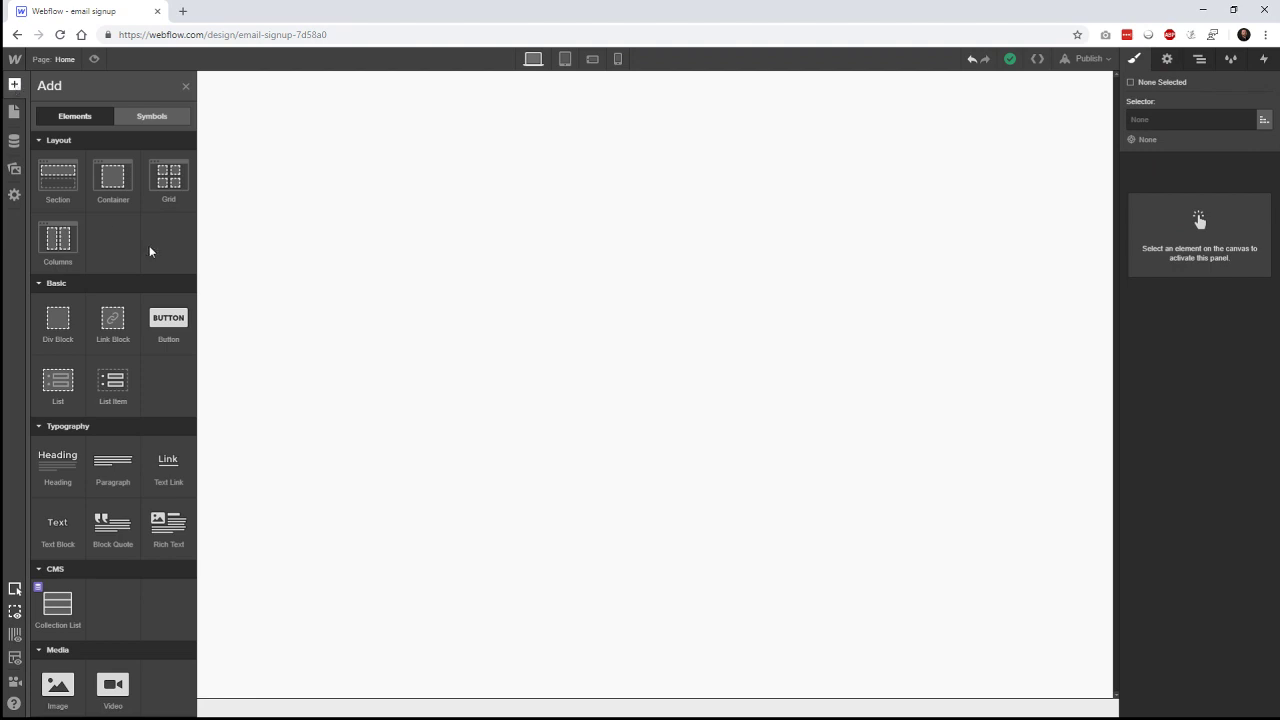
- Add a Container to the page and put a Grid inside it, expanded to three columns by three rows
drag(122, 176, 511, 356)
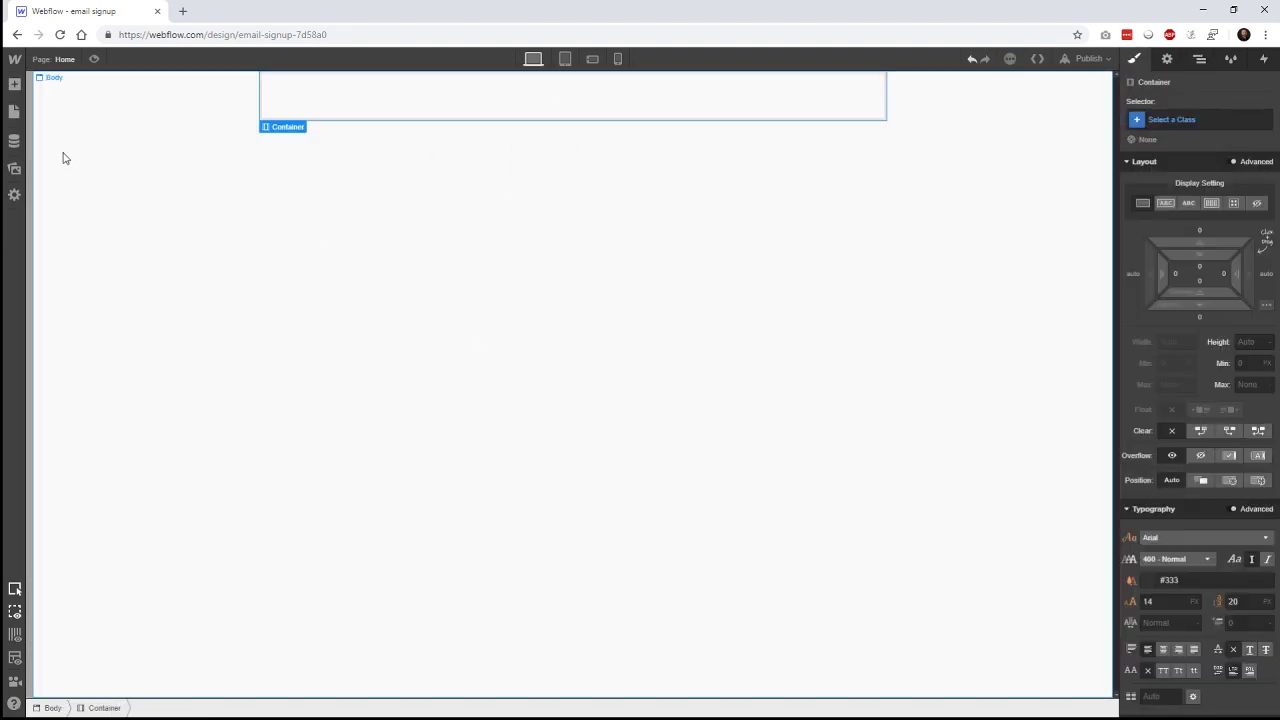
click(14, 85)
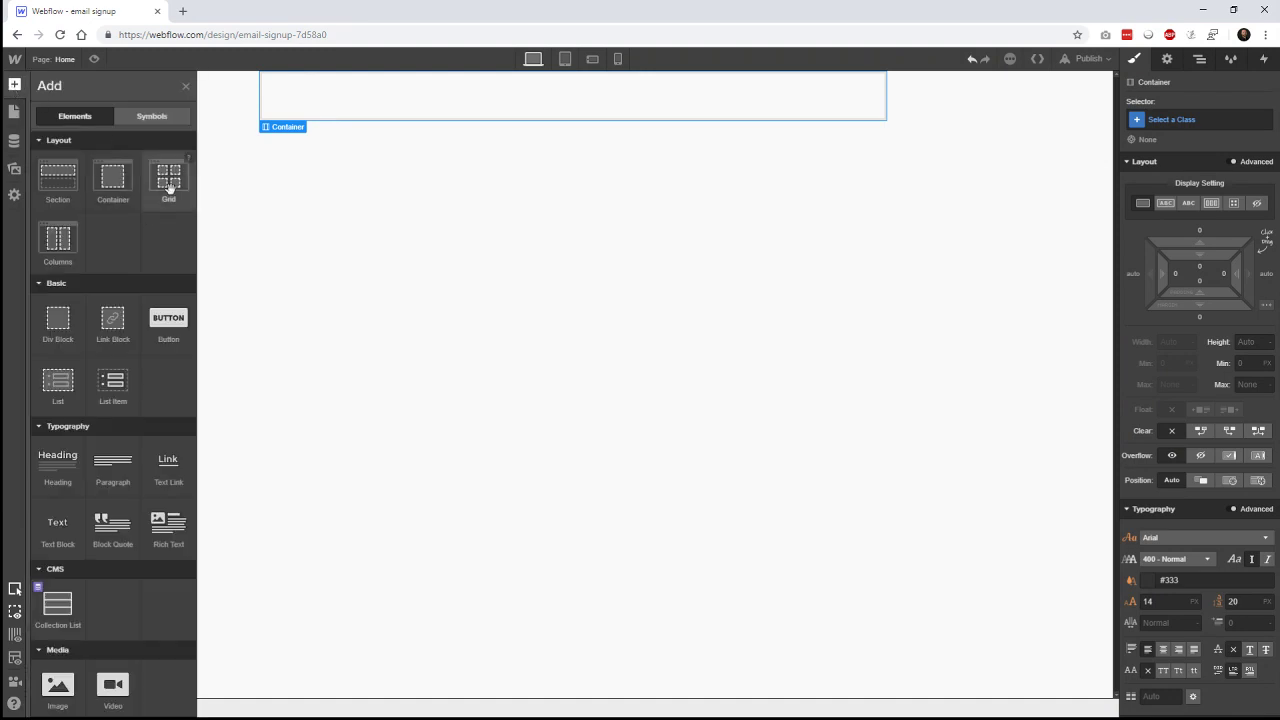
drag(168, 178, 360, 112)
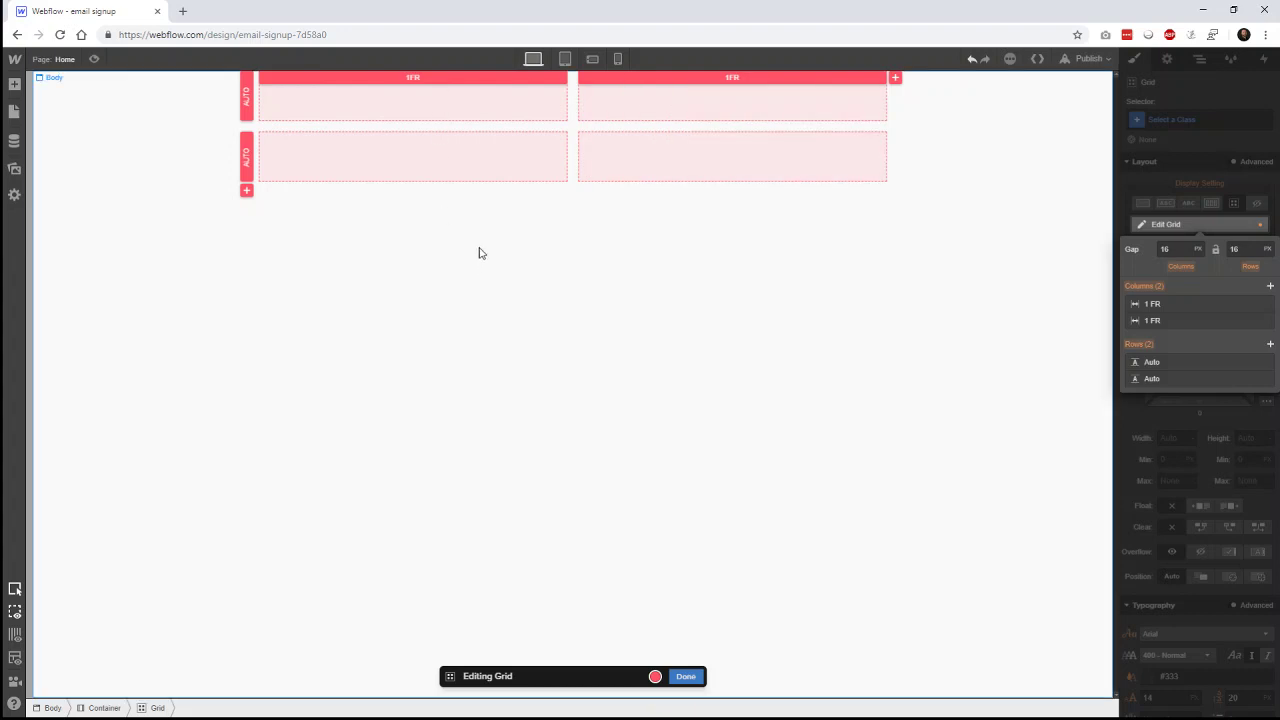
click(246, 190)
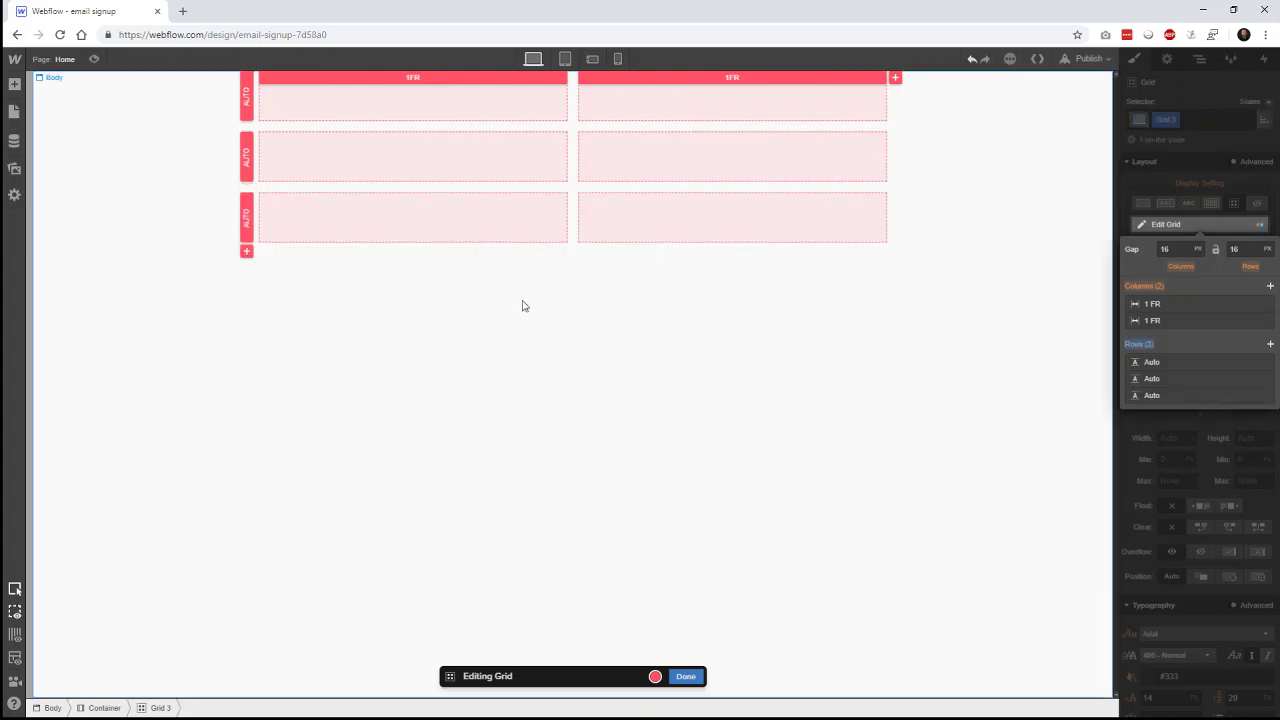
click(895, 78)
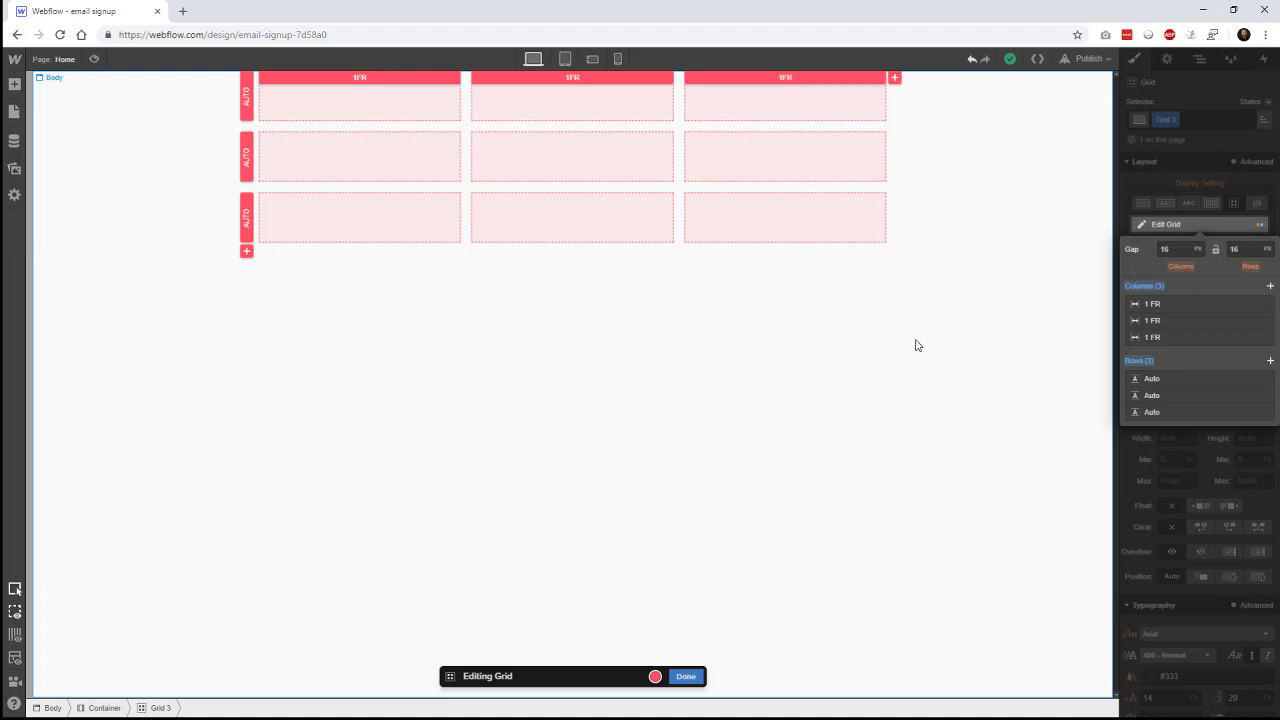
click(1003, 318)
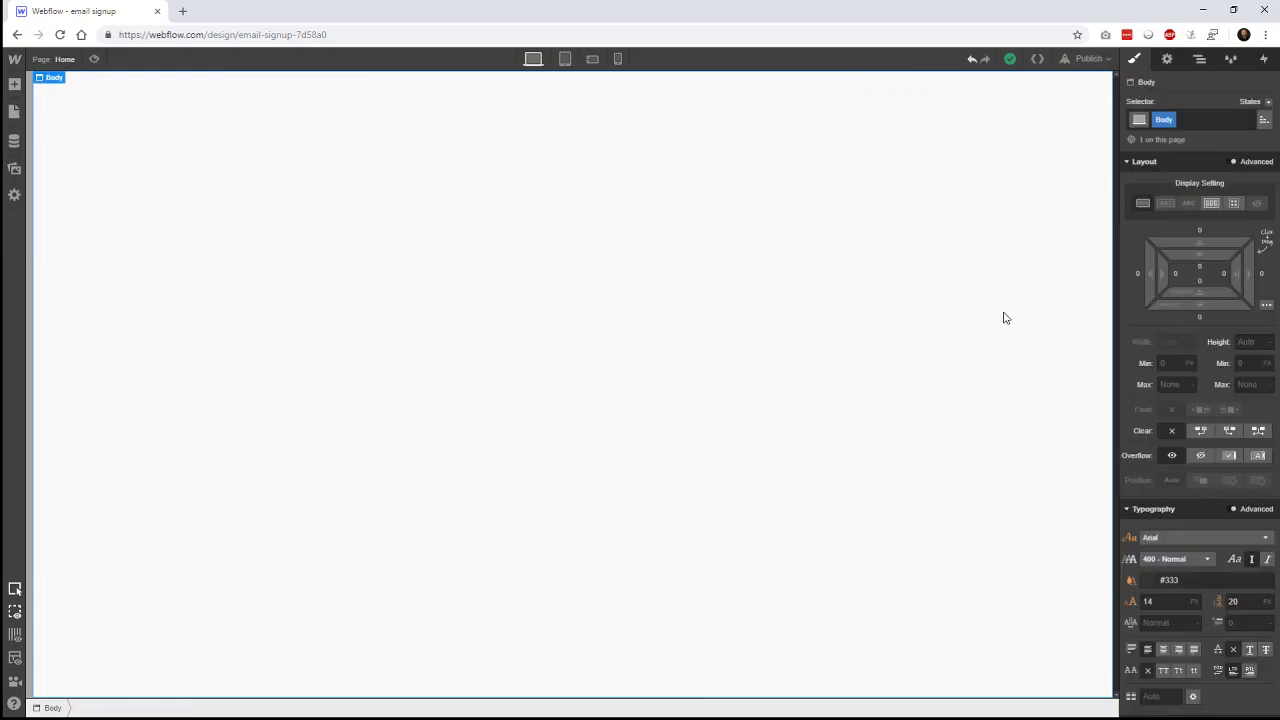
- Add a trial Image to the grid's first cell, then delete it
click(733, 154)
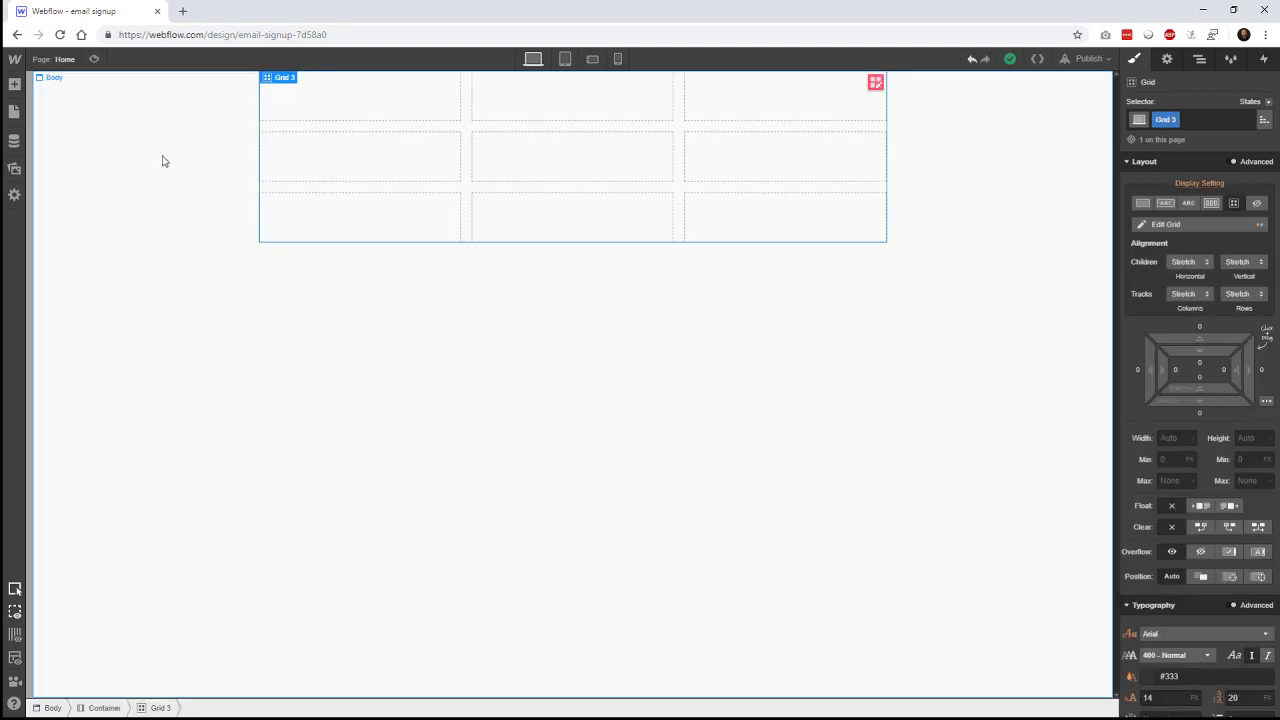
click(14, 85)
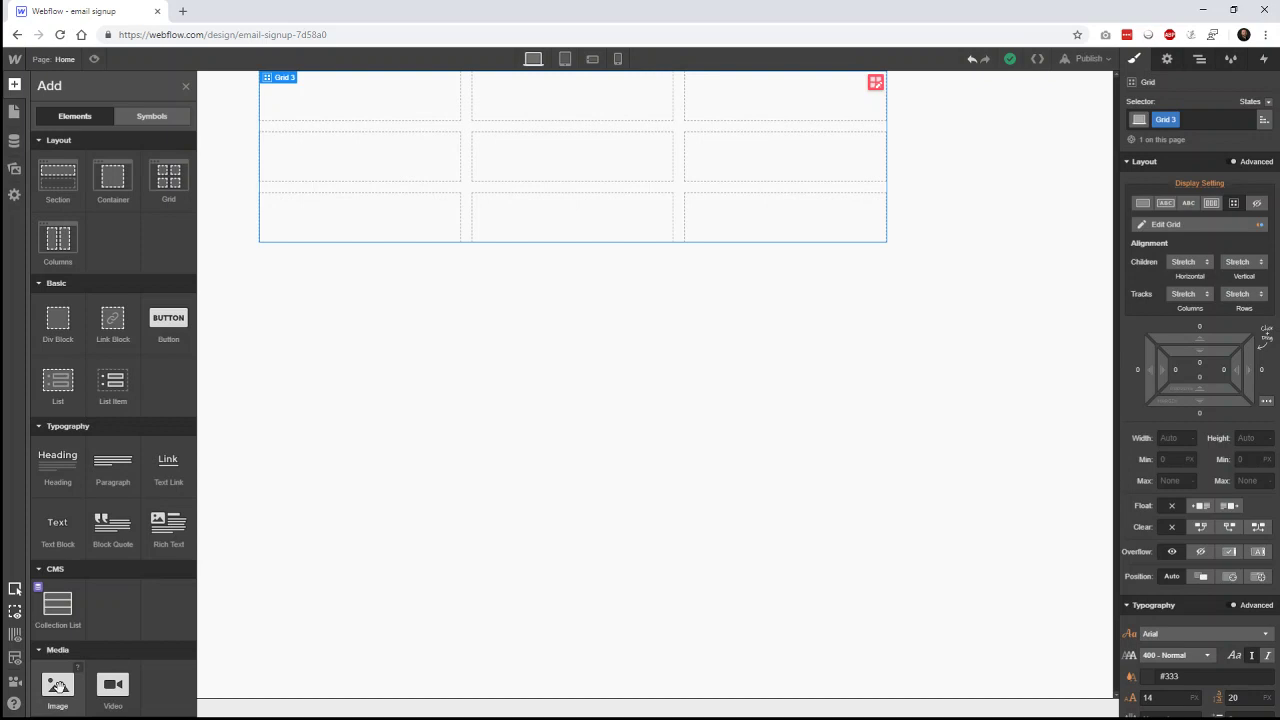
click(59, 690)
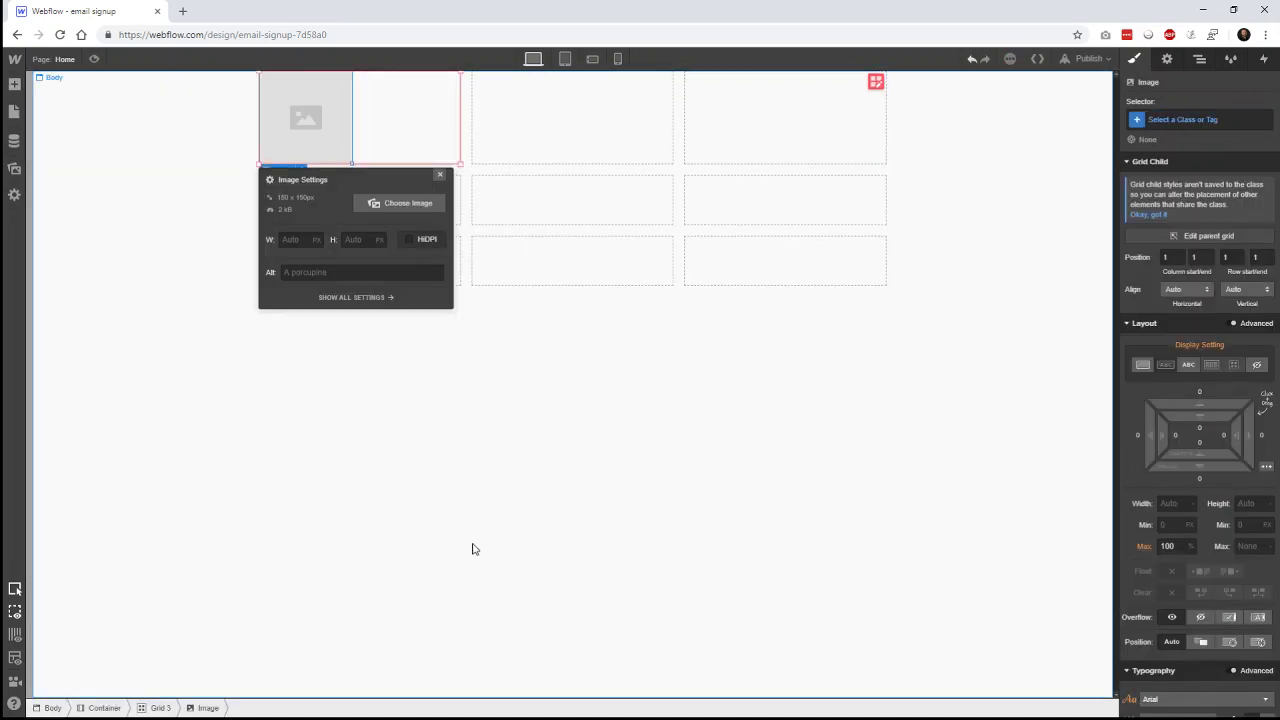
click(439, 175)
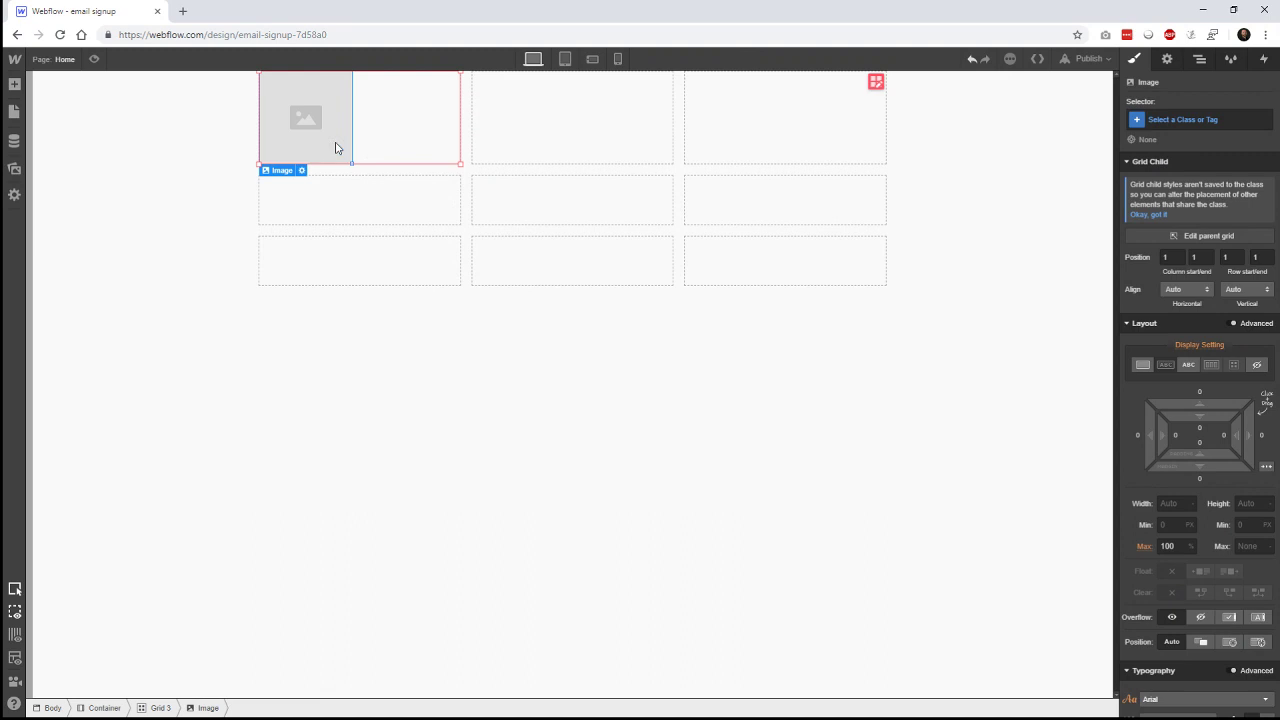
key(Delete)
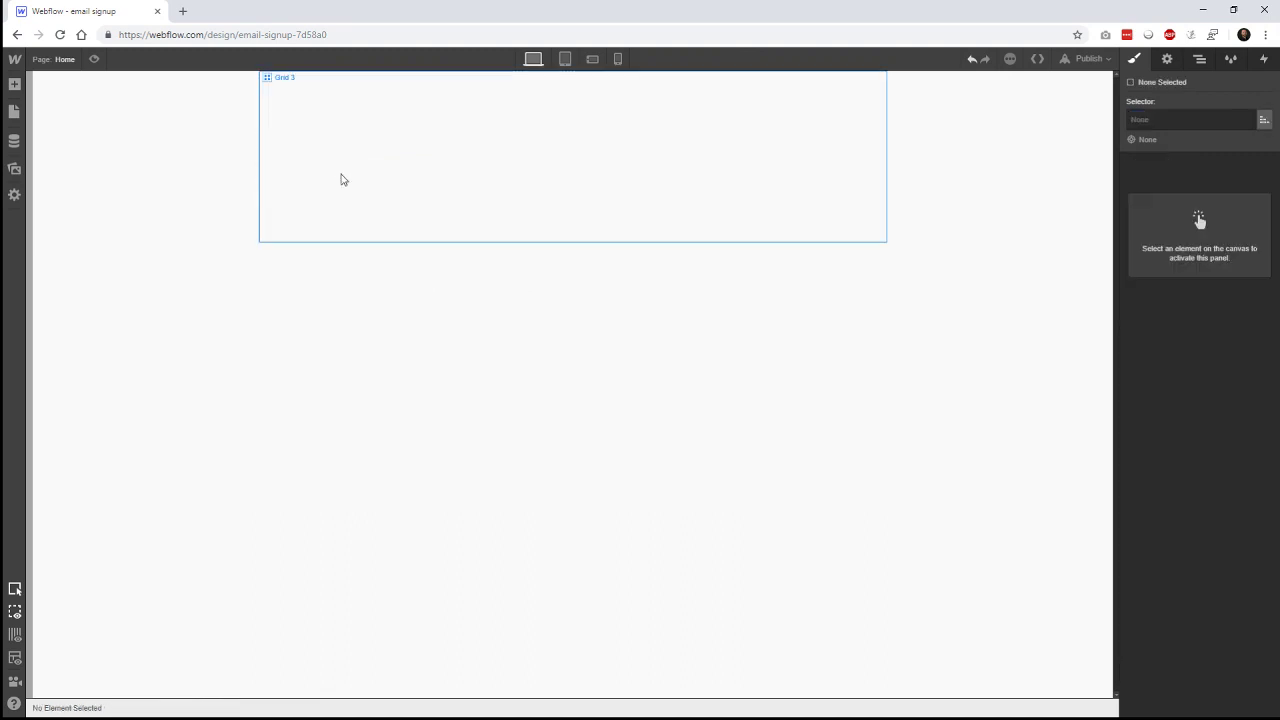
- Place a Div Block in the first grid cell and stretch it across two columns and two rows
click(347, 121)
click(20, 88)
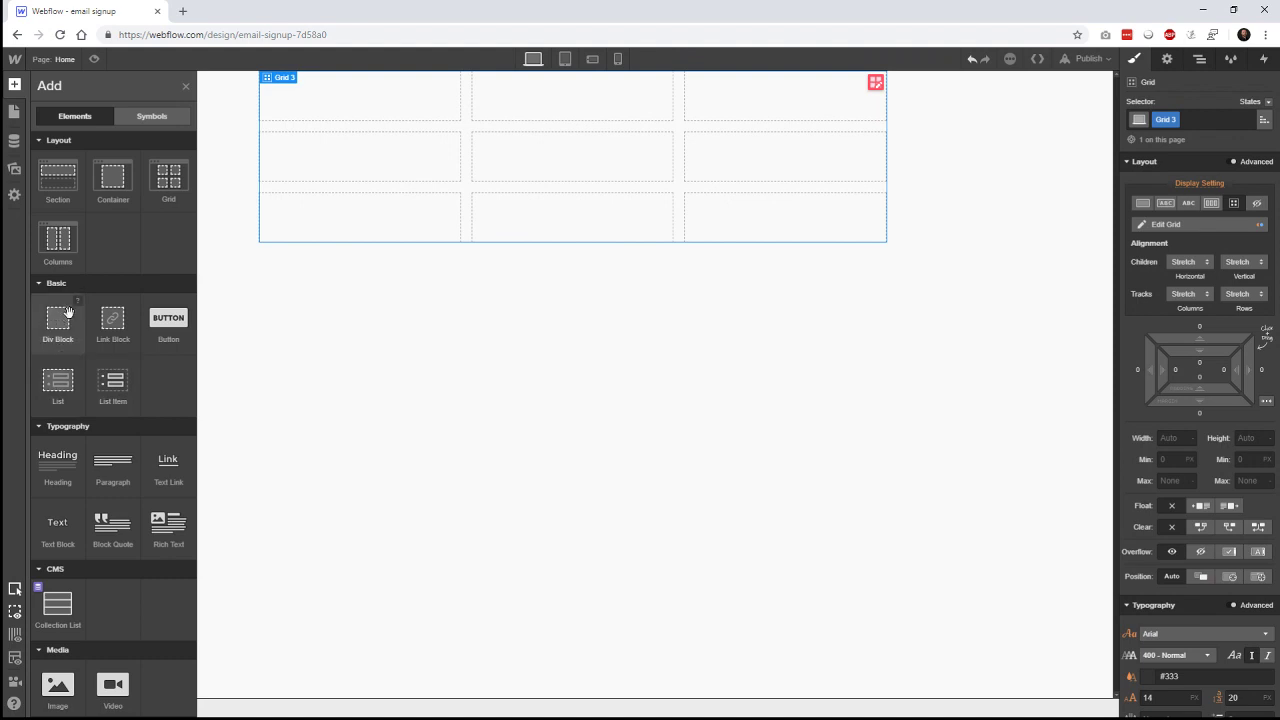
drag(58, 320, 345, 106)
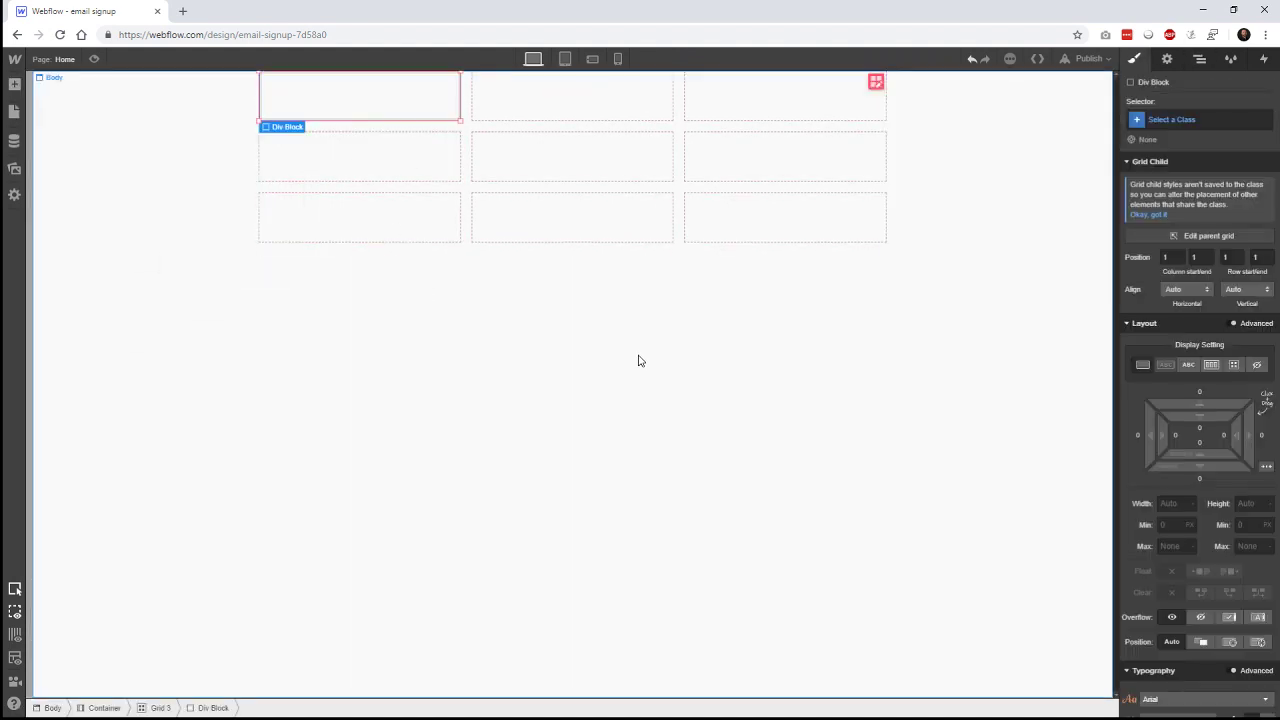
scroll(1200, 400, down, 4)
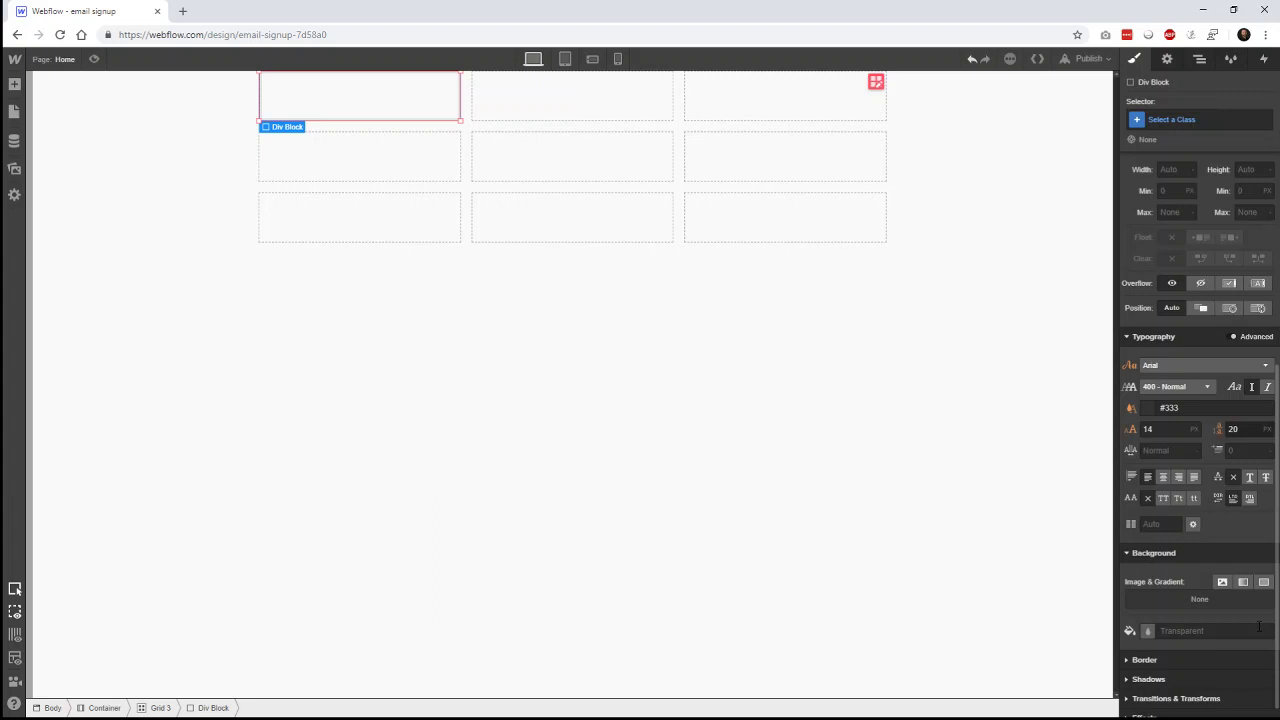
drag(459, 120, 668, 186)
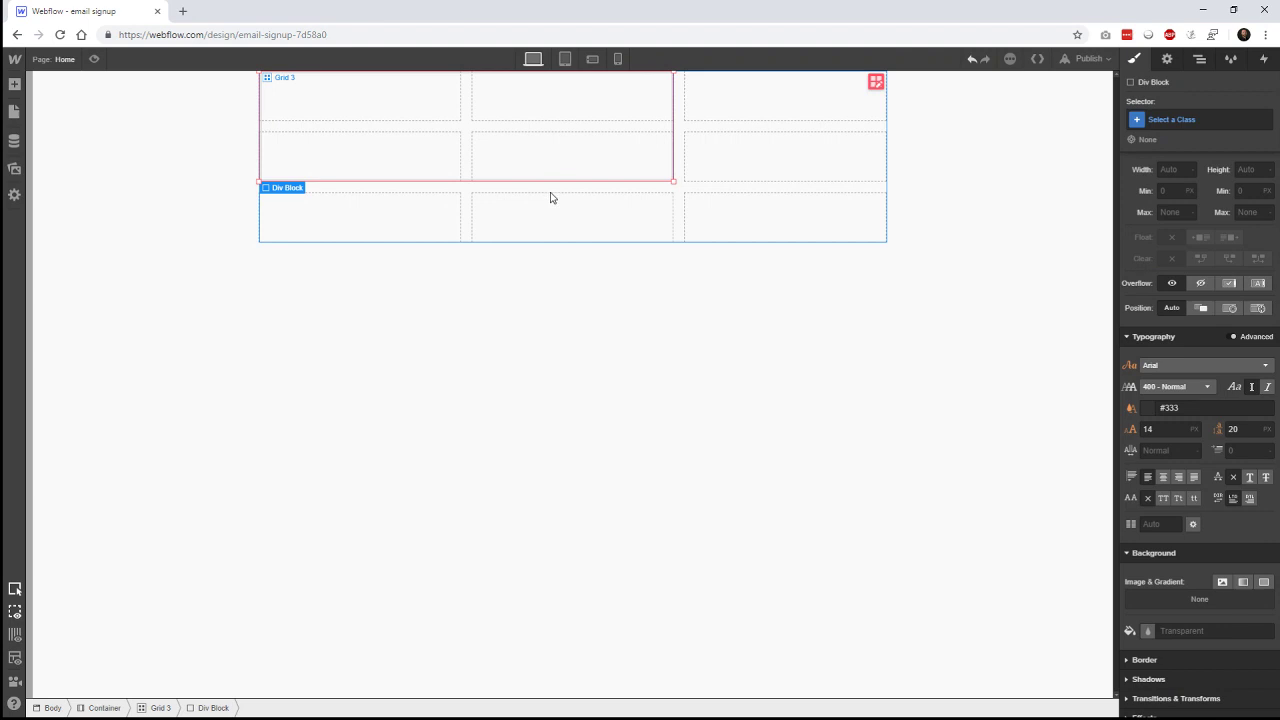
- Give the 2×2 Div Block the black-and-white beach photo as its background, set to Cover and centred
scroll(1230, 589, down, 1)
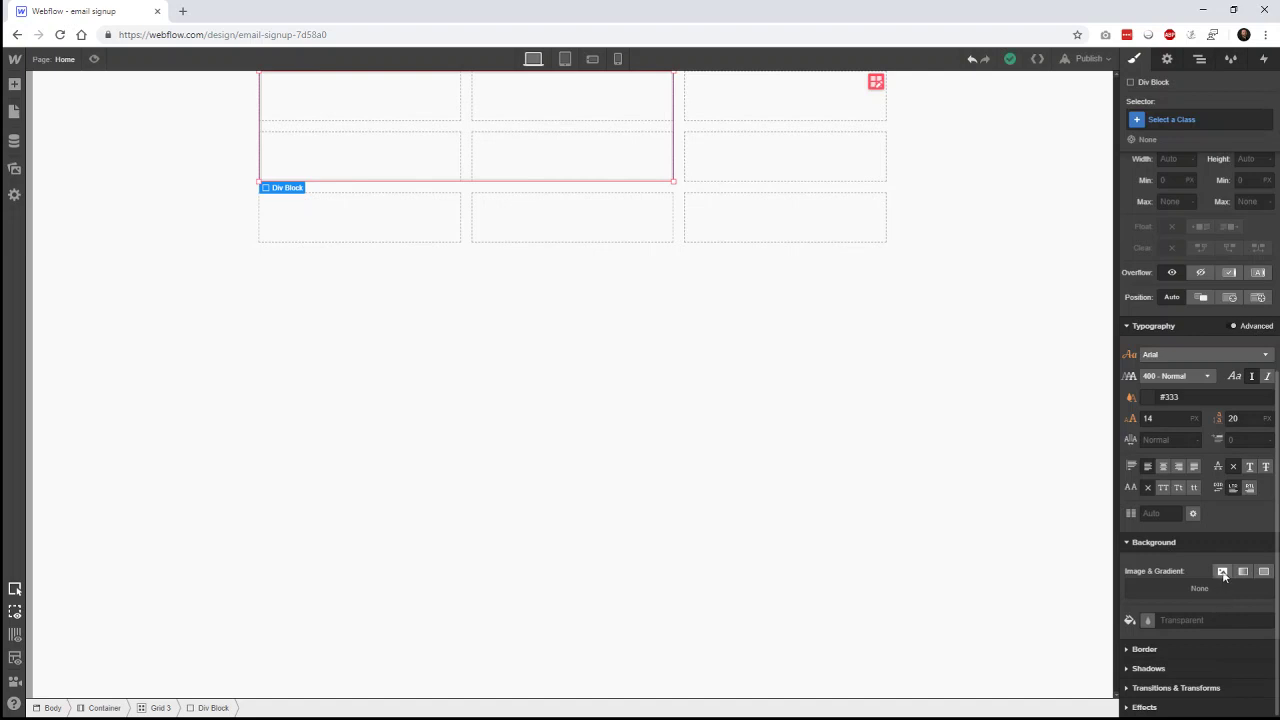
click(1223, 572)
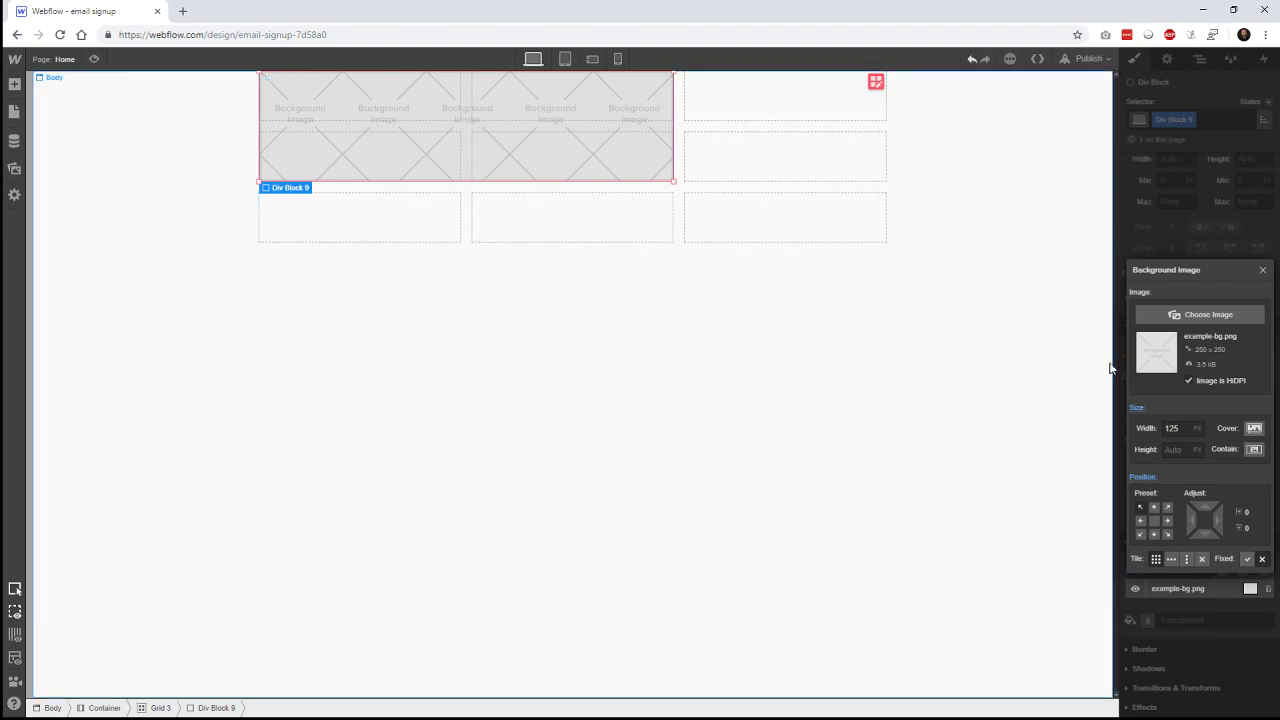
click(1204, 316)
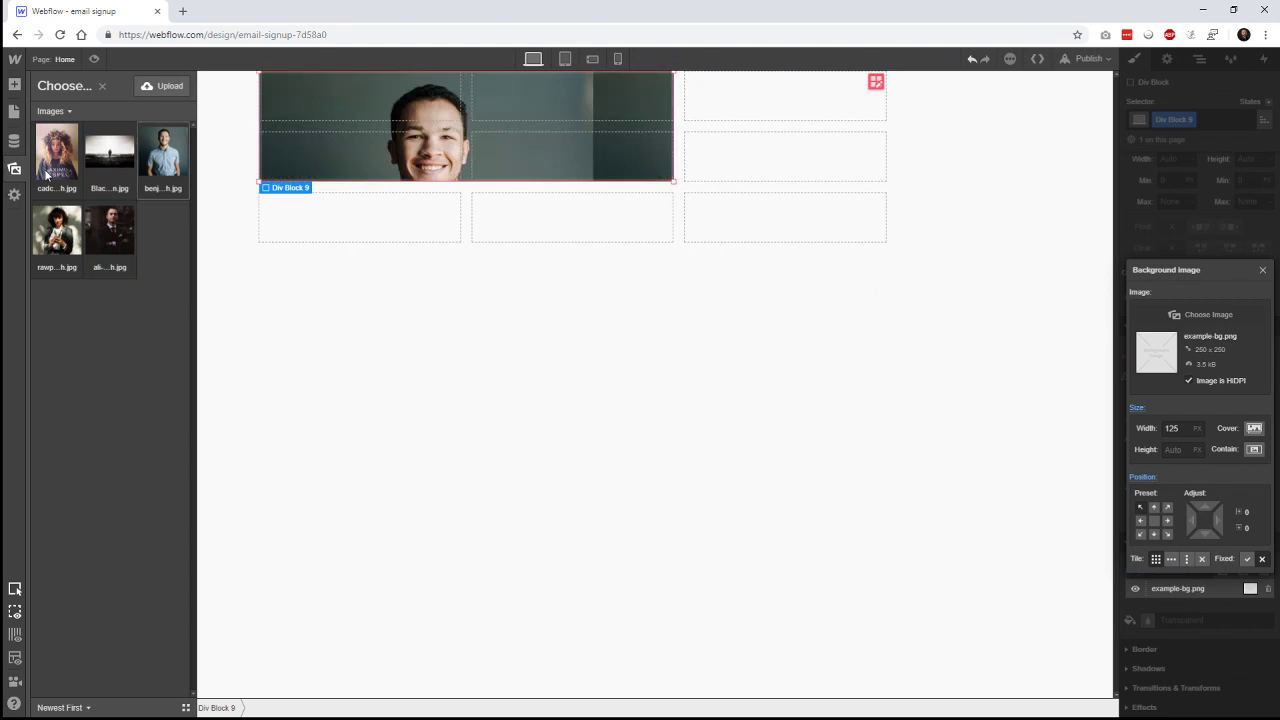
click(112, 162)
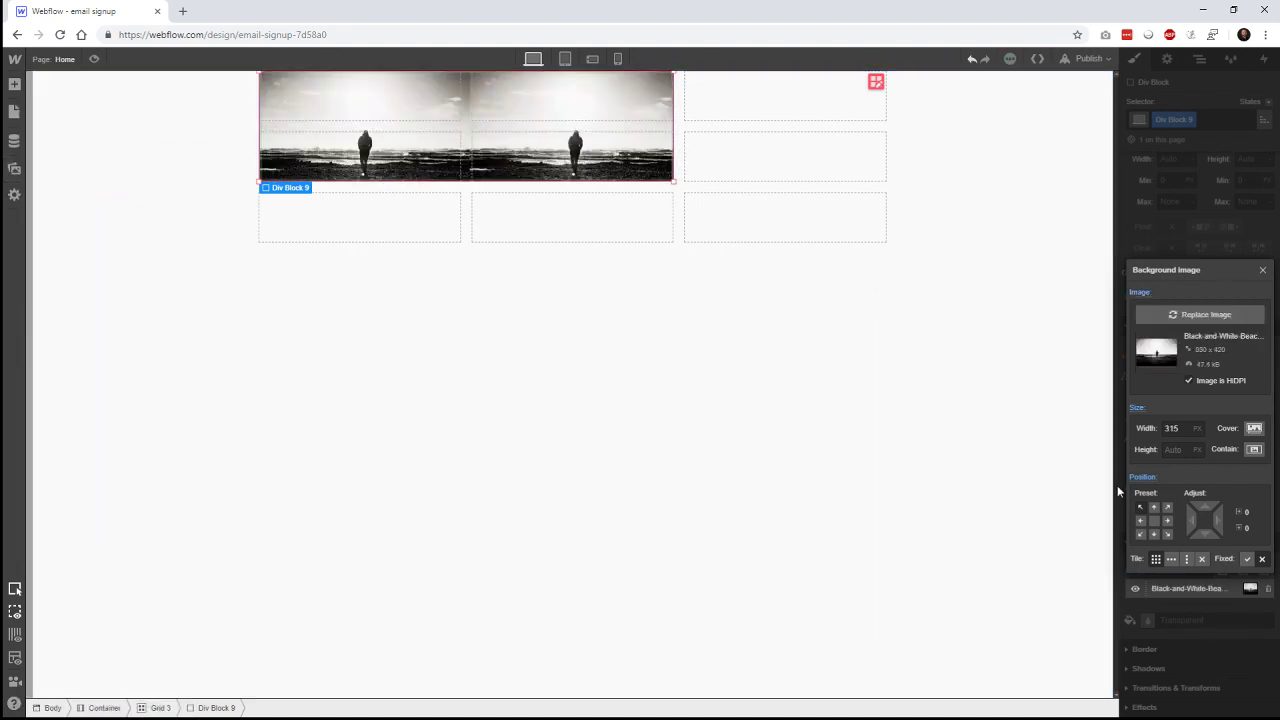
click(1255, 430)
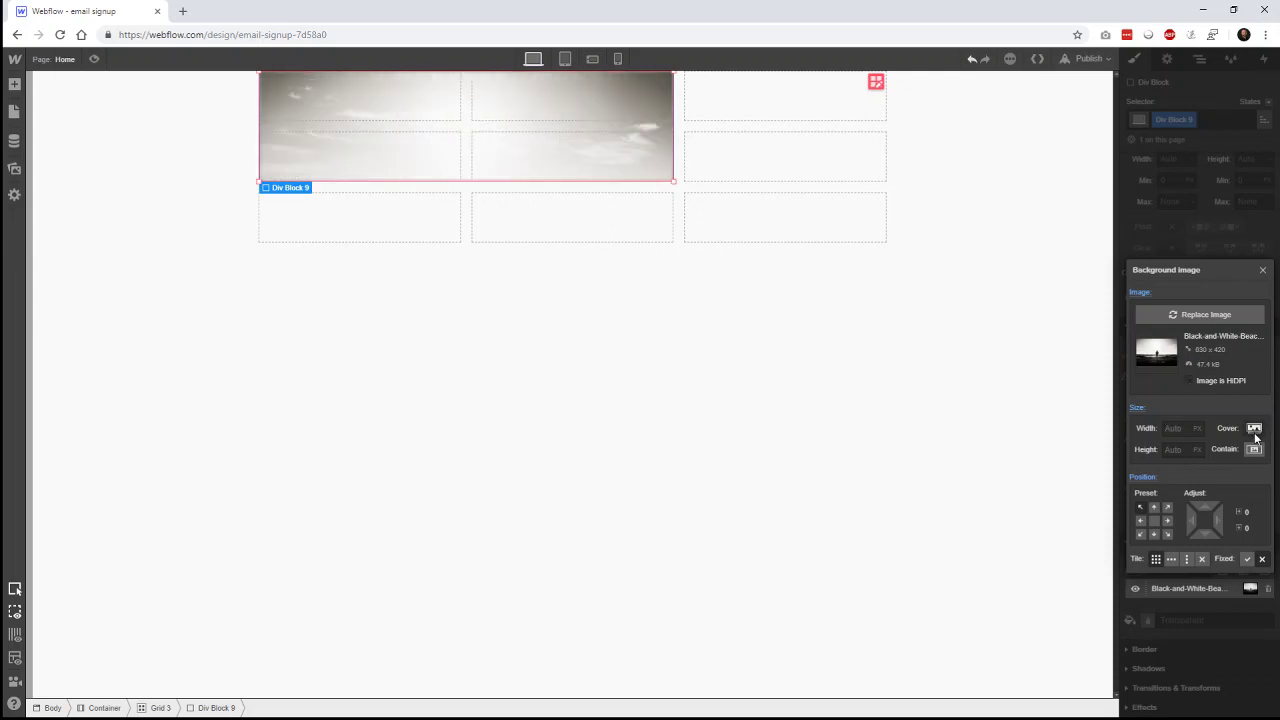
click(1155, 522)
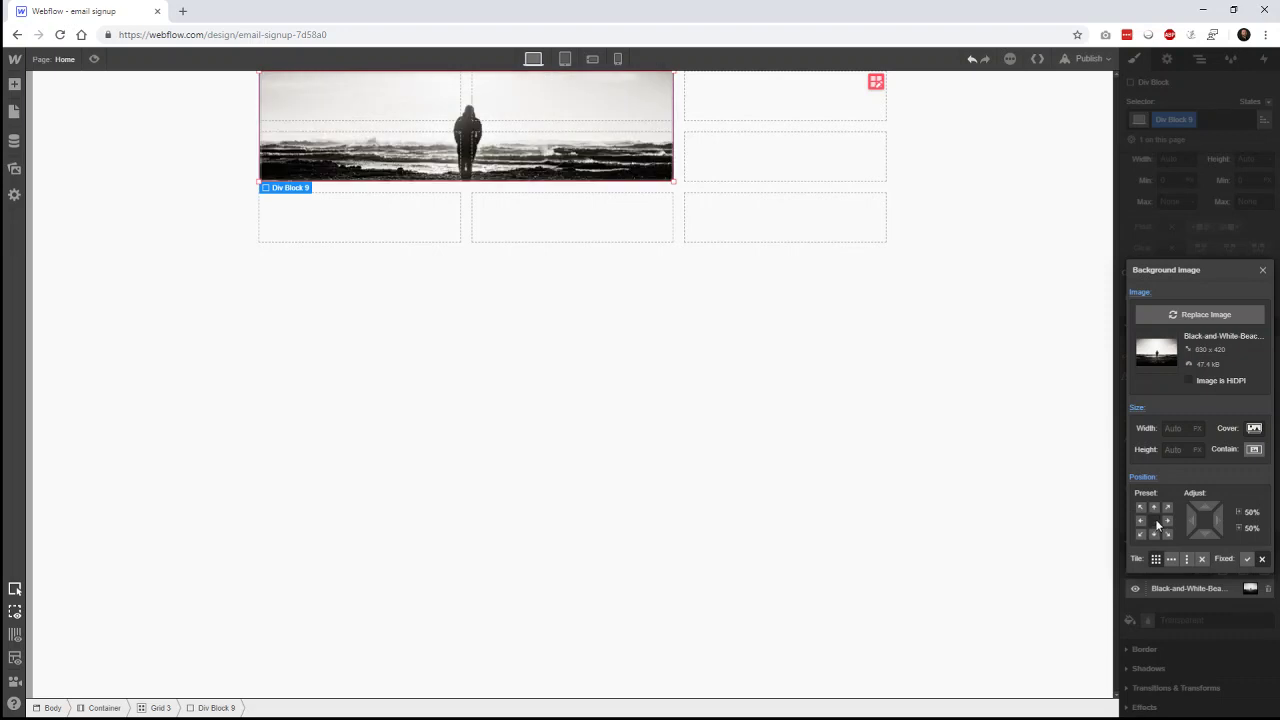
click(1262, 270)
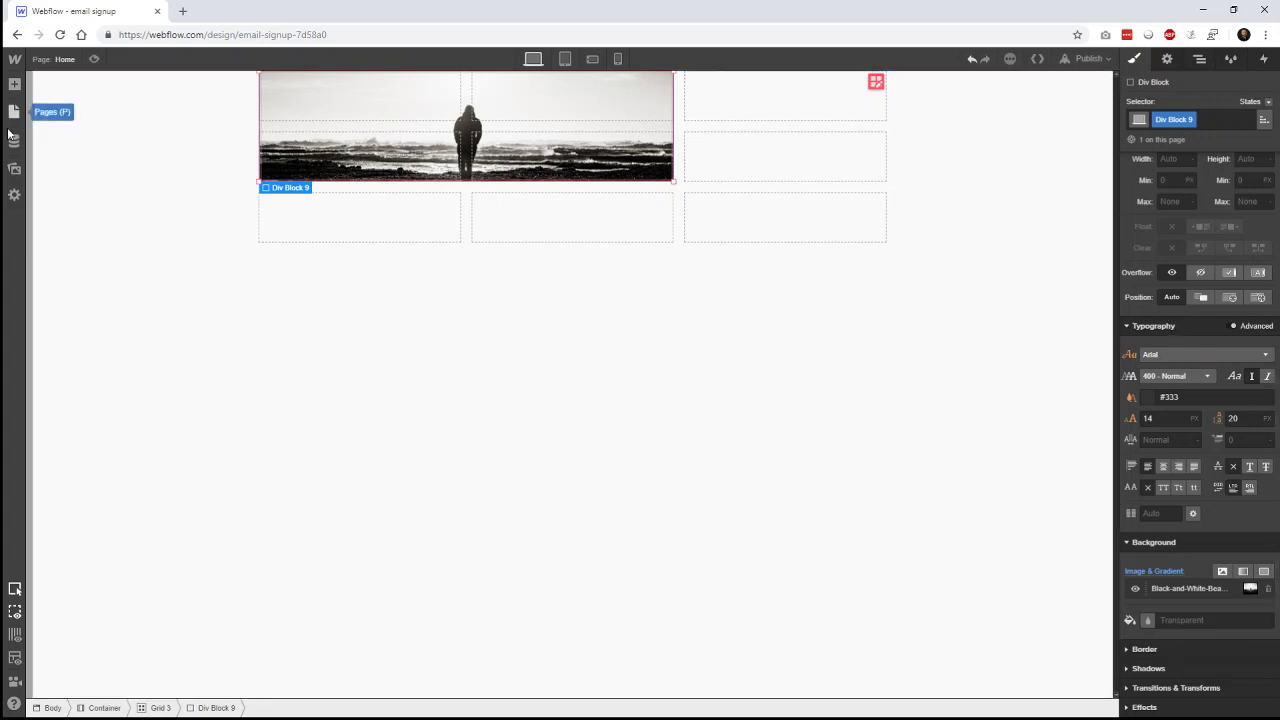
- Place a Div Block in the top-right grid cell and extend it down over two rows
click(14, 84)
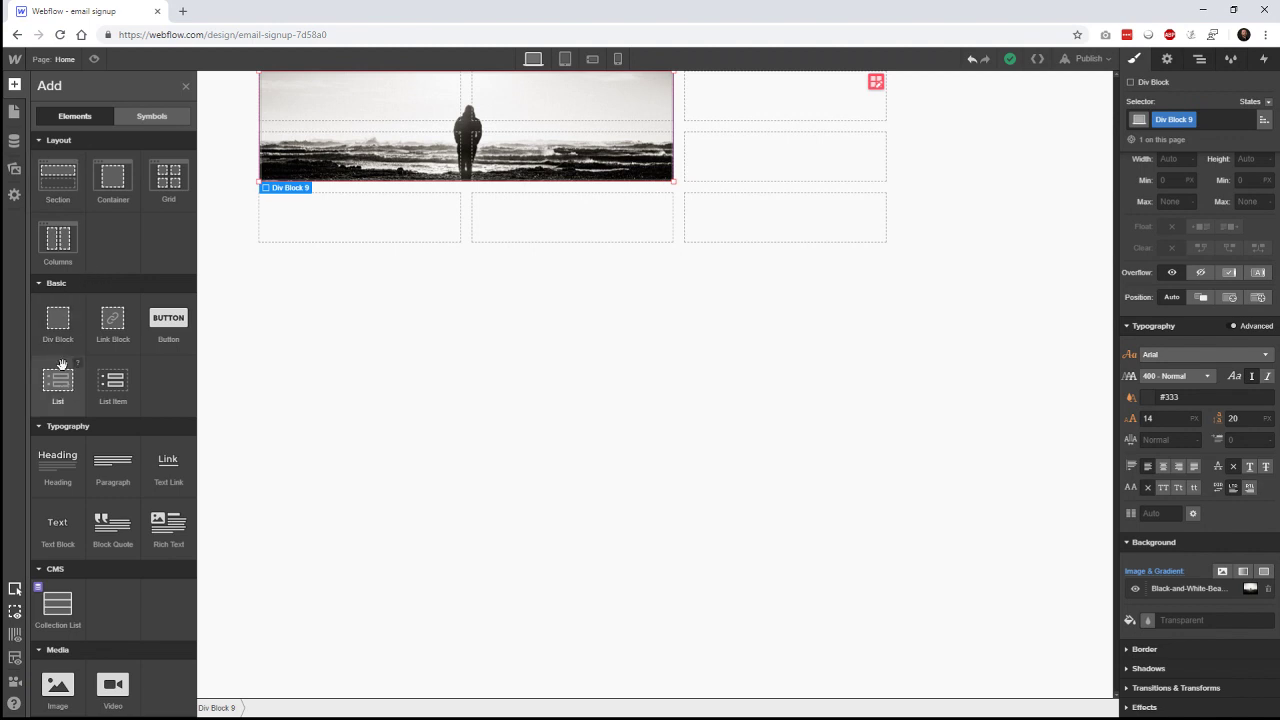
drag(58, 318, 754, 106)
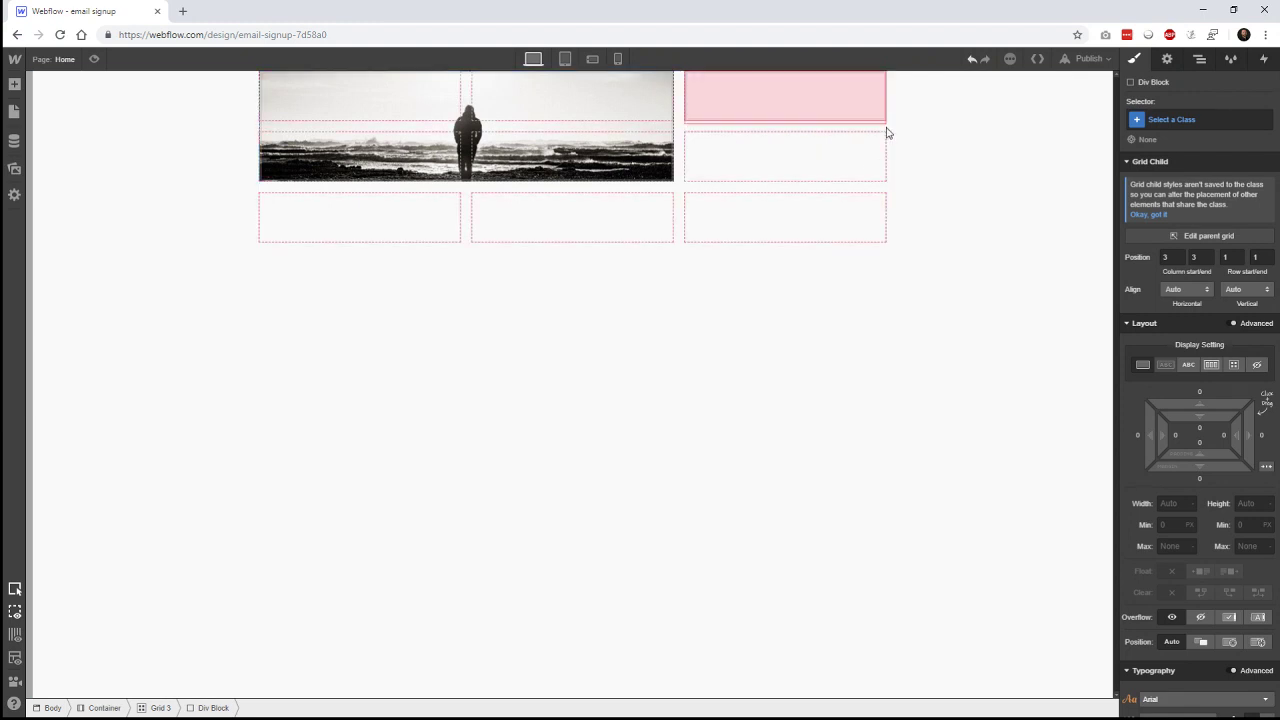
drag(886, 133, 886, 162)
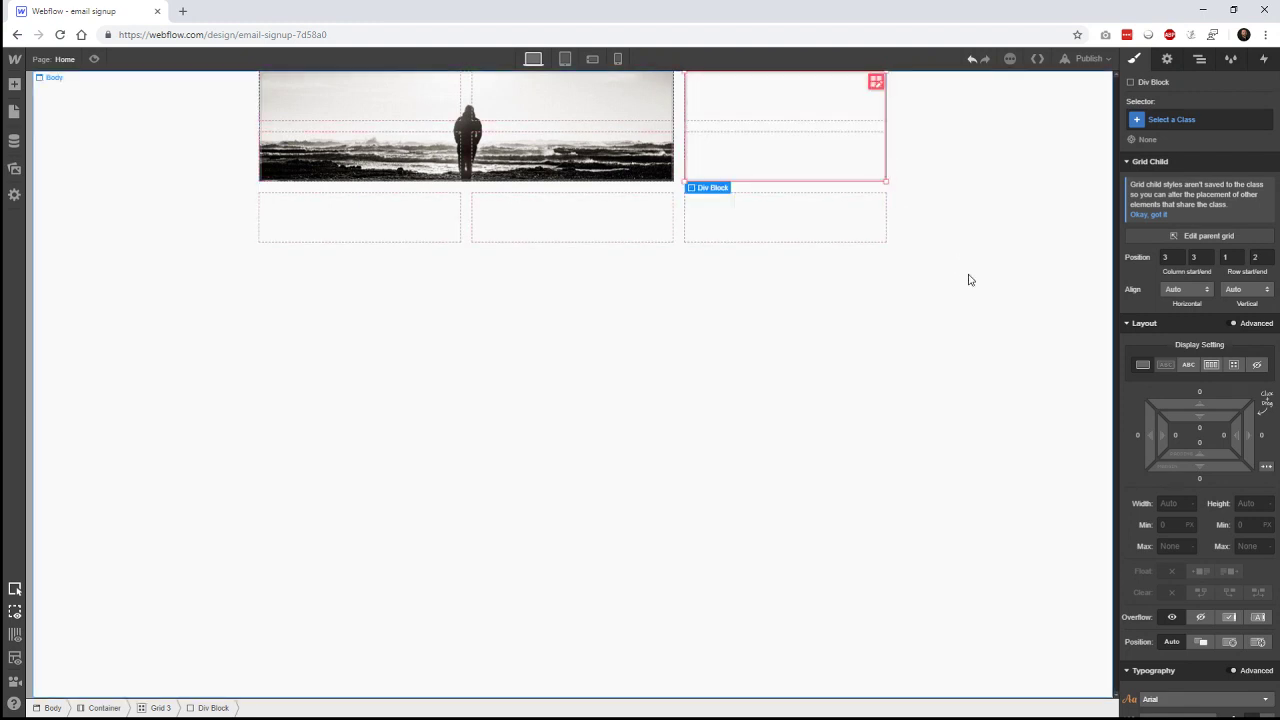
- Give the new block the curly-haired portrait as a centred, cover-sized background
scroll(1224, 541, down, 3)
scroll(1222, 580, down, 1)
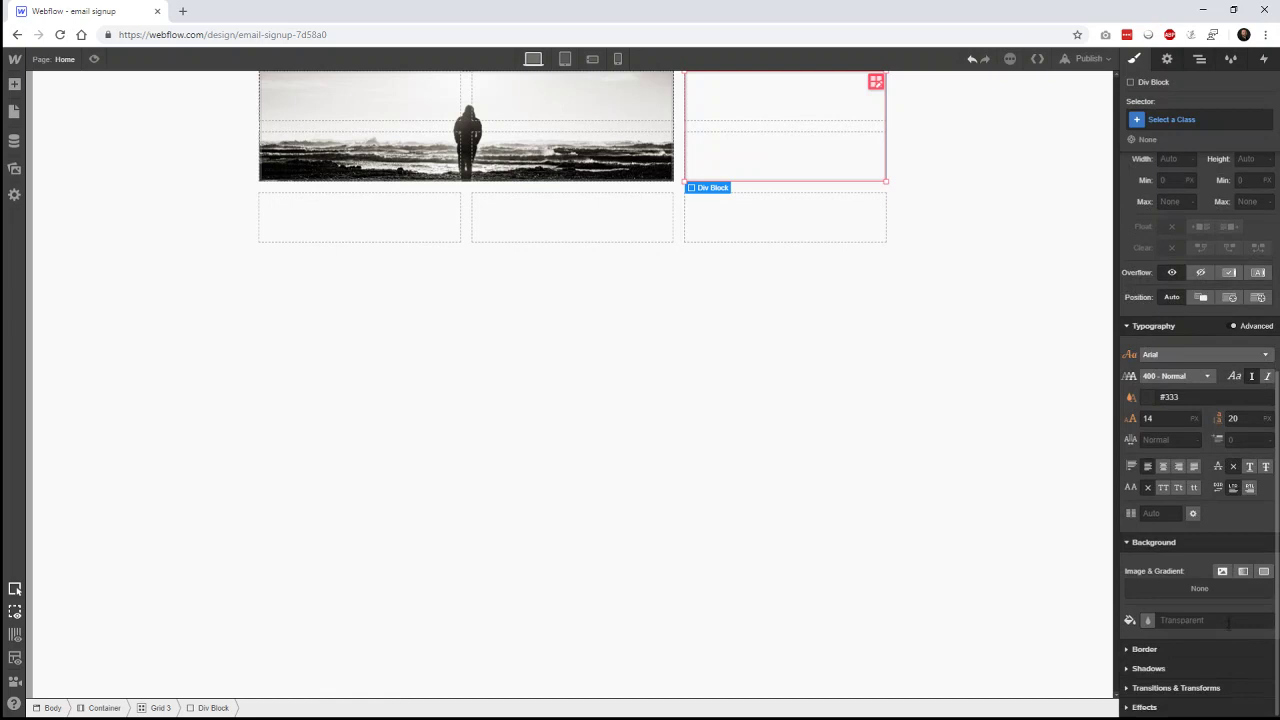
click(1222, 571)
click(1204, 314)
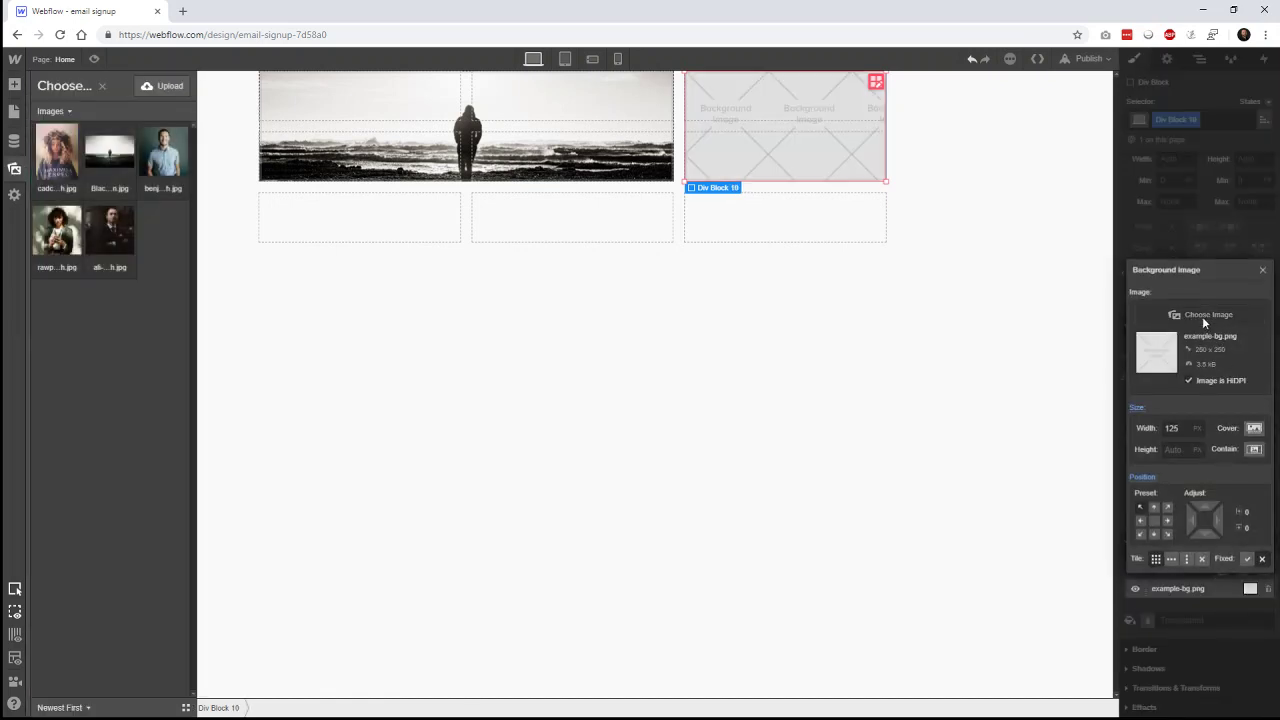
click(57, 155)
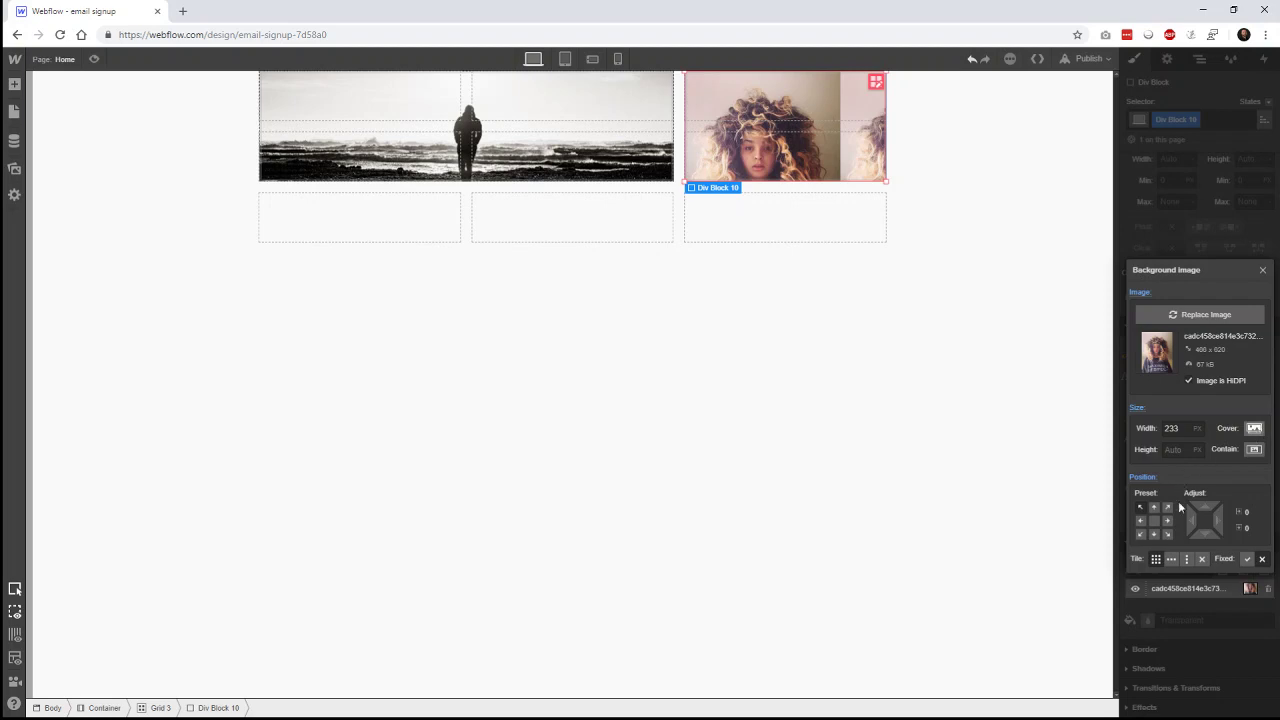
click(1155, 522)
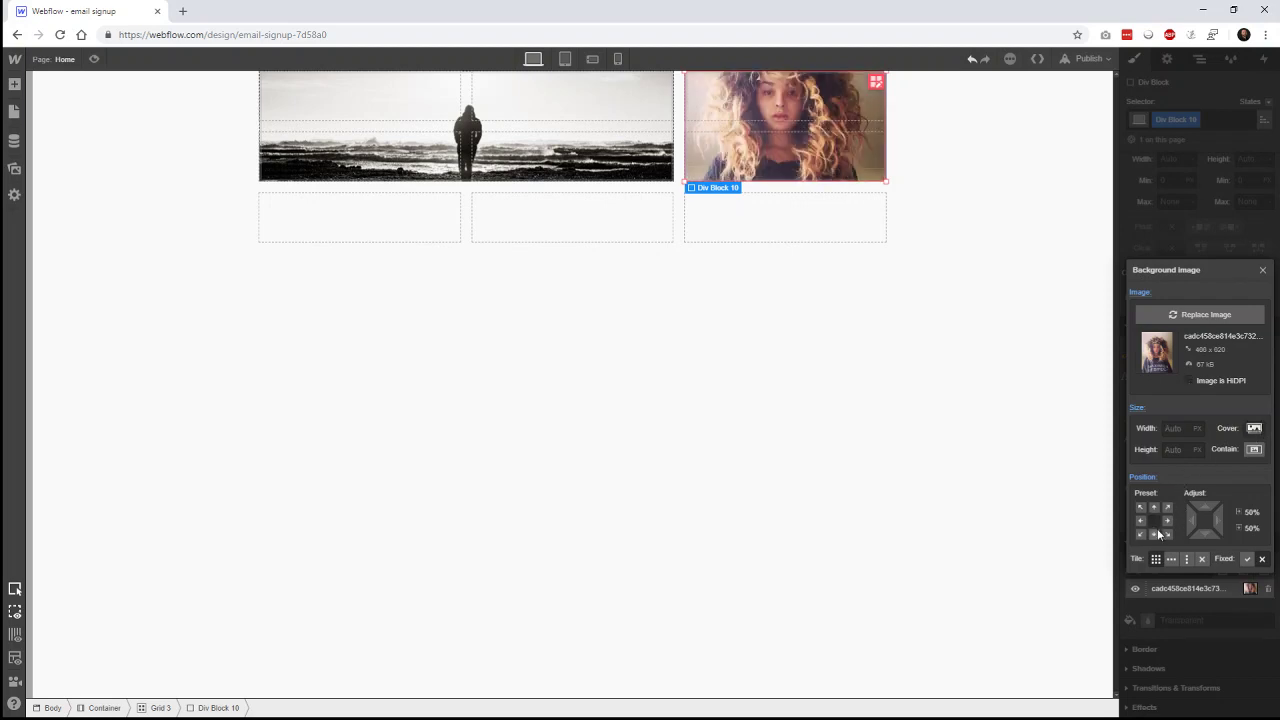
click(385, 215)
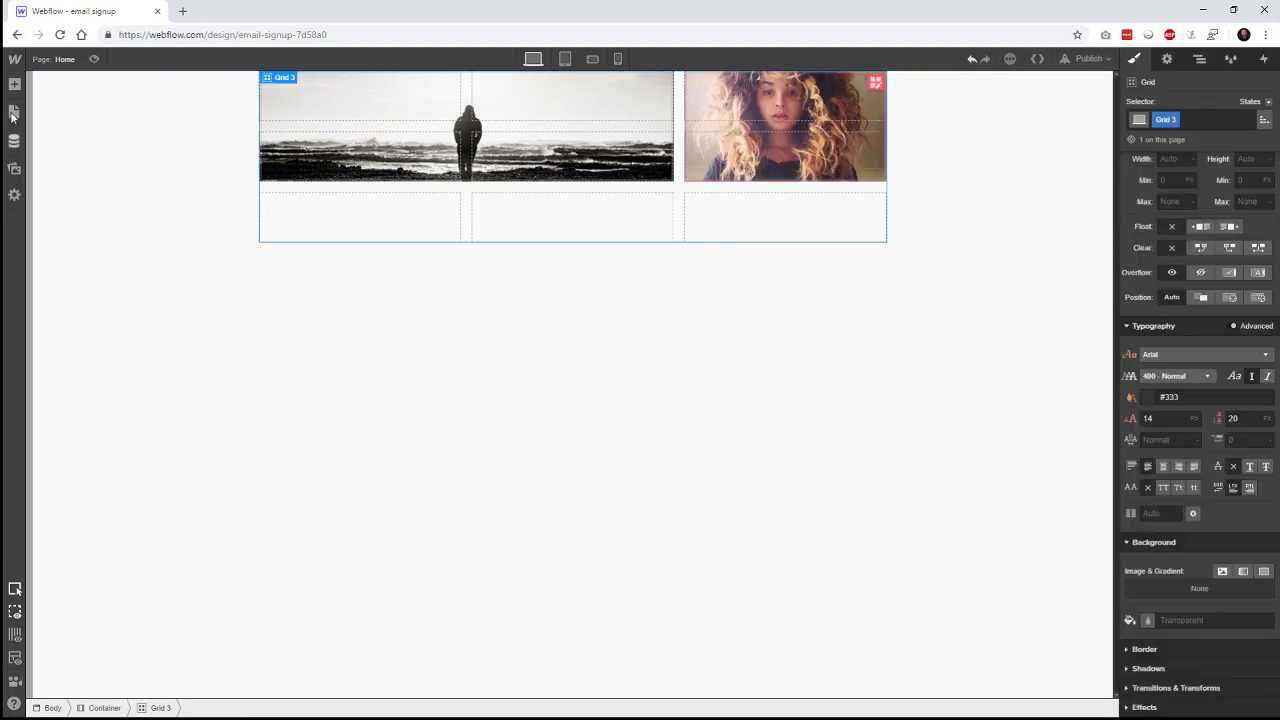
- Drop three Div Blocks into the three empty bottom-row cells
click(15, 88)
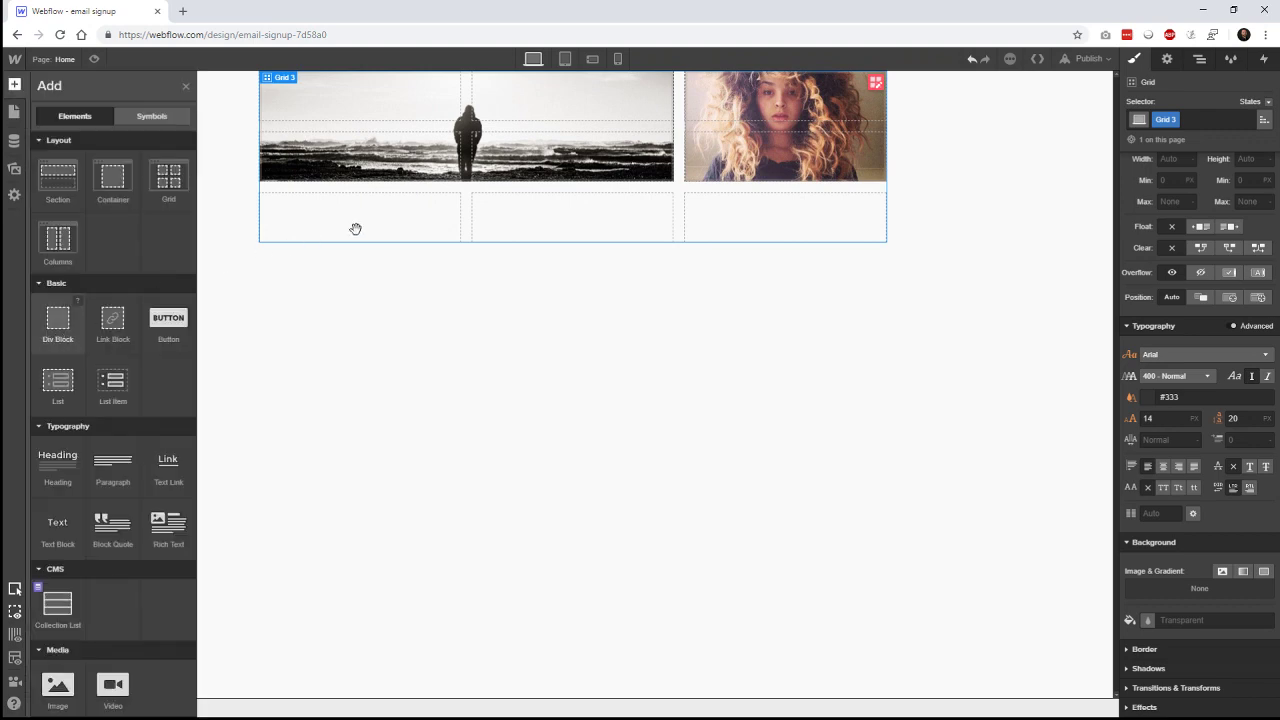
drag(355, 229, 355, 228)
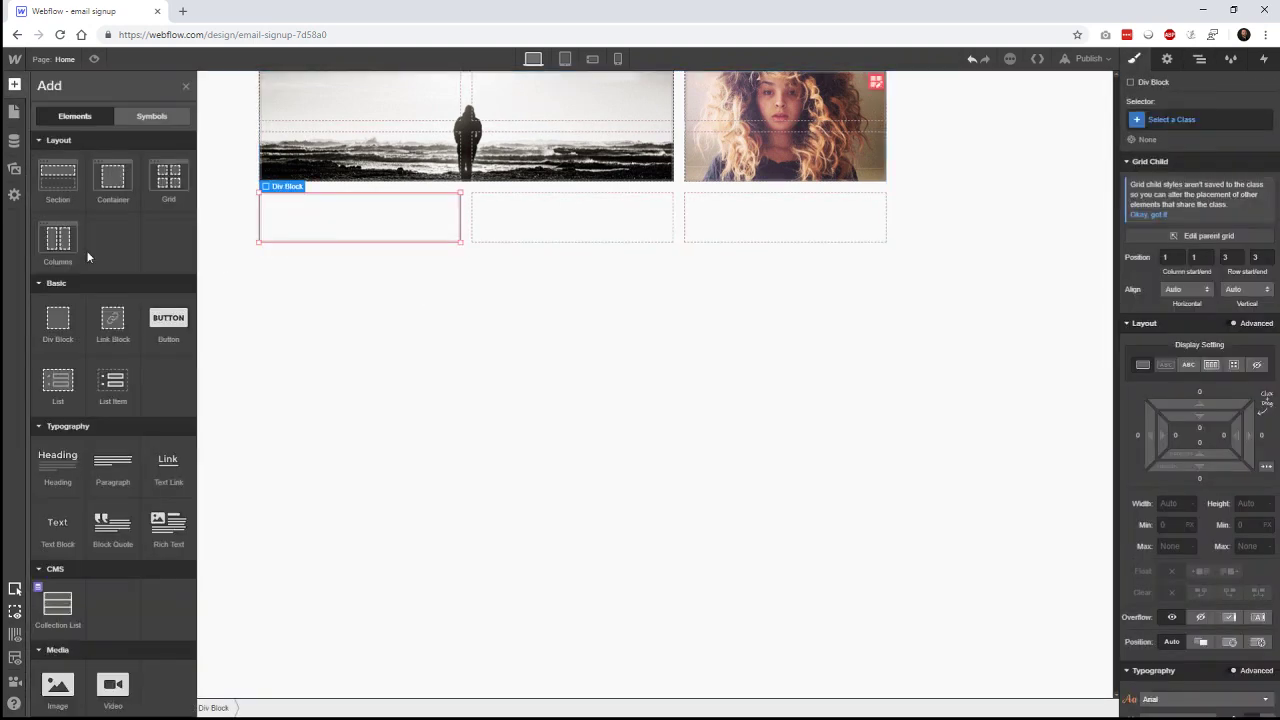
drag(57, 334, 520, 223)
click(15, 85)
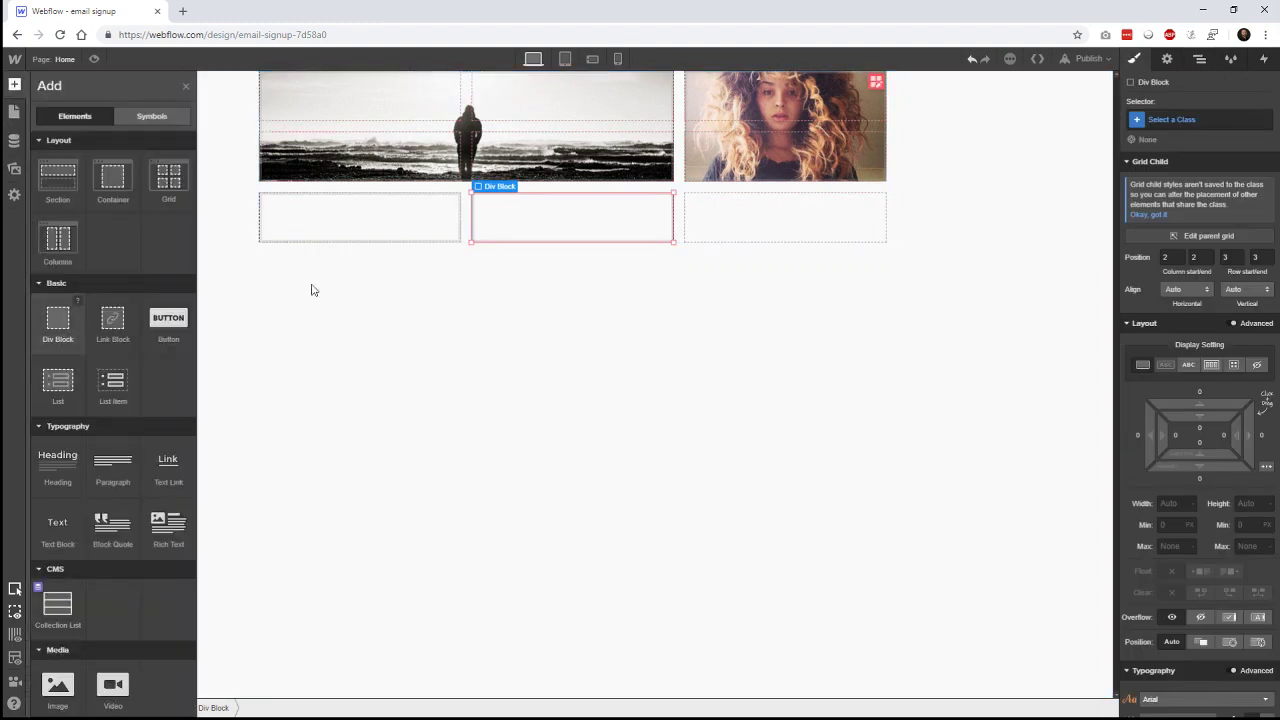
drag(57, 320, 757, 205)
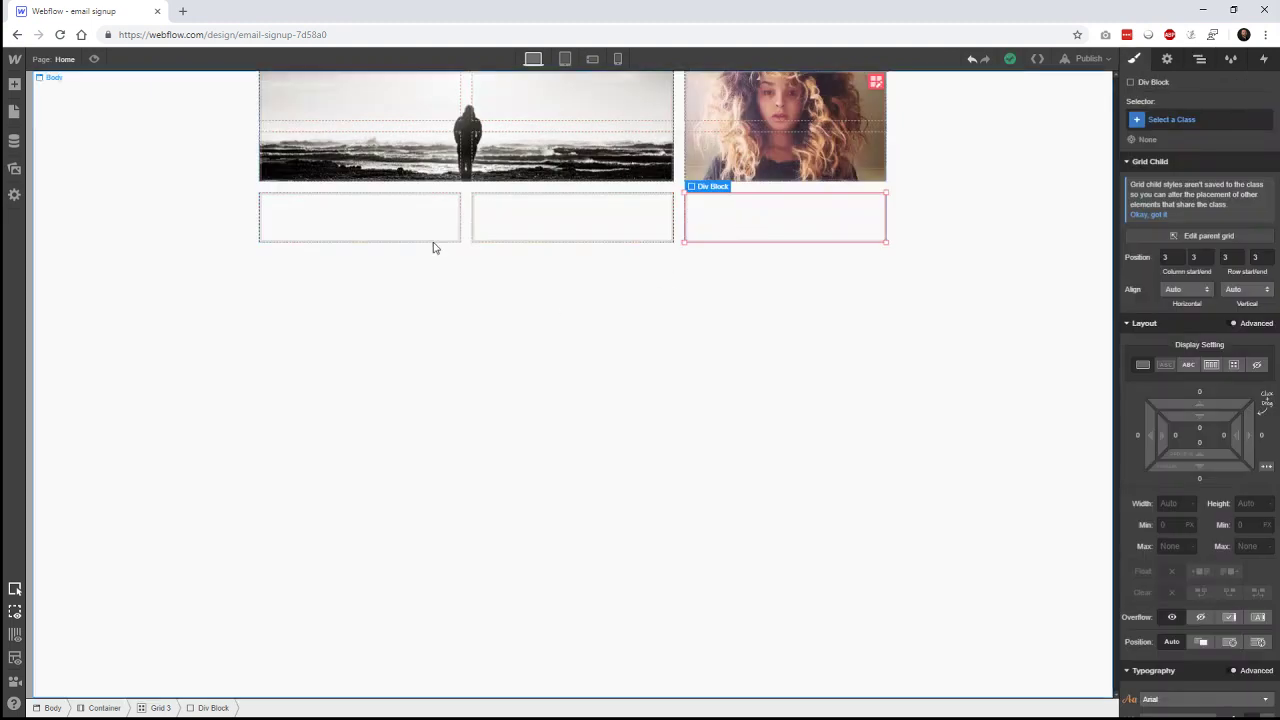
- Give the left bottom block the woman's portrait as a centred, cover background
click(415, 225)
scroll(1210, 628, down, 4)
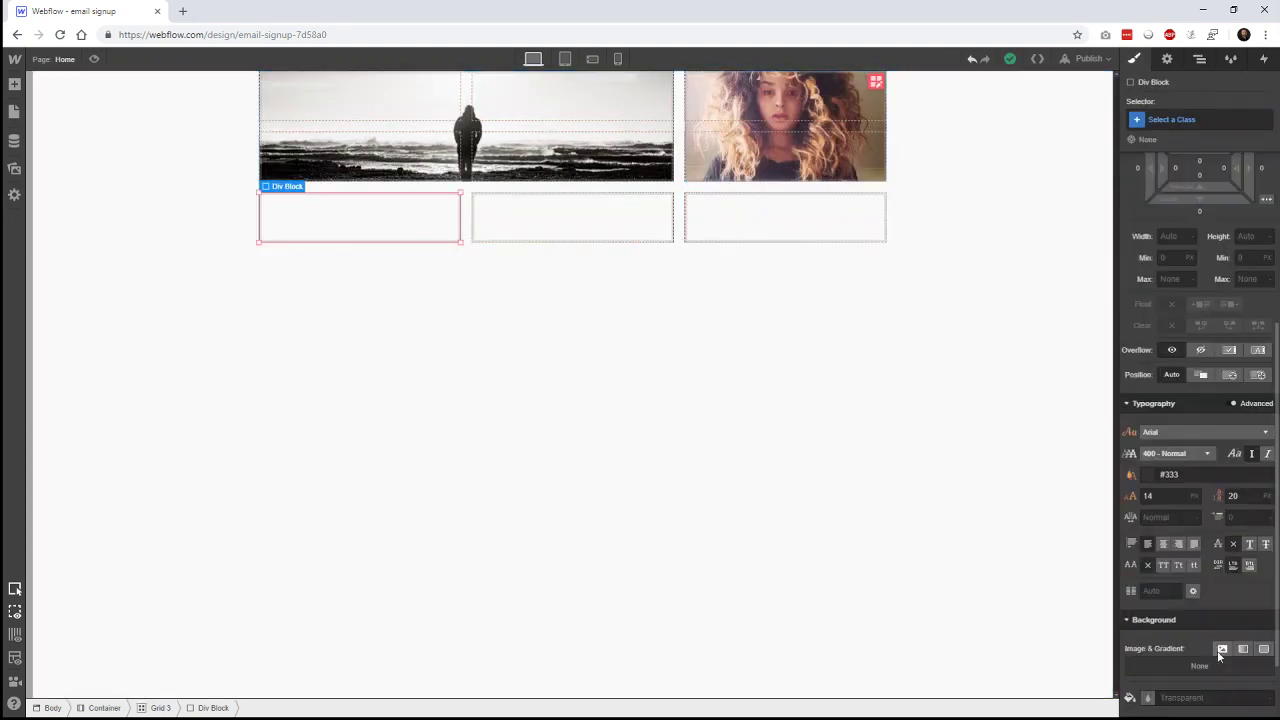
click(1222, 571)
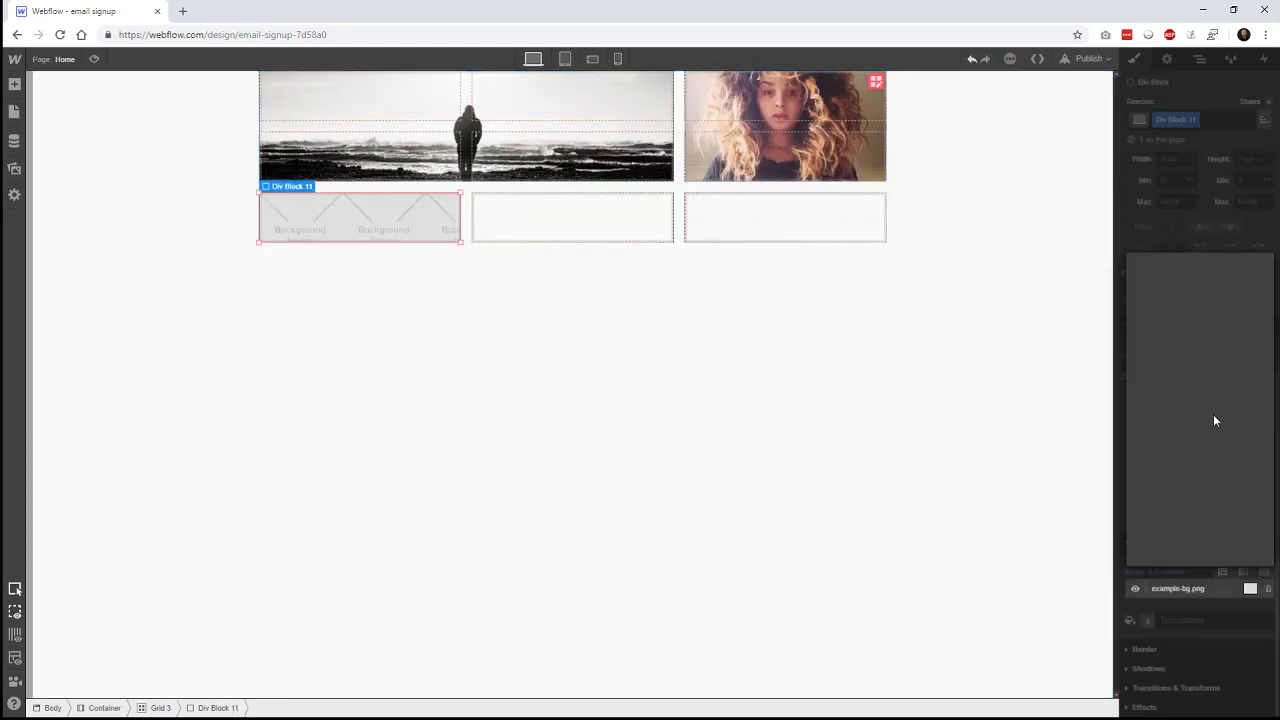
click(1218, 315)
click(52, 236)
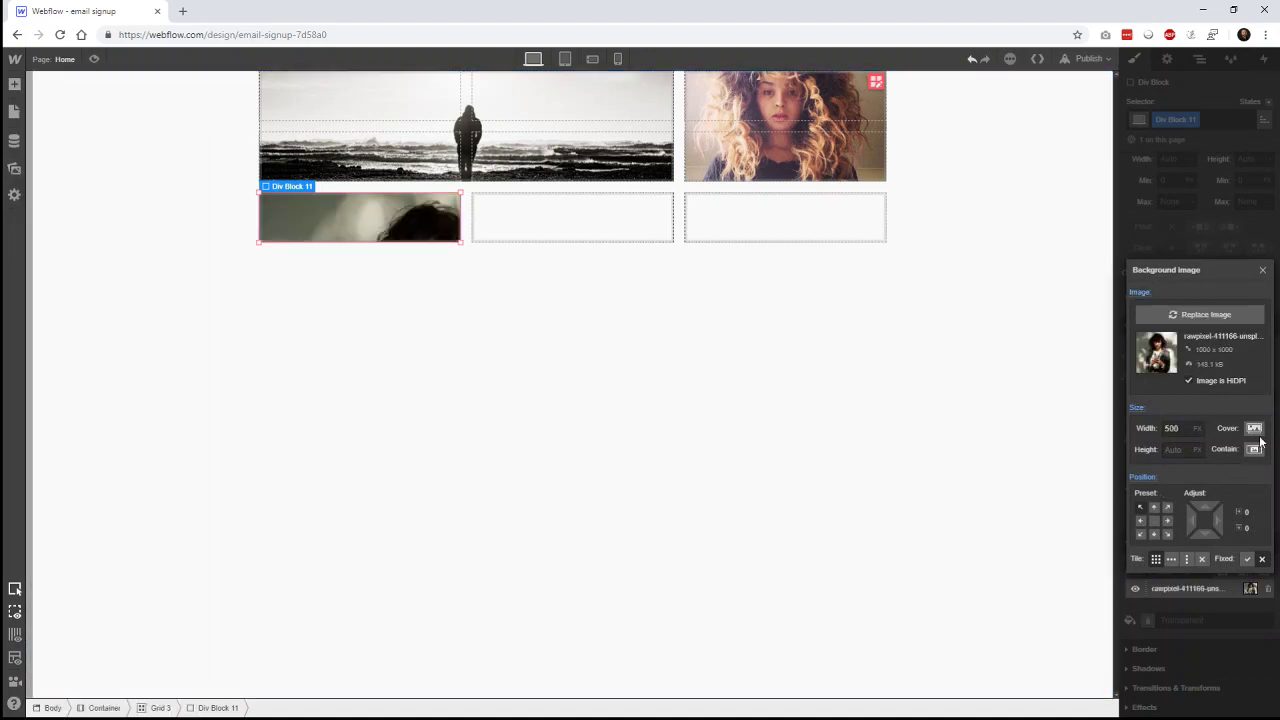
click(1155, 521)
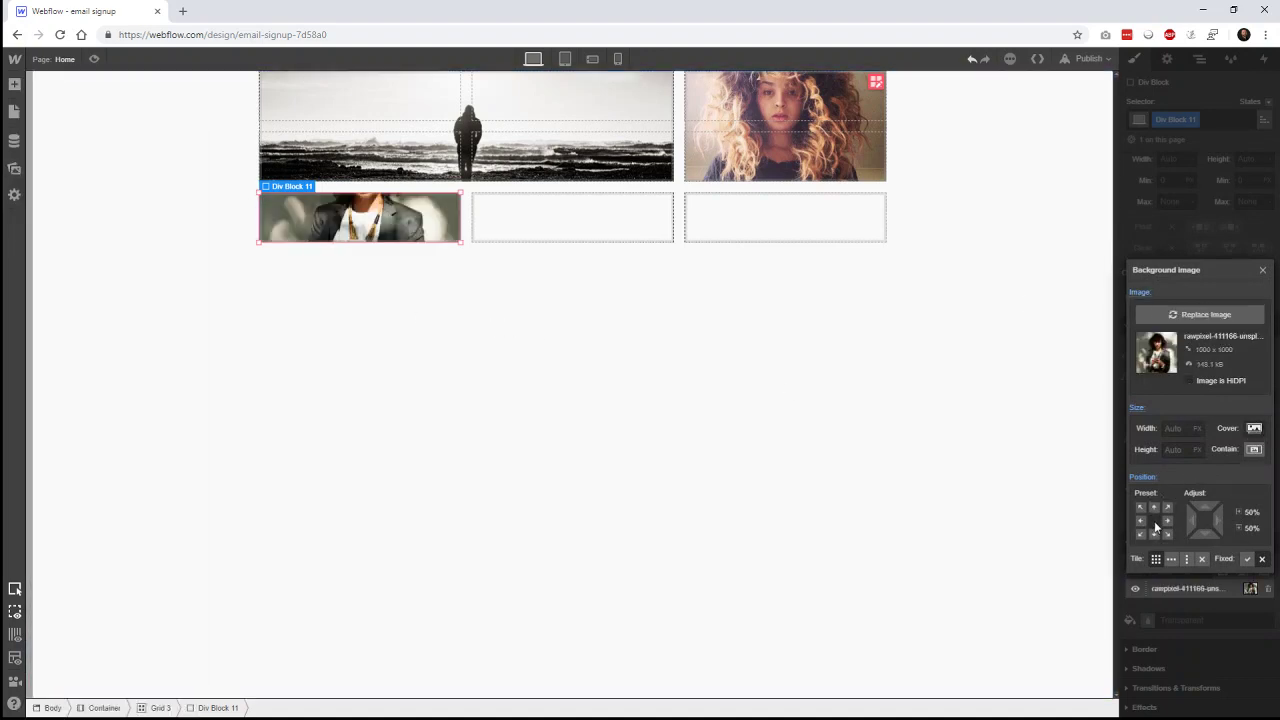
- Give the middle bottom block the blue-shirt portrait, set to Cover and centred
click(606, 239)
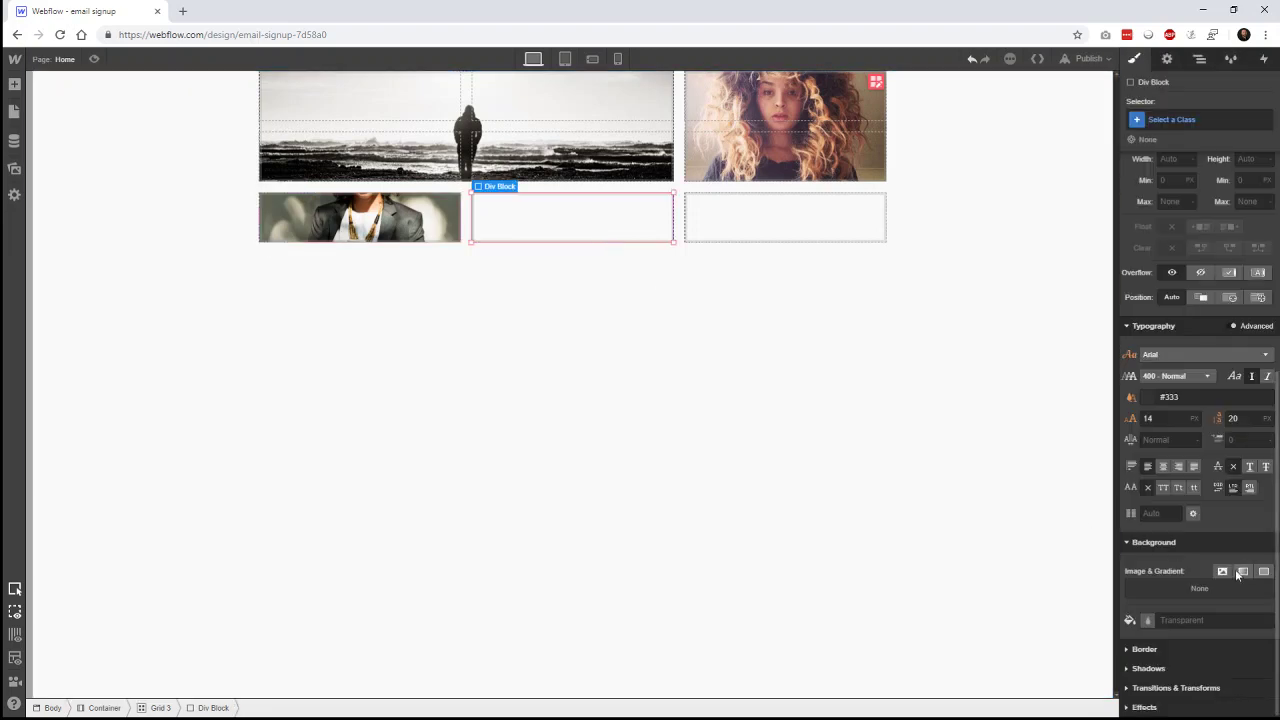
click(1222, 571)
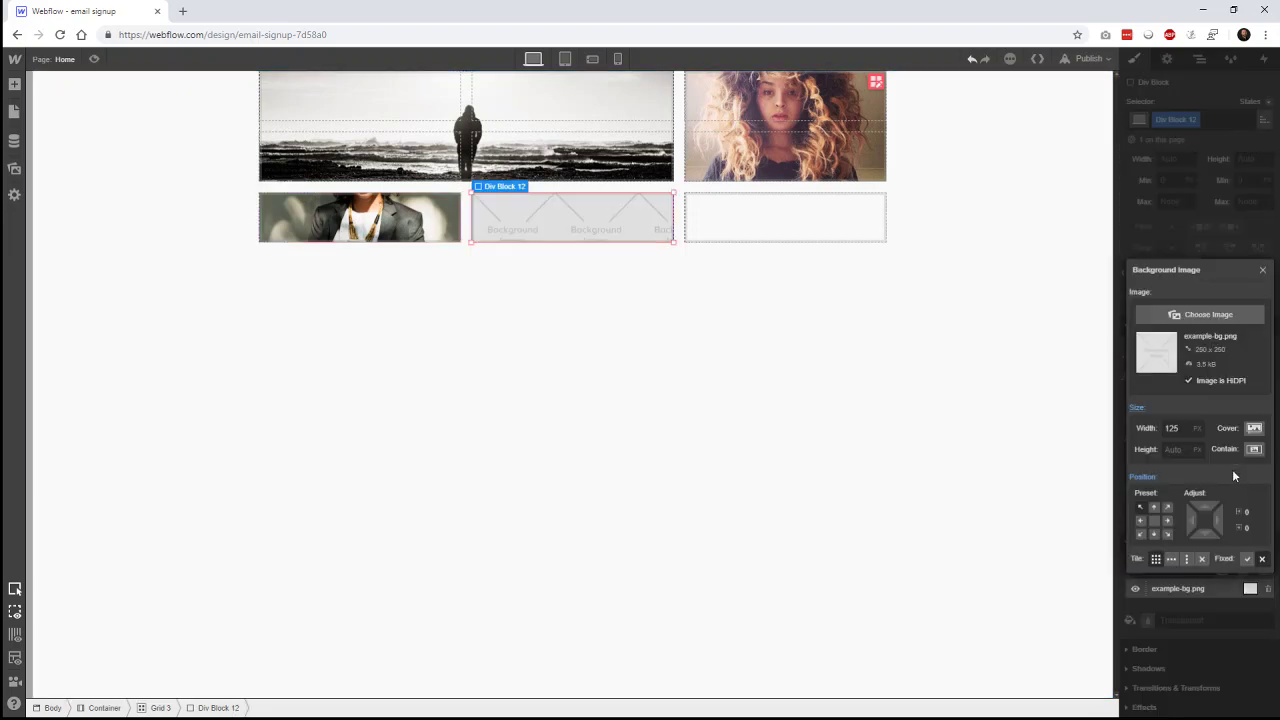
click(1212, 316)
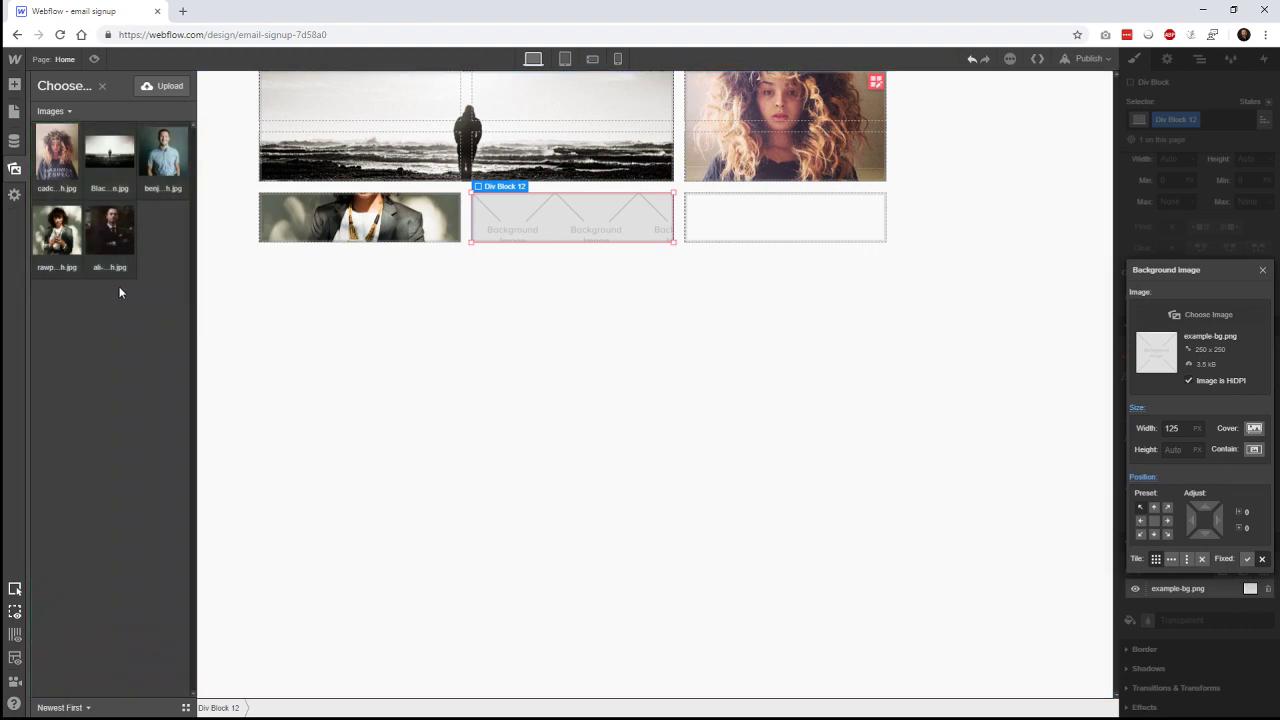
click(163, 190)
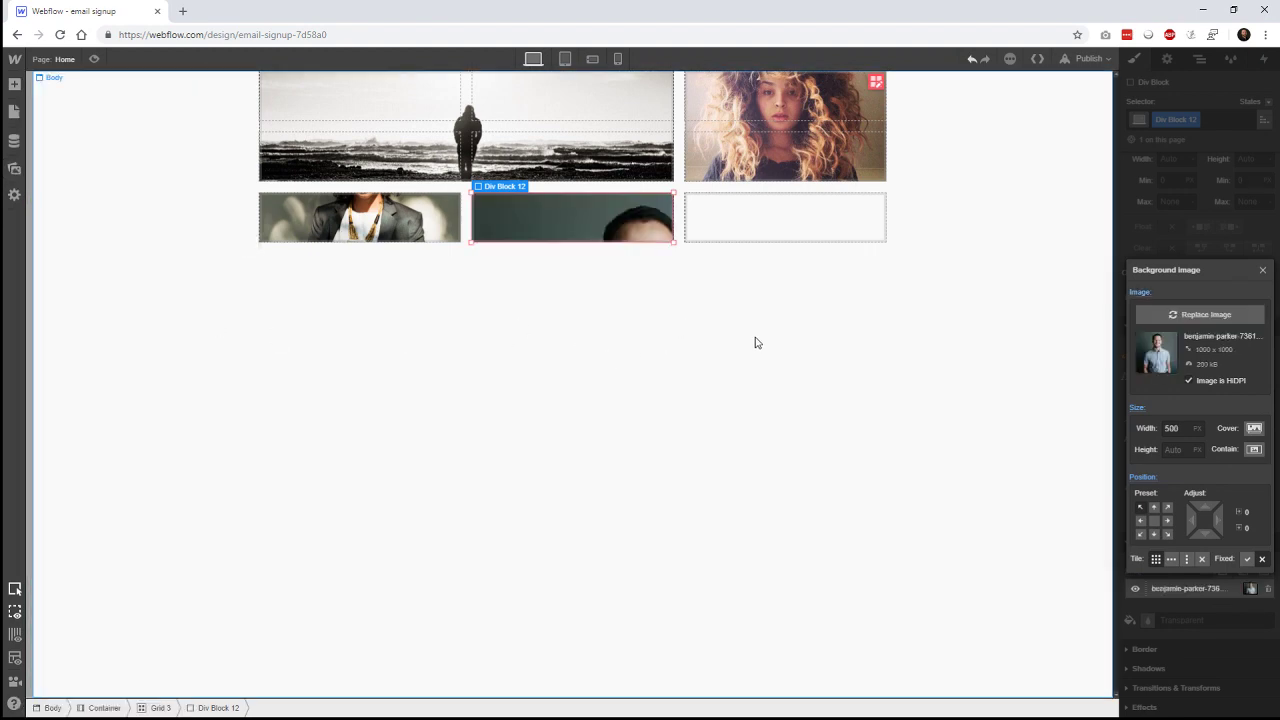
click(1254, 428)
click(1154, 521)
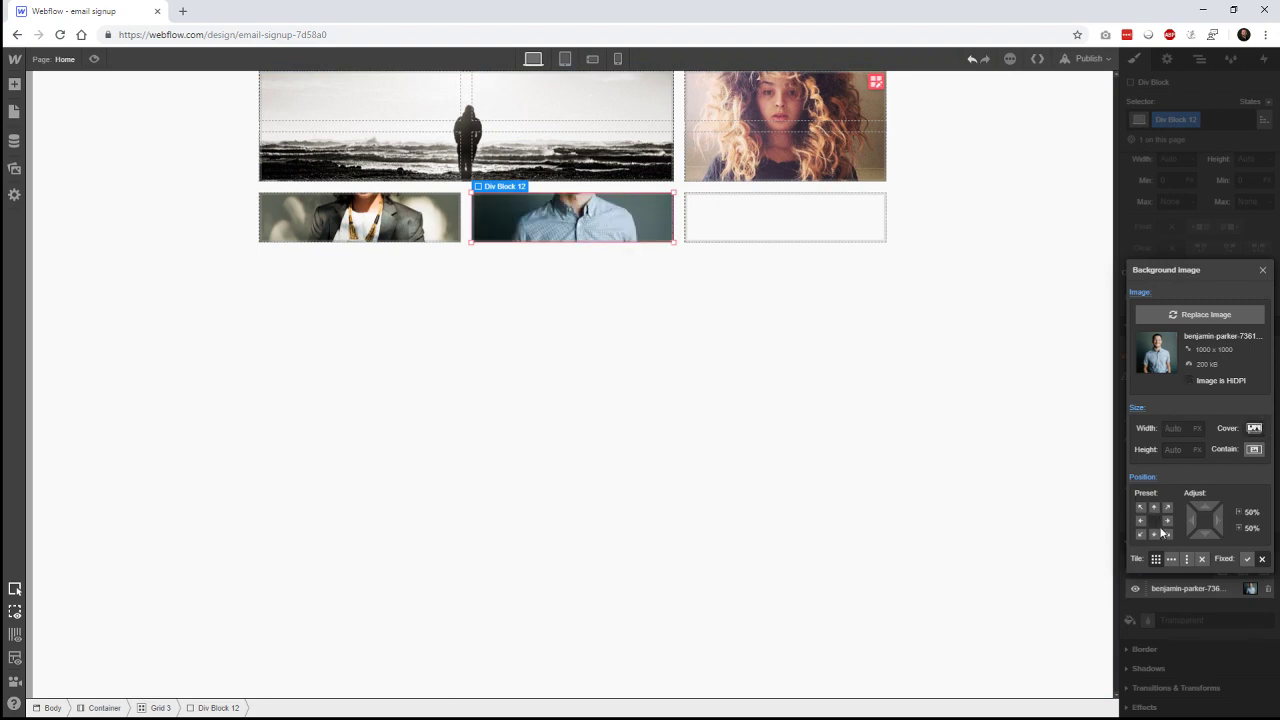
- Give the right bottom block the suited man's portrait, set to Cover and centred
click(836, 238)
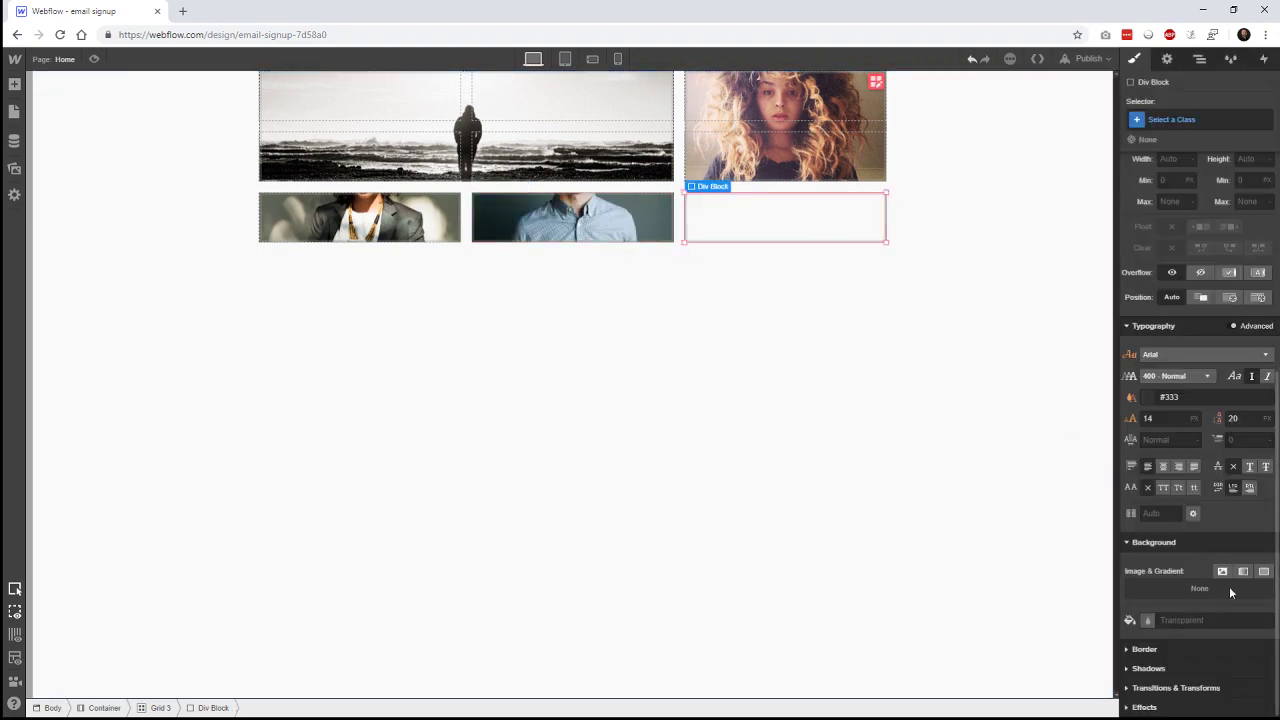
click(1223, 570)
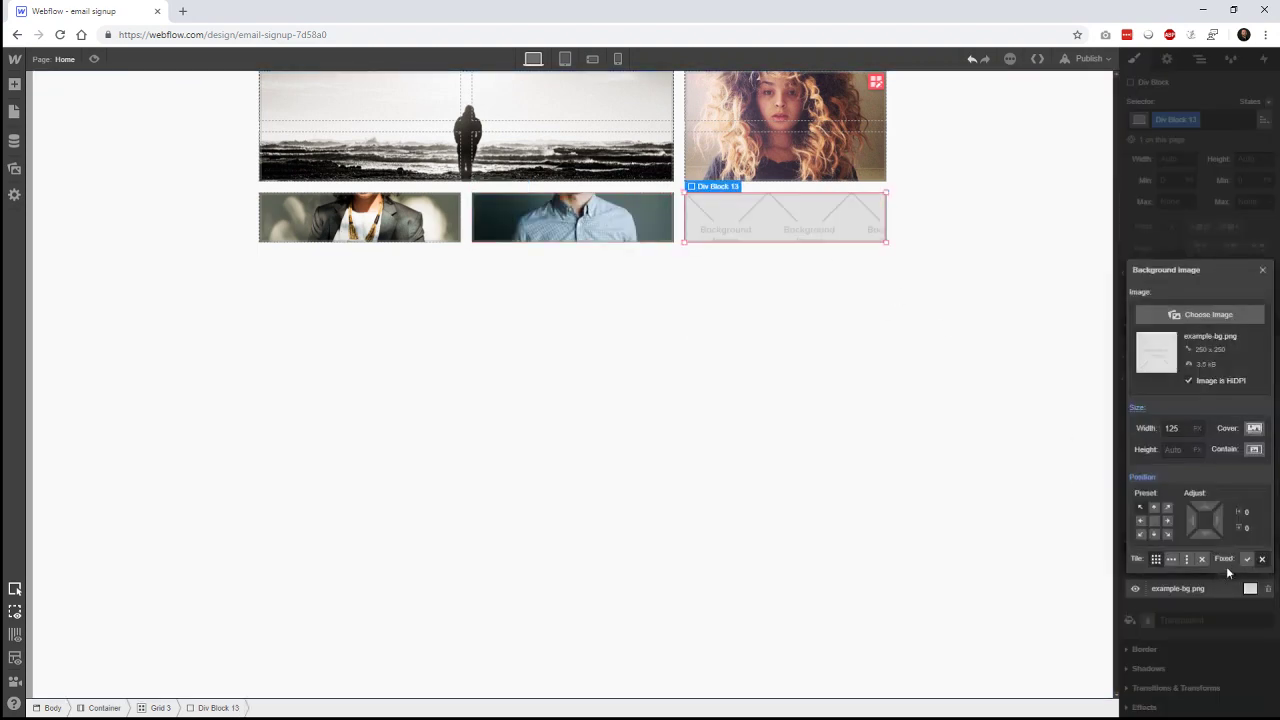
click(1232, 316)
click(57, 232)
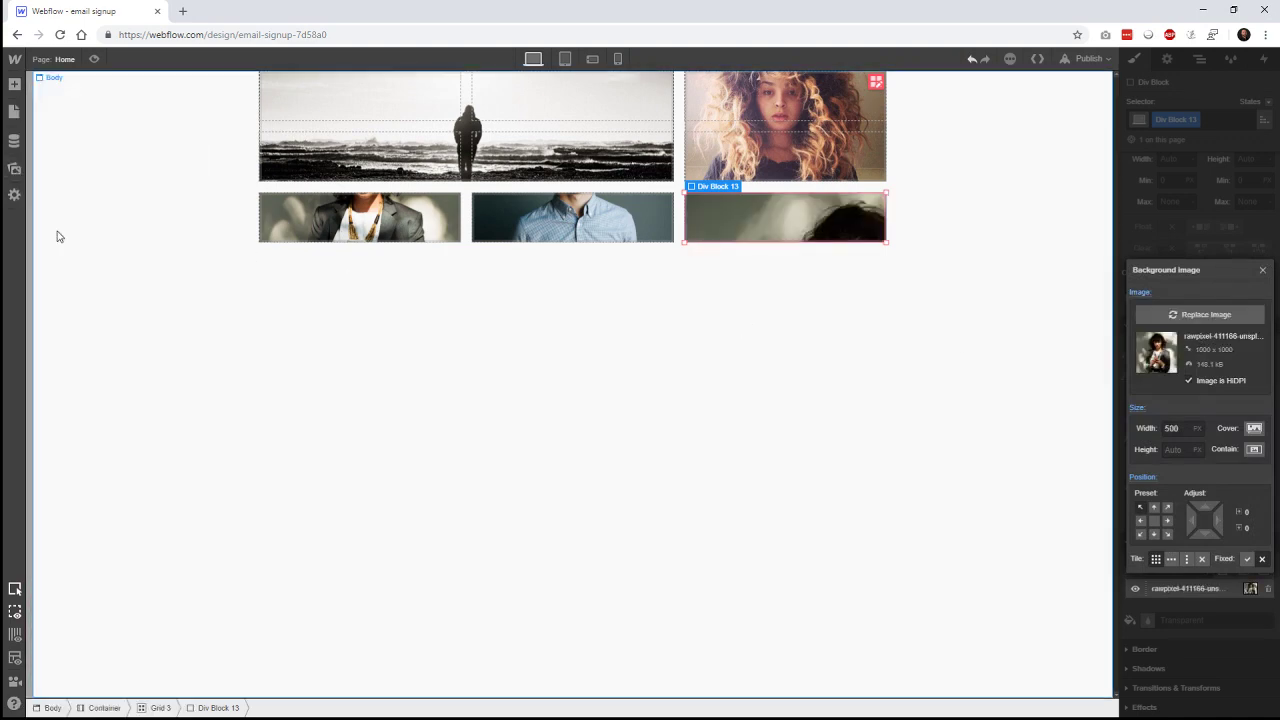
click(1206, 314)
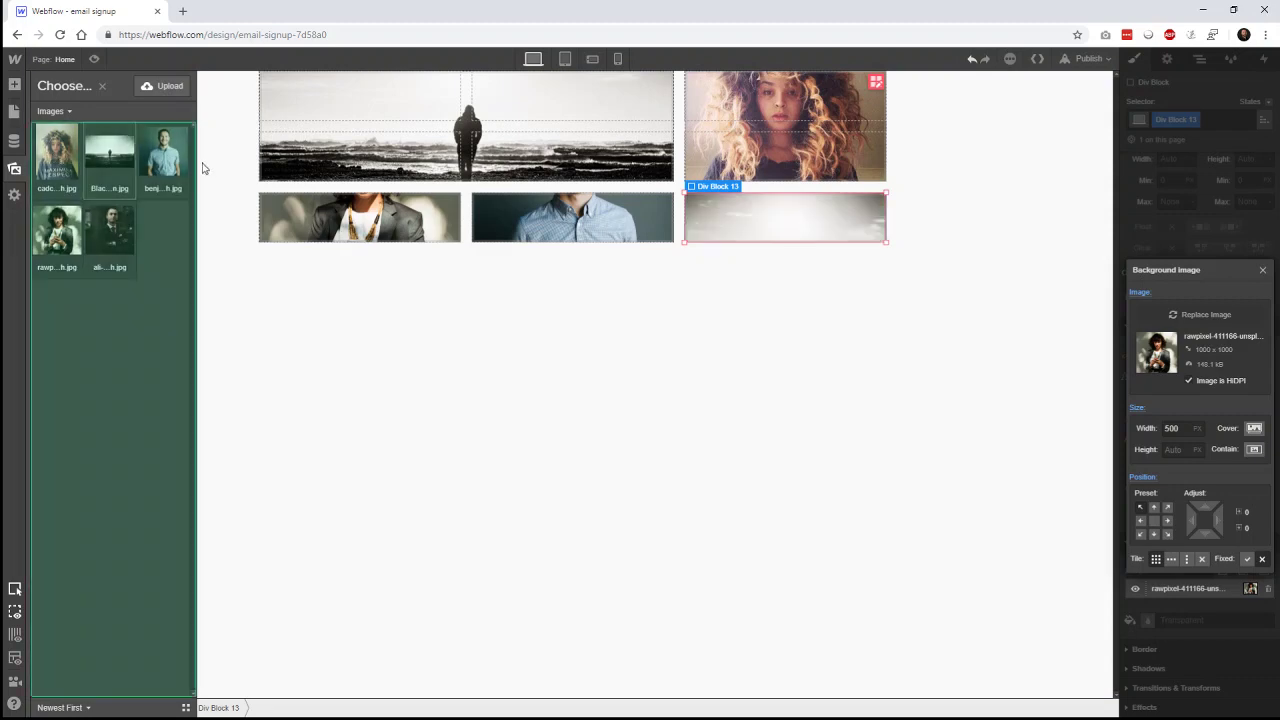
click(110, 234)
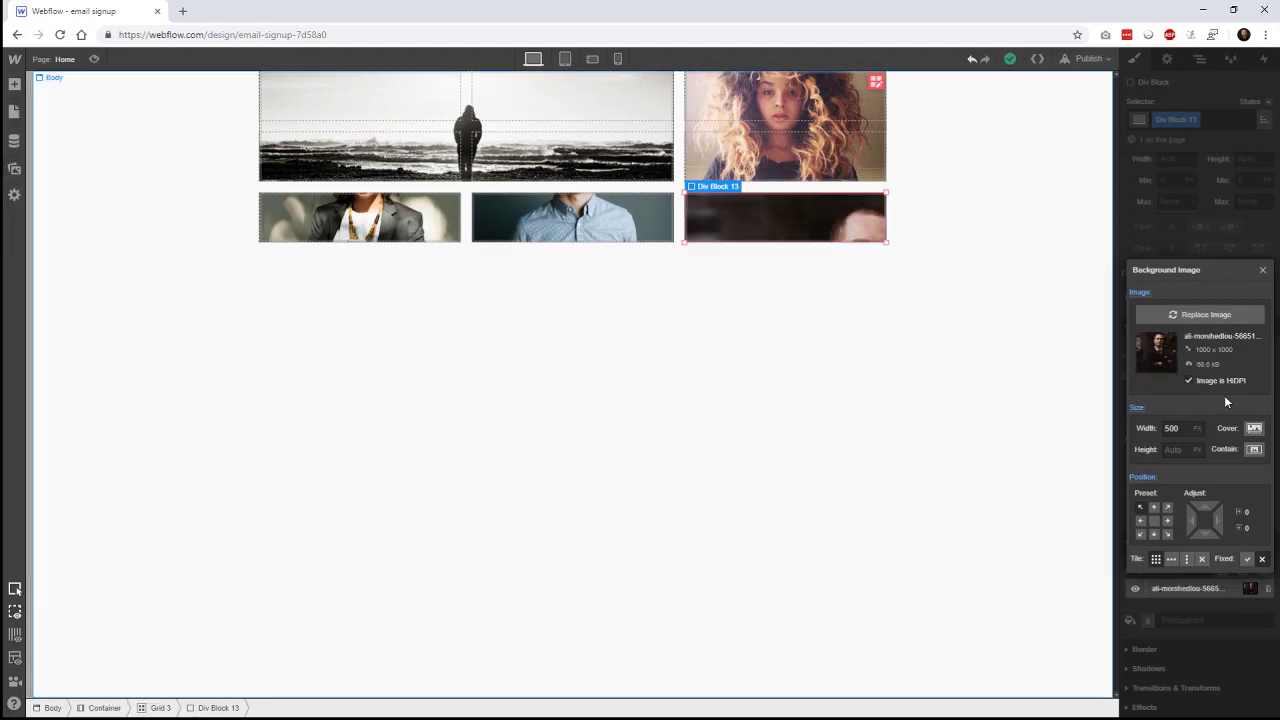
click(1254, 427)
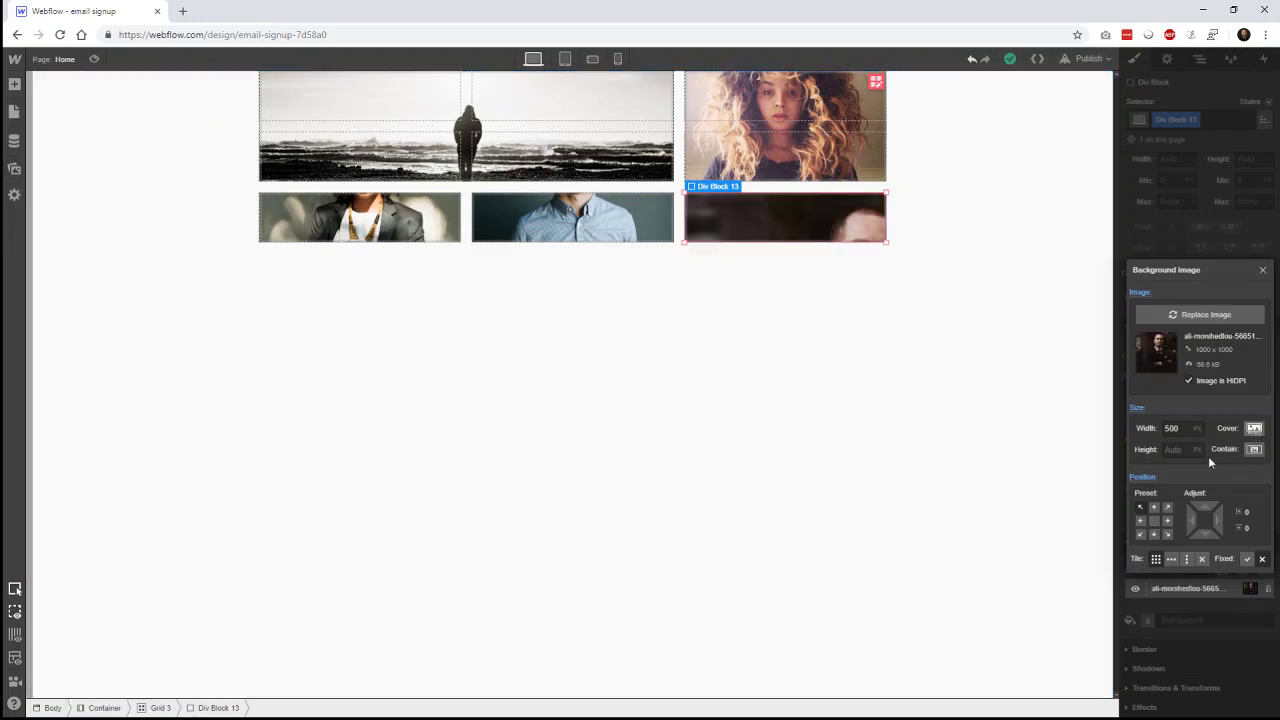
click(1155, 521)
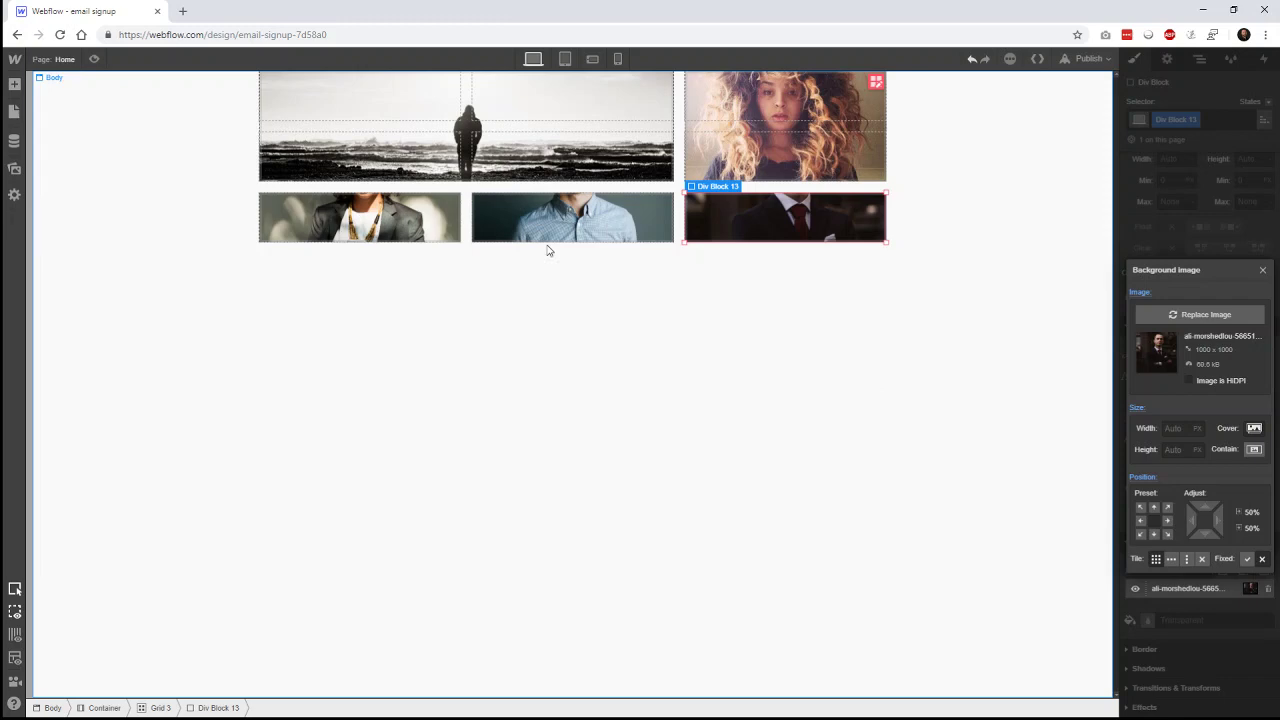
- Set the grid's third row height to 300 px
click(877, 84)
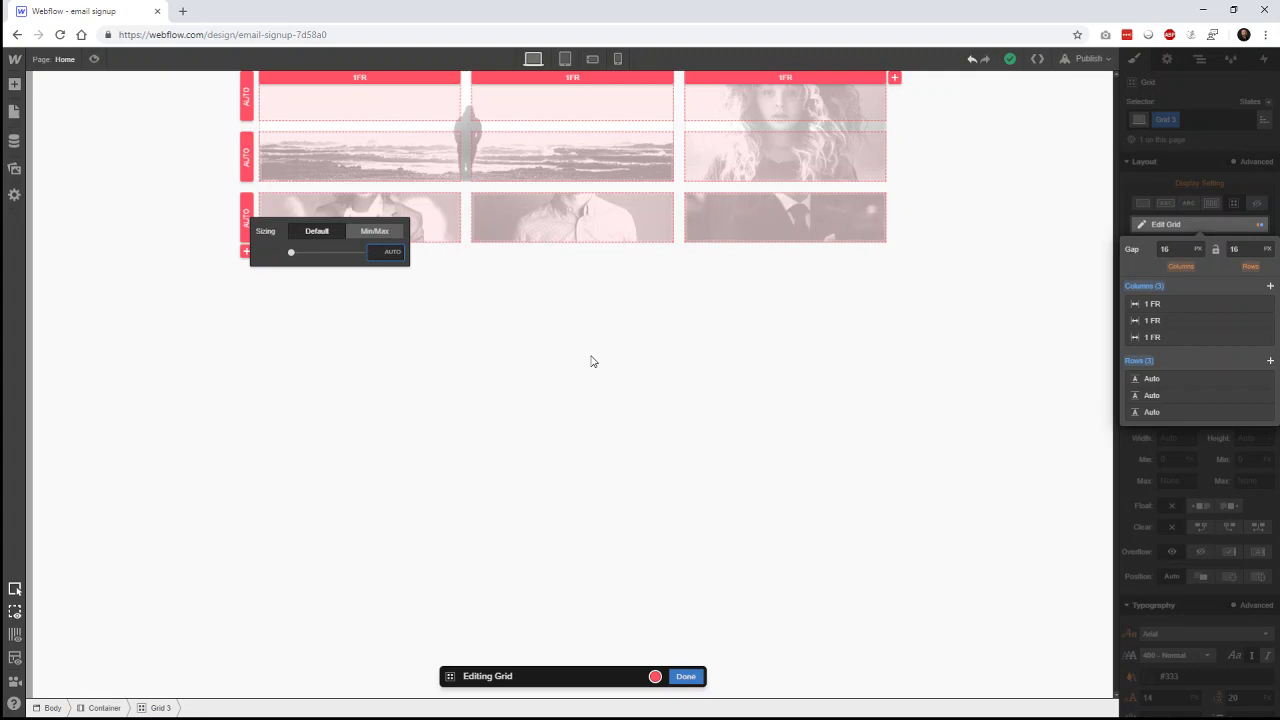
key(Return)
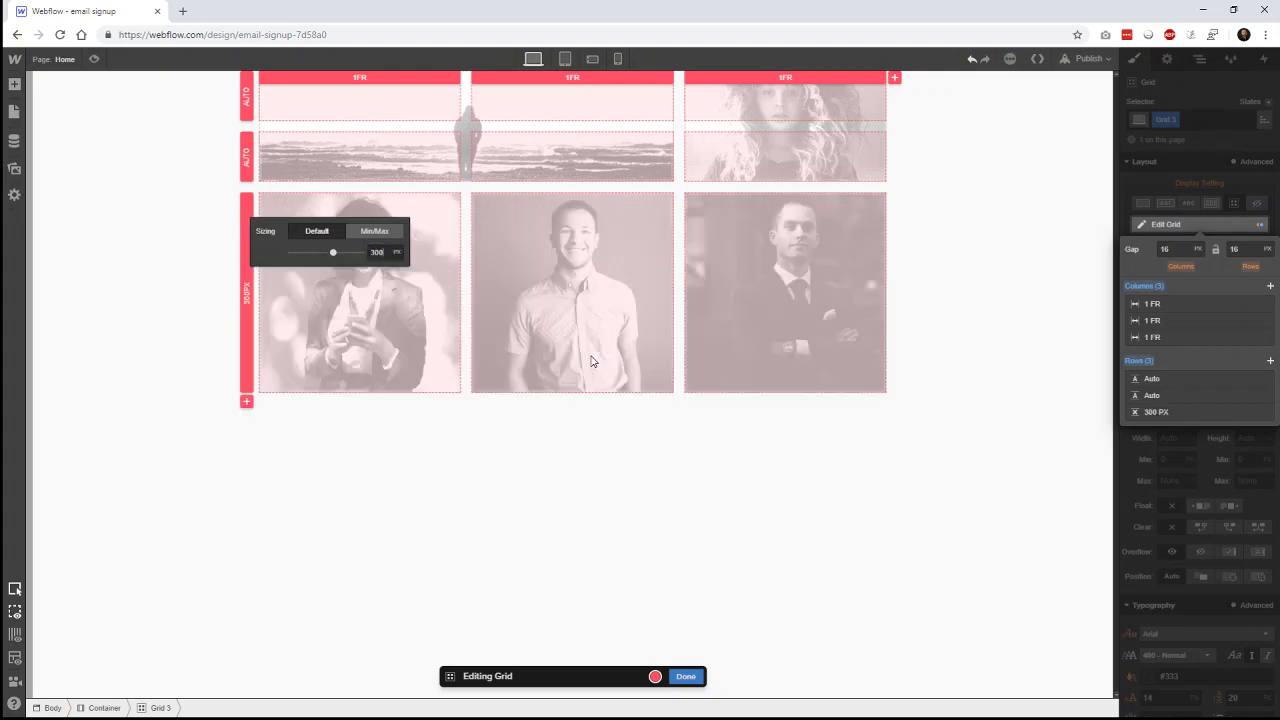
click(1016, 380)
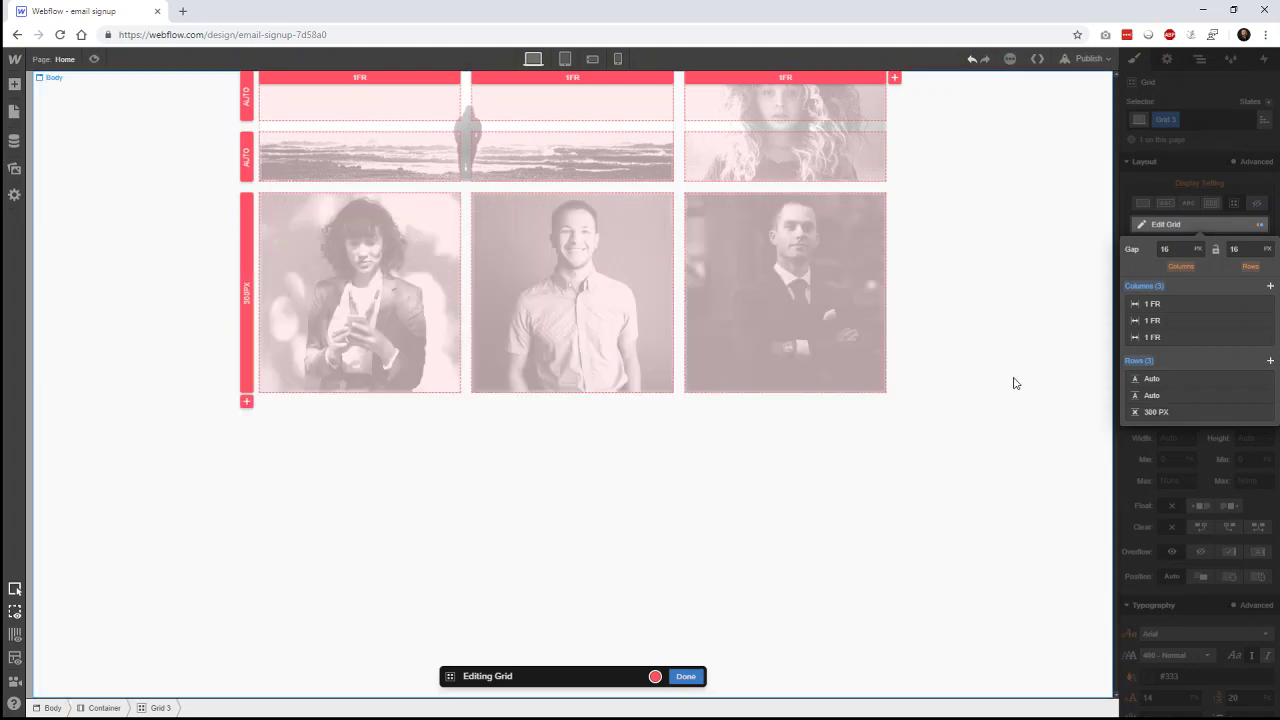
click(637, 467)
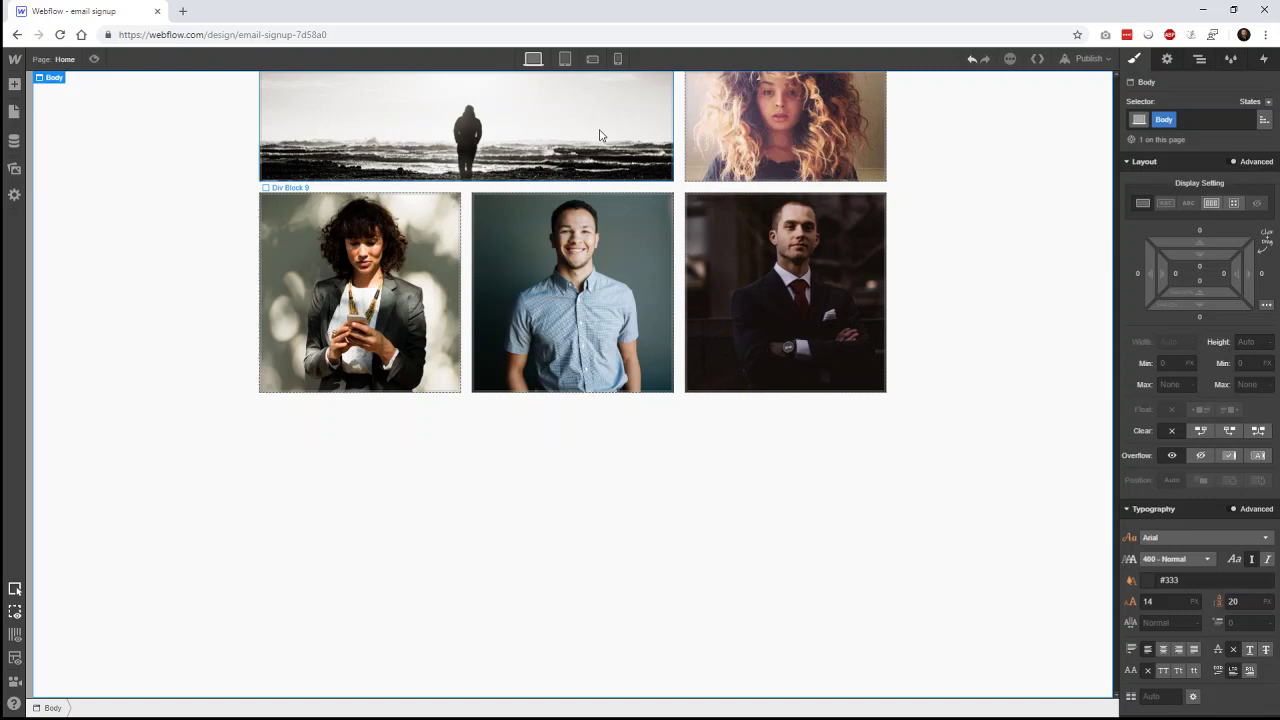
- Enter grid editing from the beach photo block and check the first column's sizing options
click(372, 136)
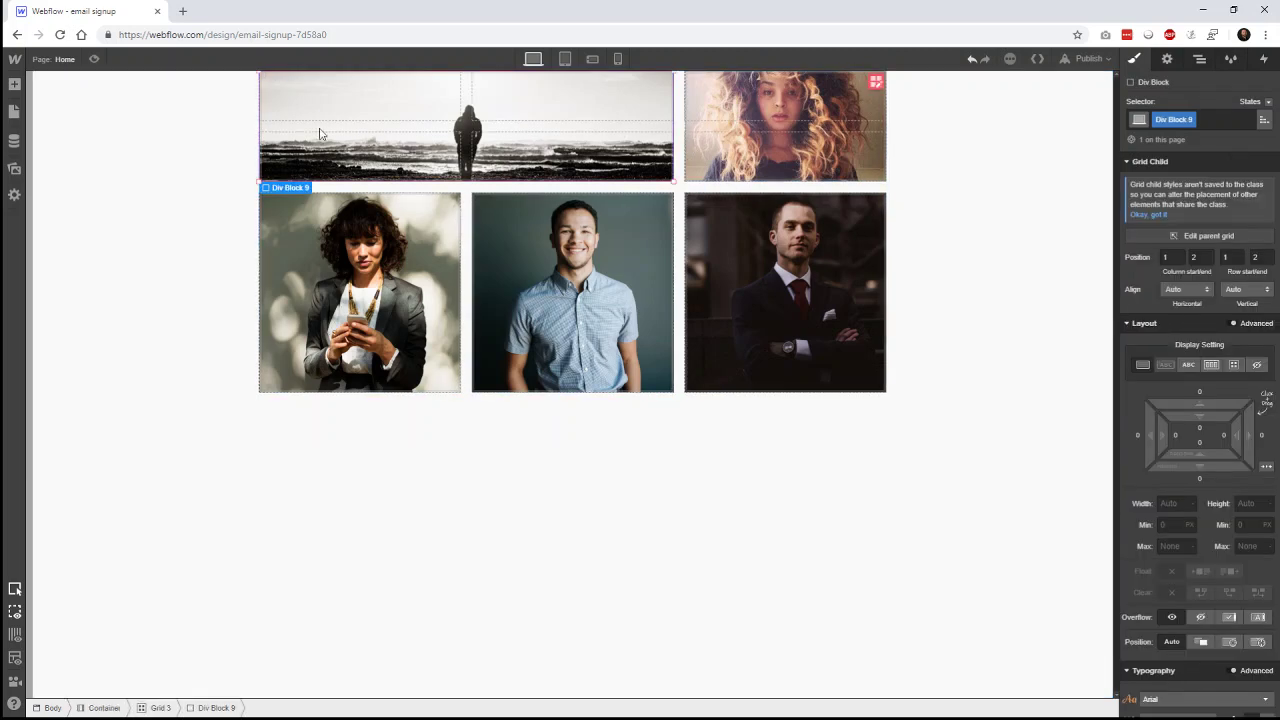
click(876, 82)
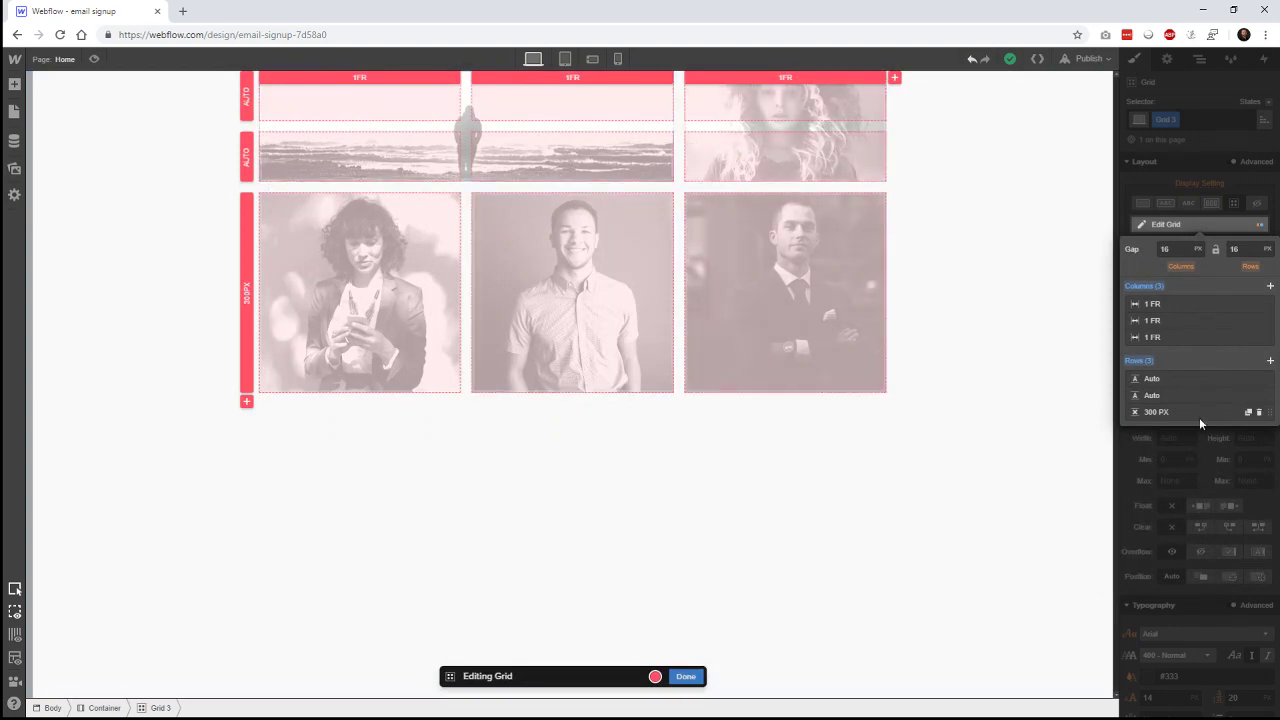
click(1195, 304)
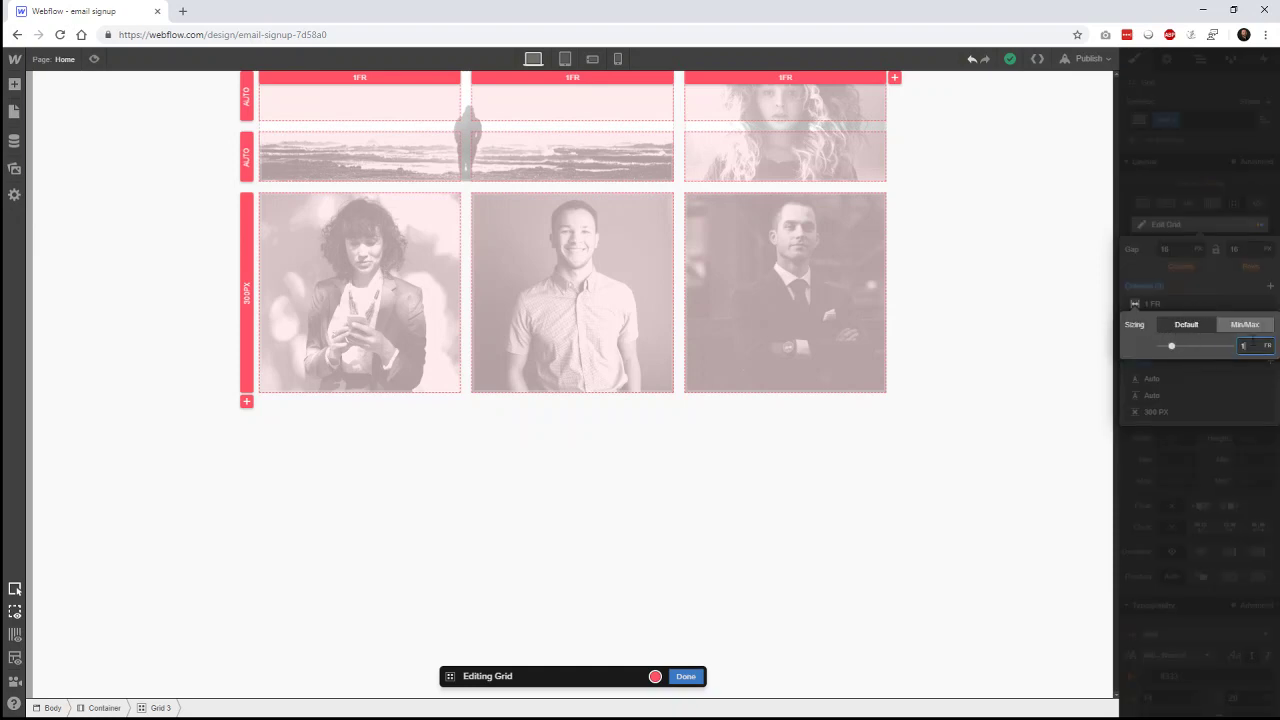
click(989, 330)
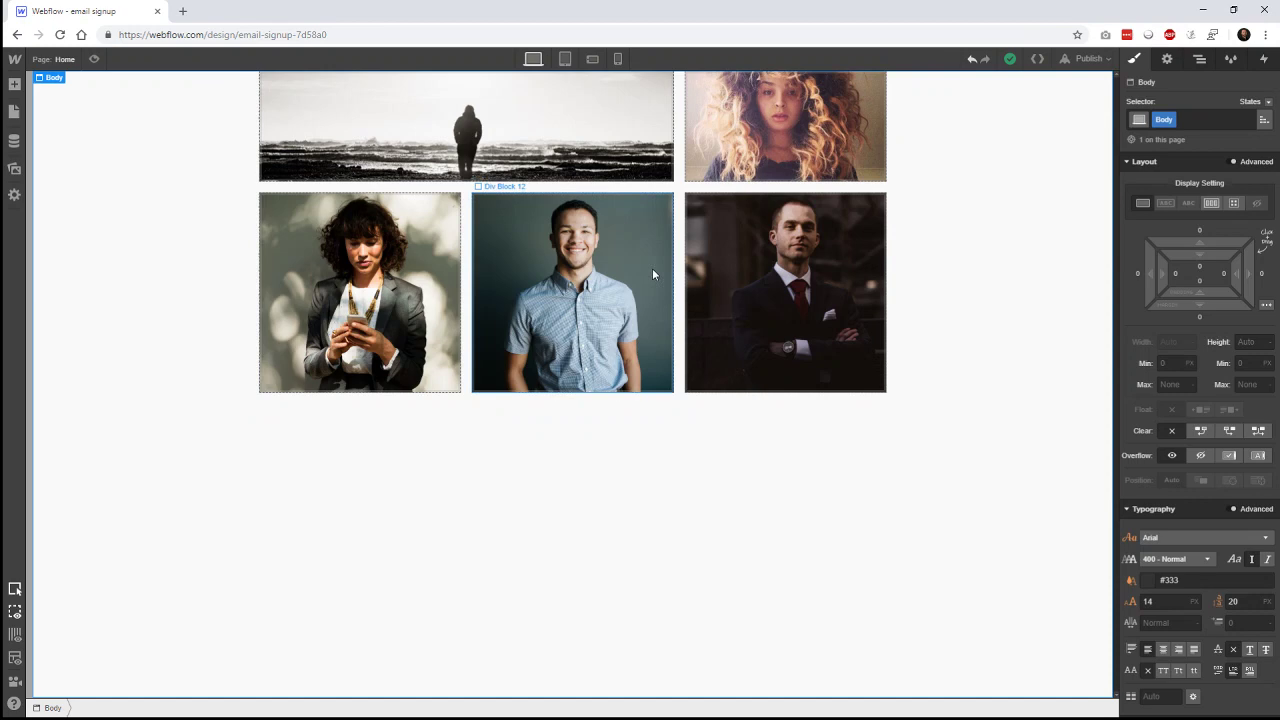
- Set the first and second grid rows to 200 px each
click(519, 141)
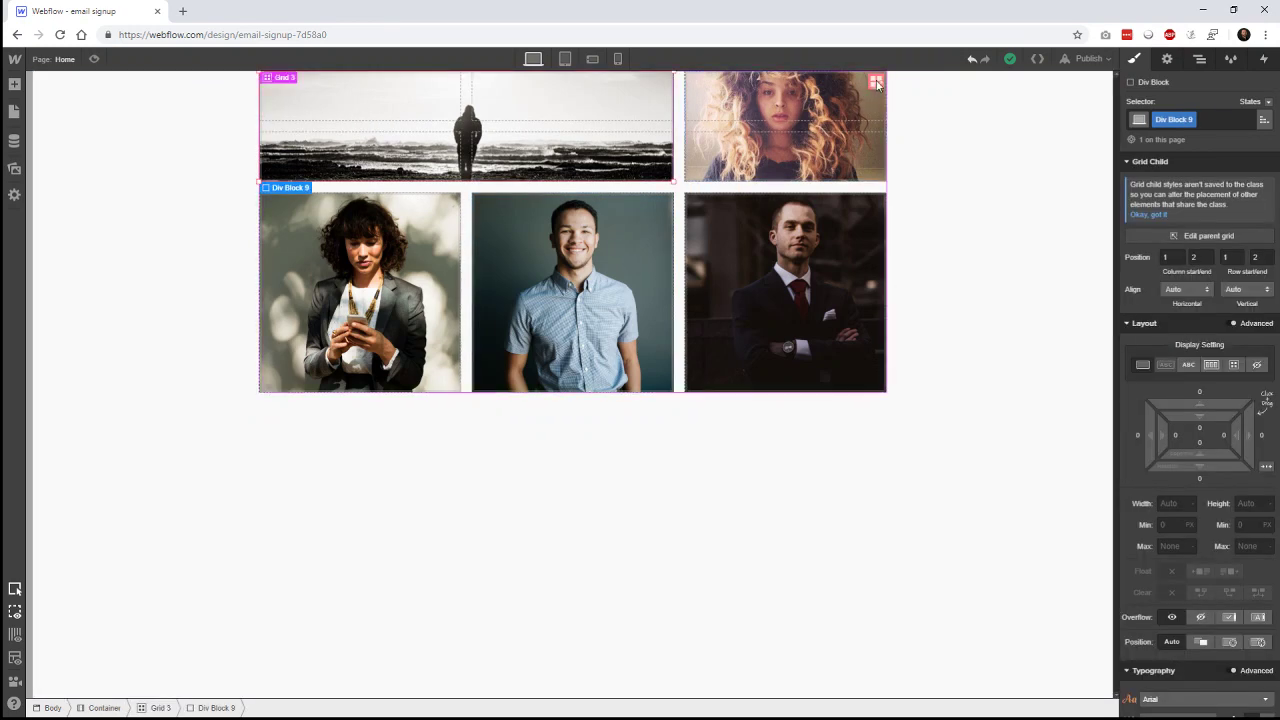
click(452, 197)
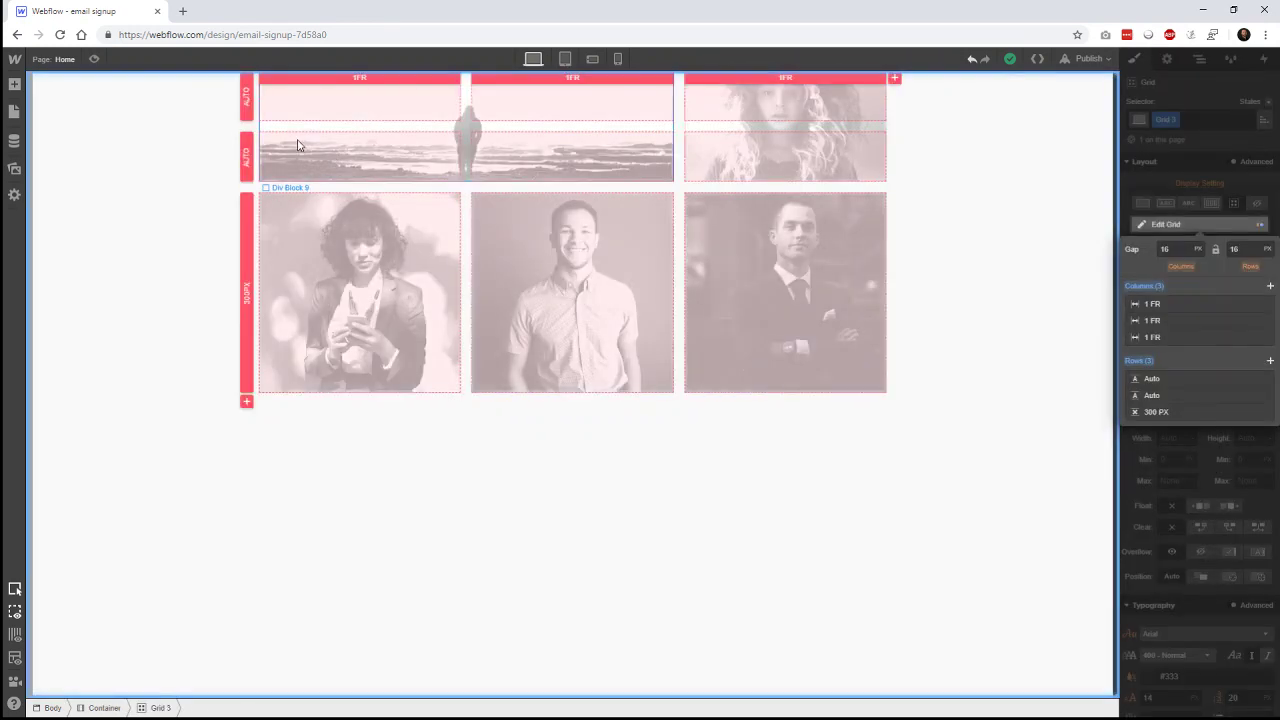
click(247, 97)
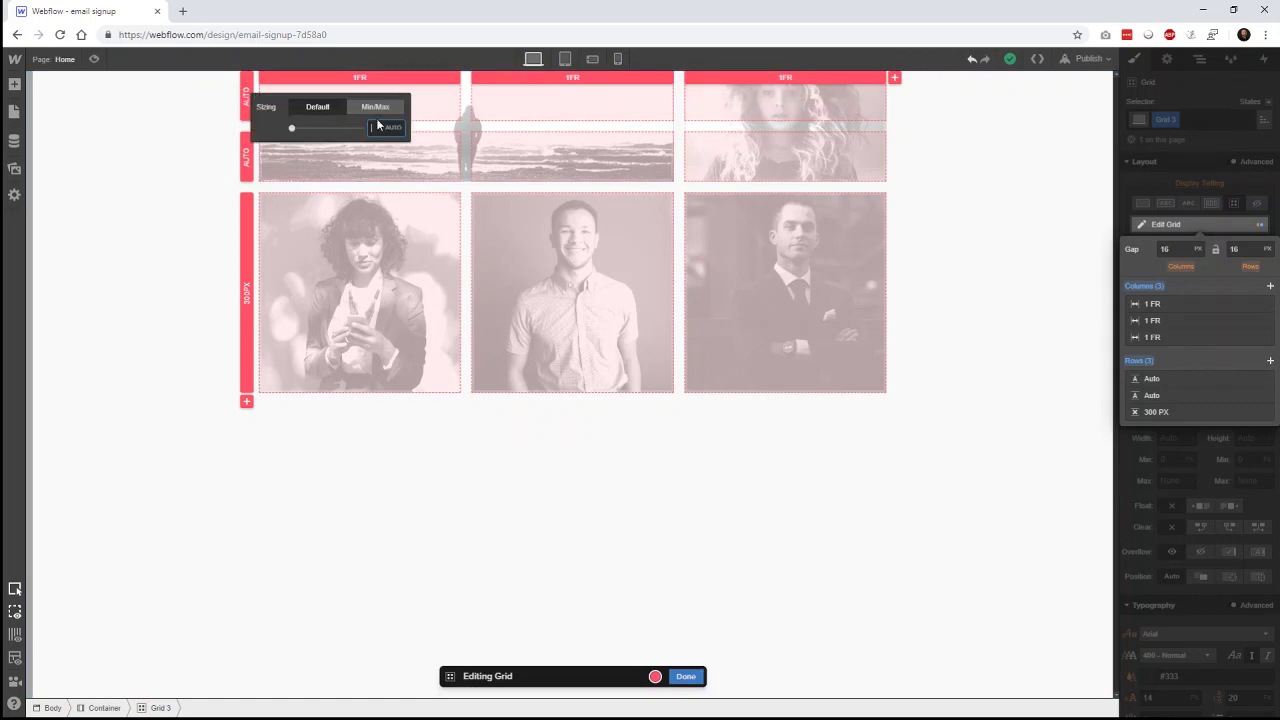
text(200)
key(Return)
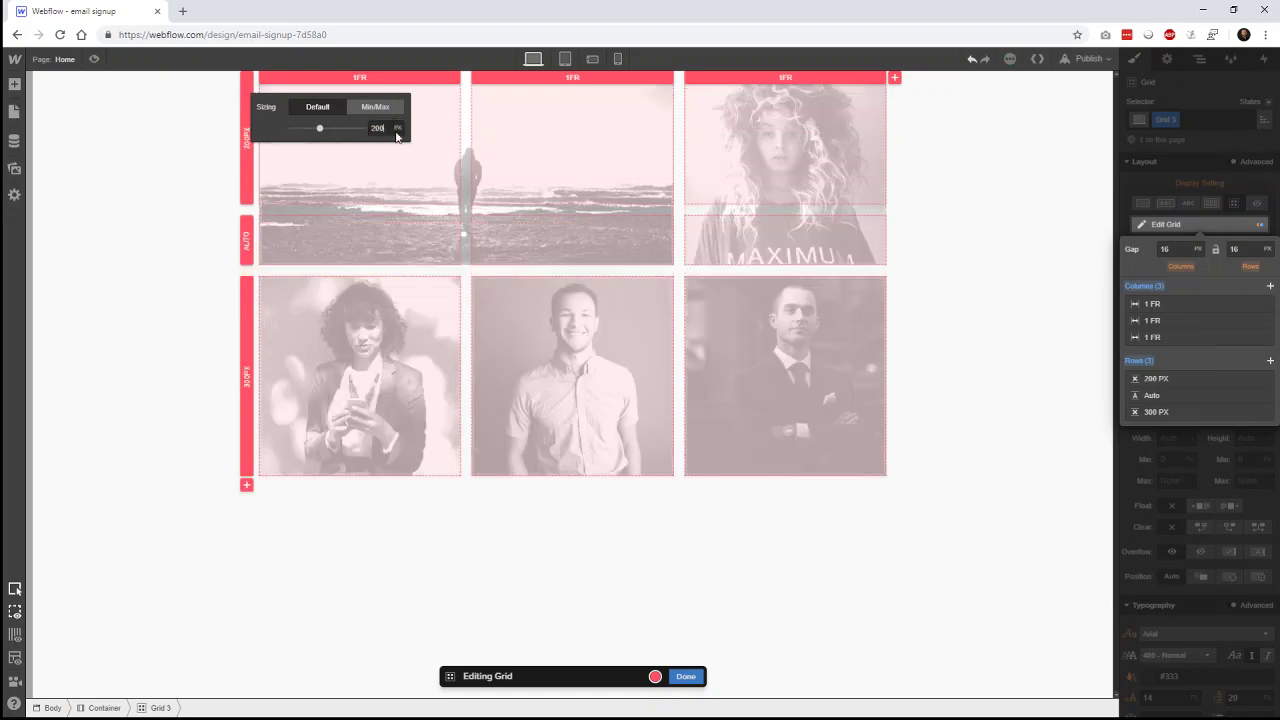
click(247, 240)
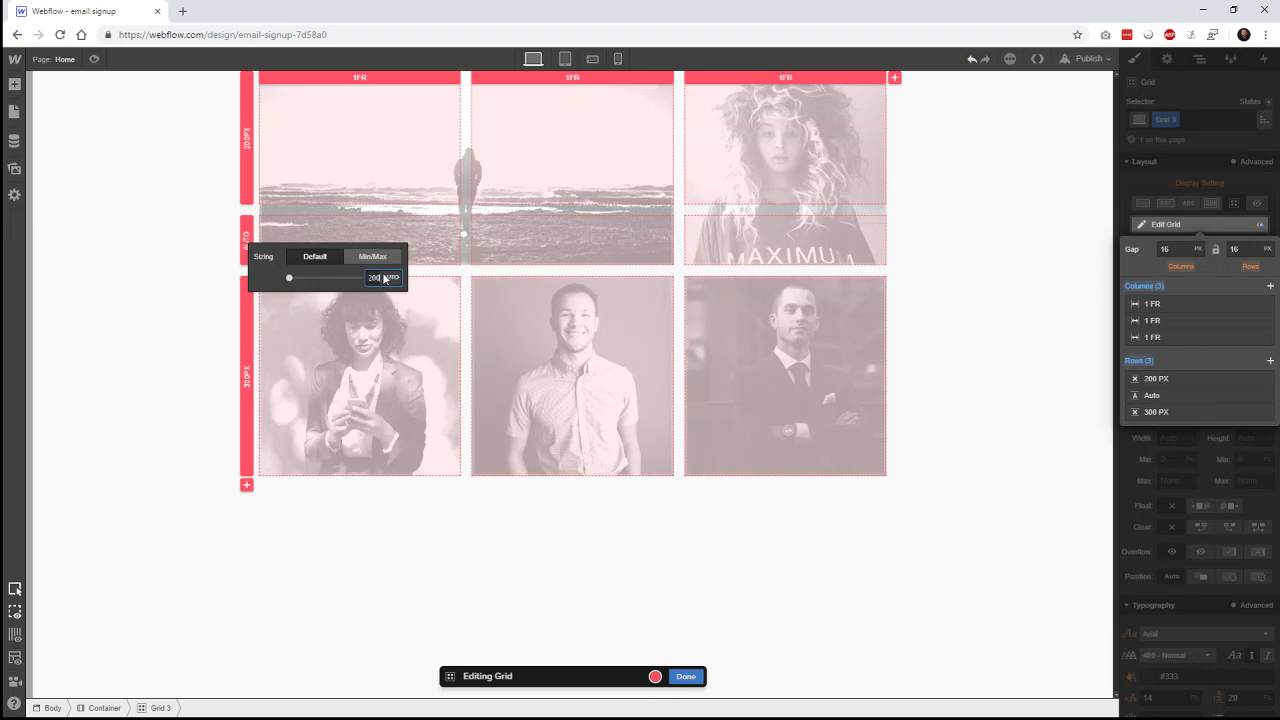
text(200)
key(Return)
click(988, 363)
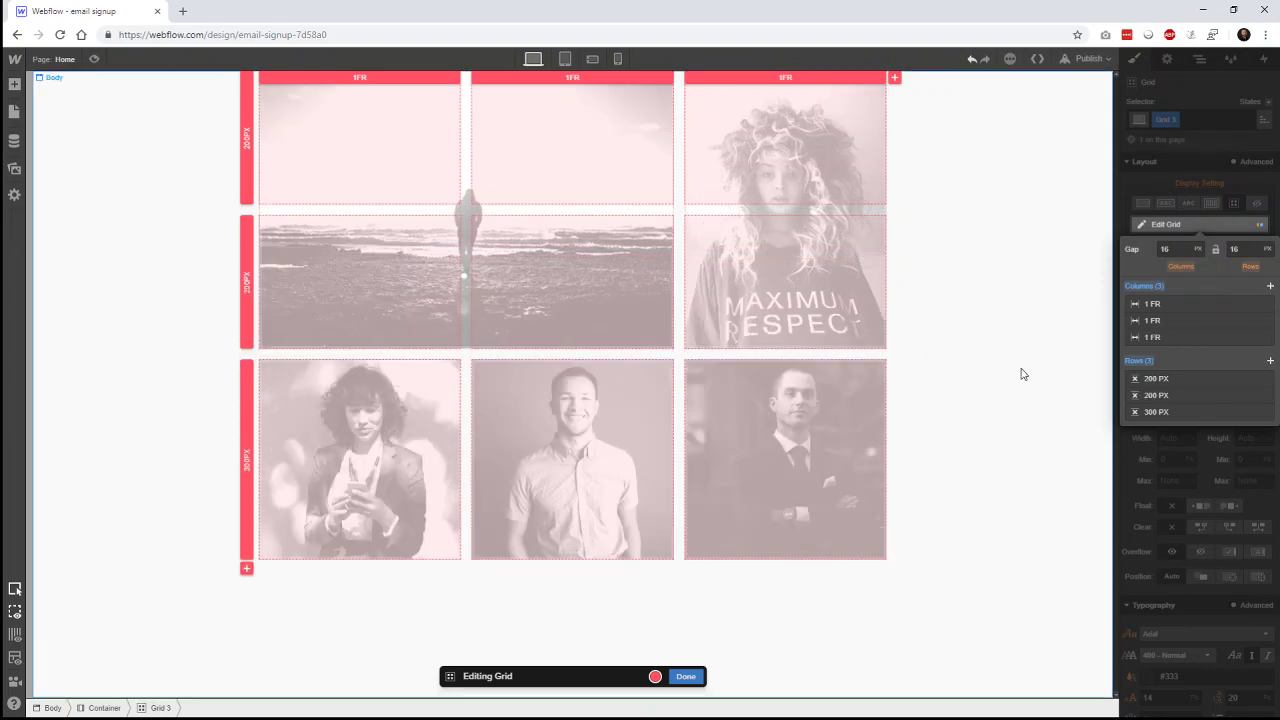
click(1023, 375)
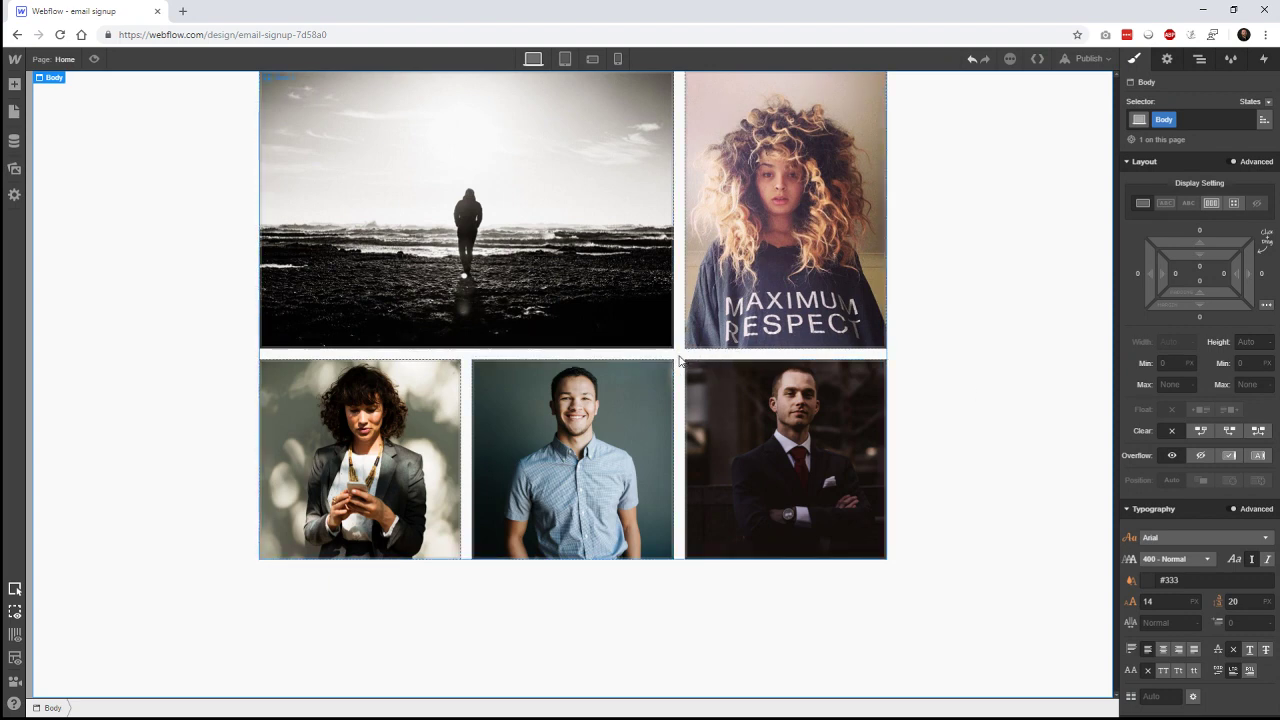
- Set the grid gap from 16 to 0 and preview the edge-to-edge gallery
click(824, 305)
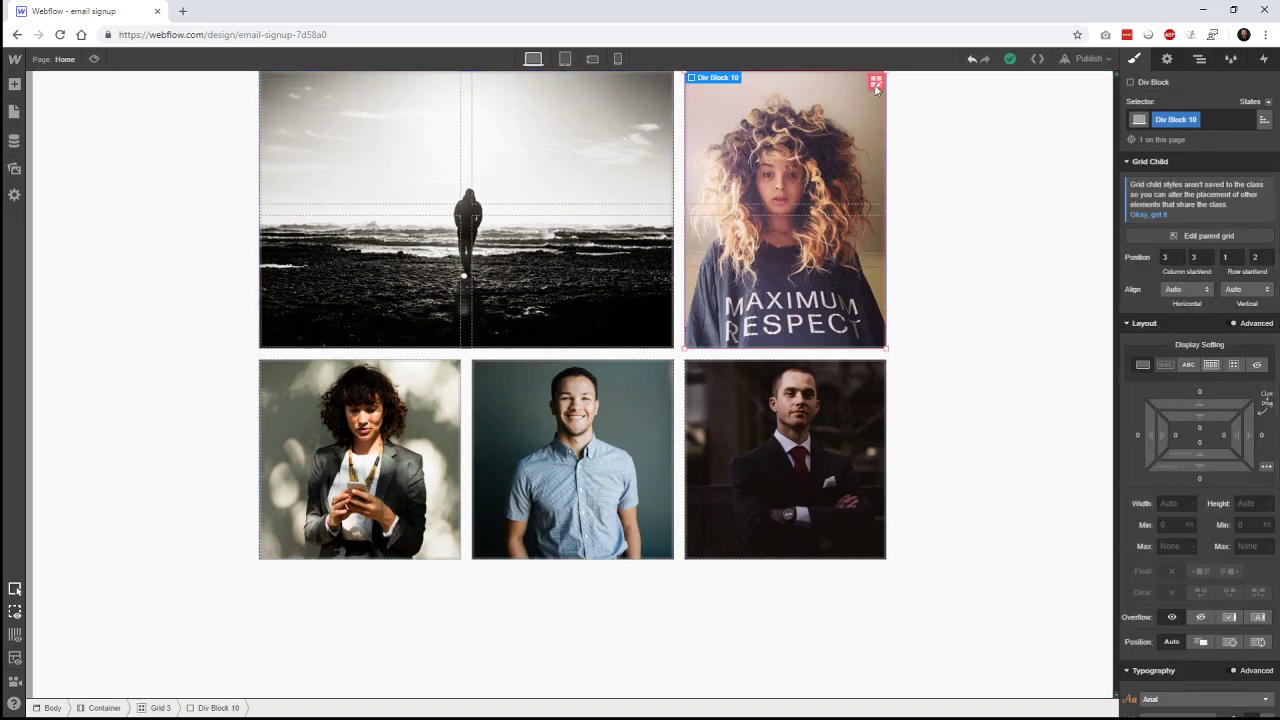
click(1209, 235)
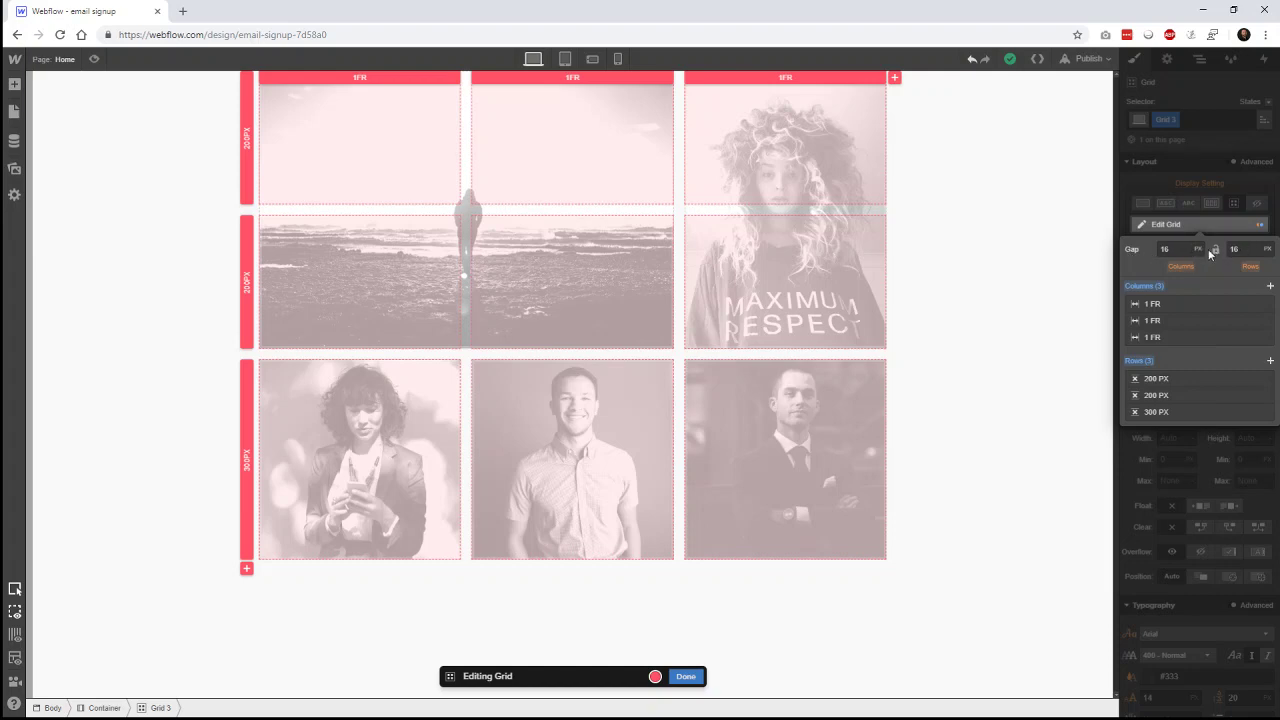
click(1171, 249)
double_click(1165, 249)
text(0)
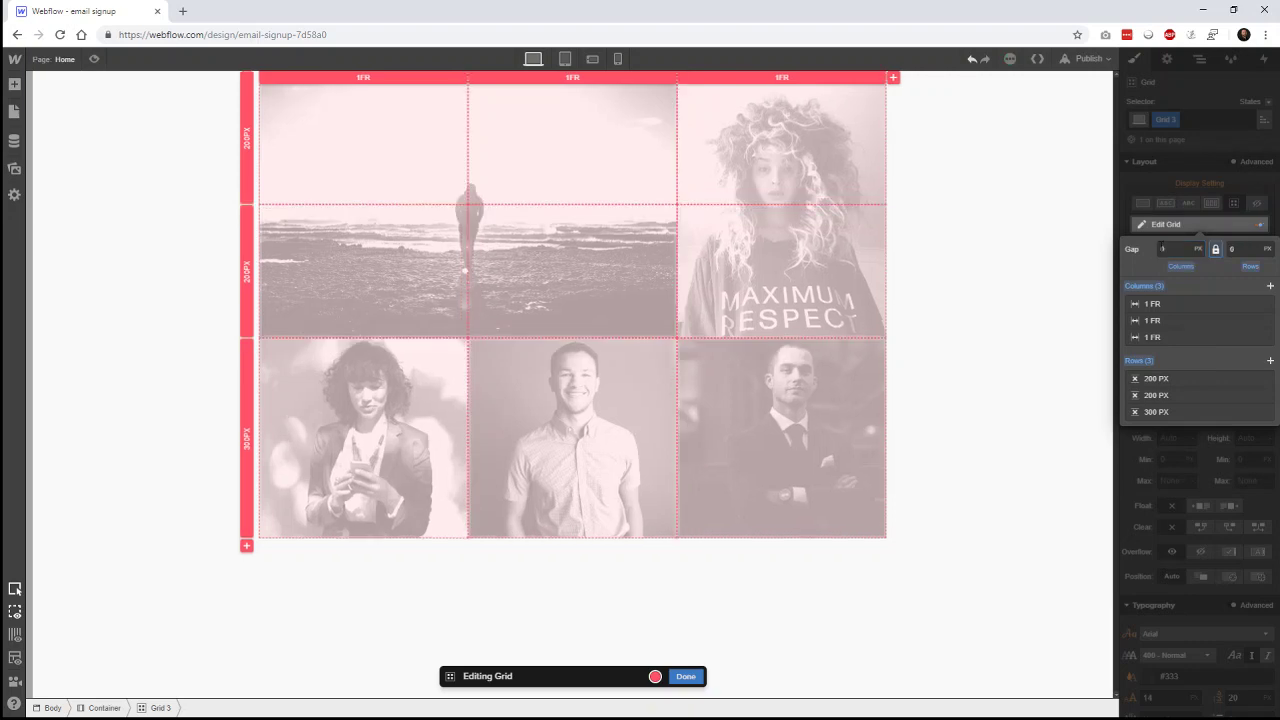
click(1076, 272)
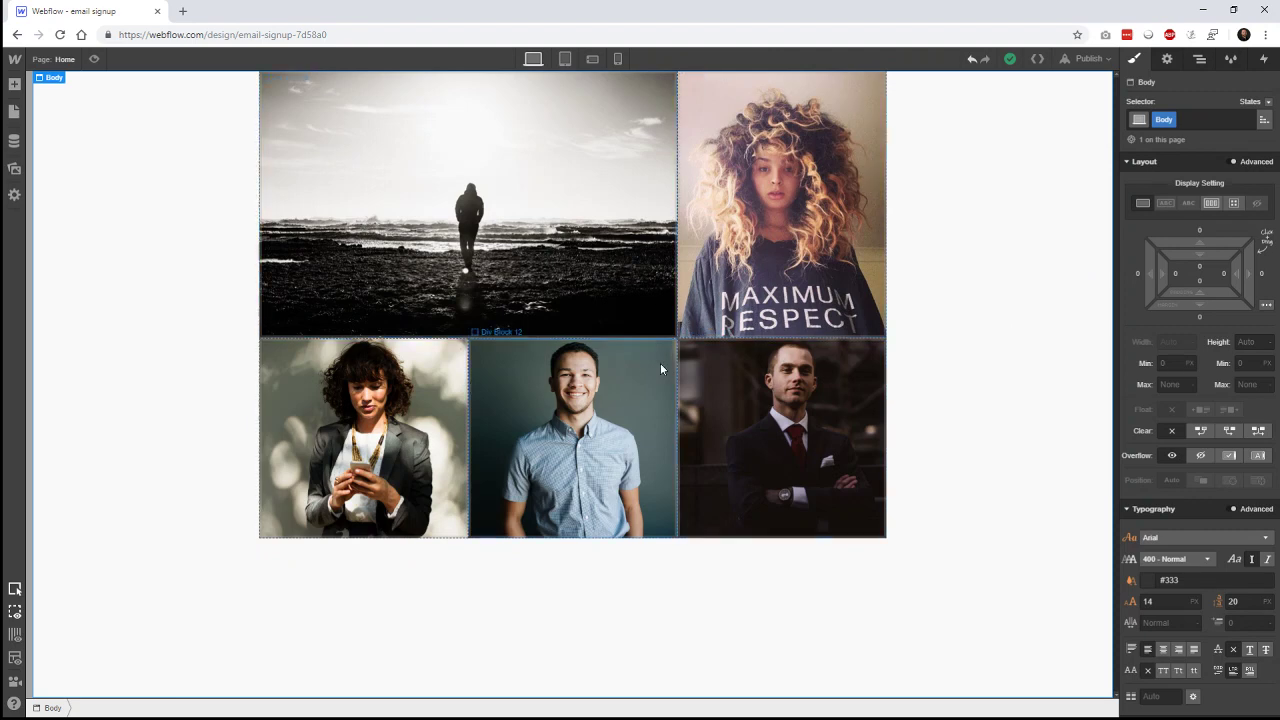
click(94, 58)
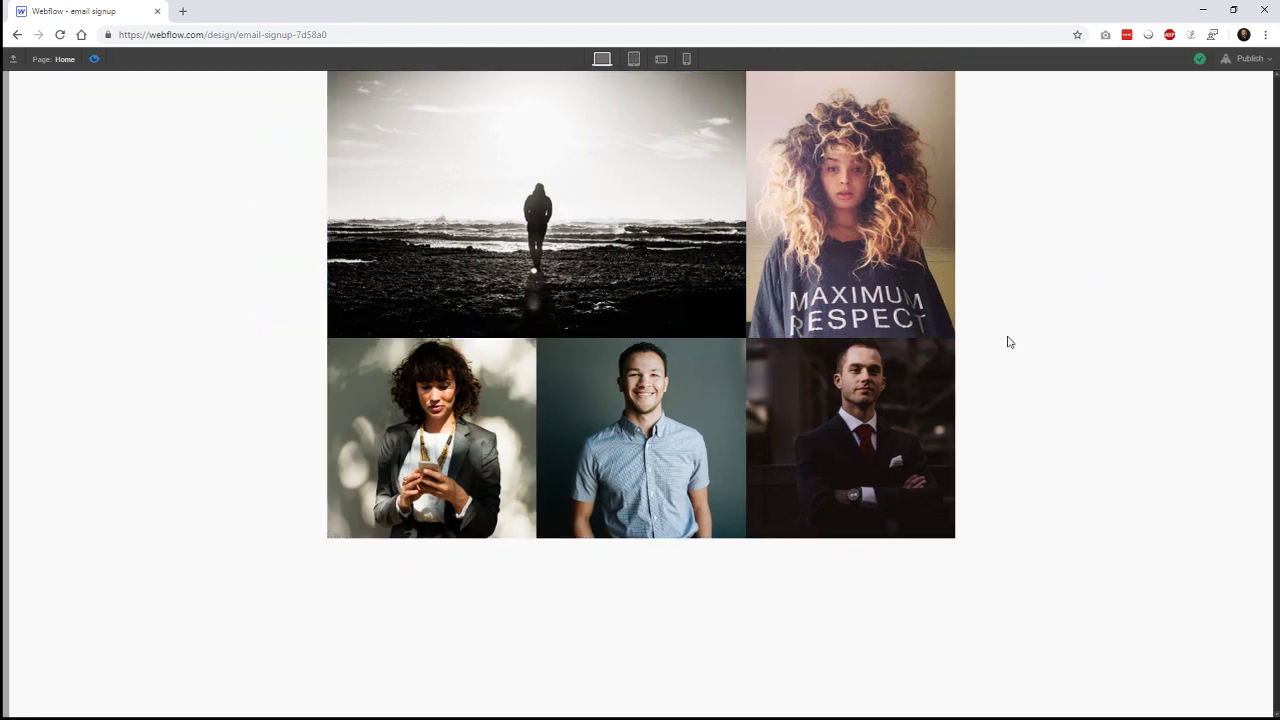
- Apply a 1 rem row gap to the gallery grid and check it in preview
click(95, 60)
click(838, 322)
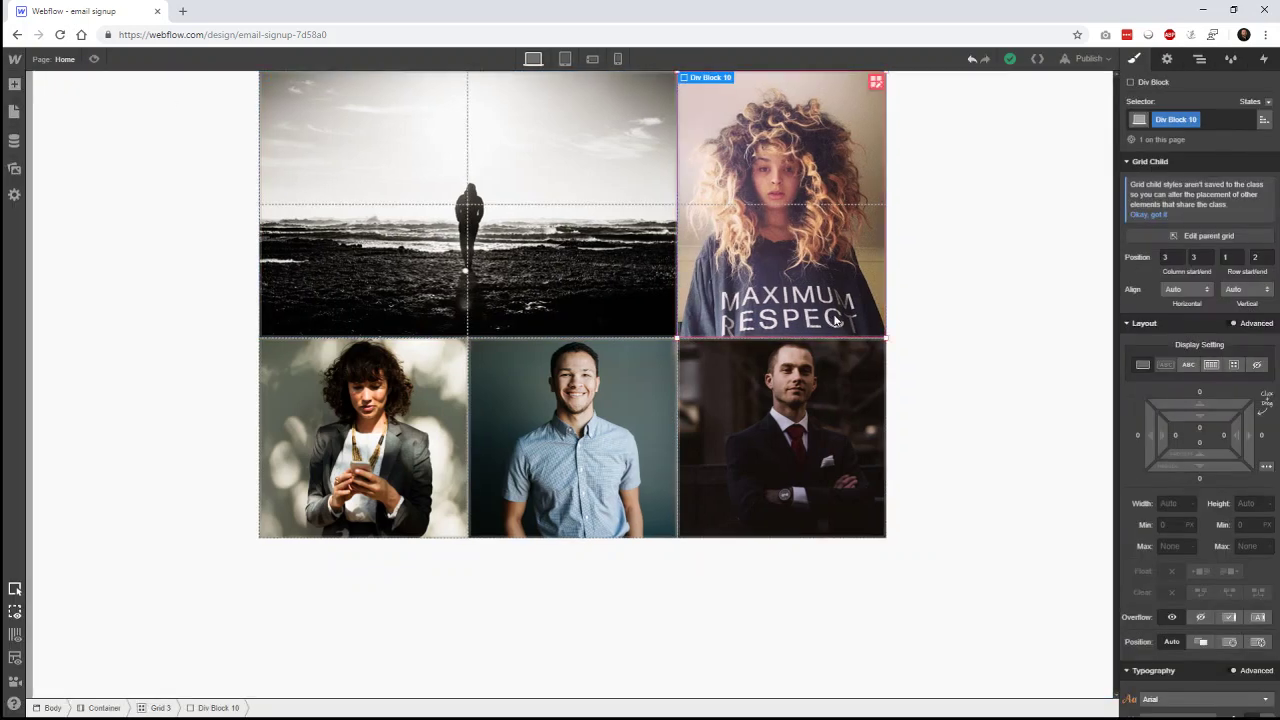
click(876, 84)
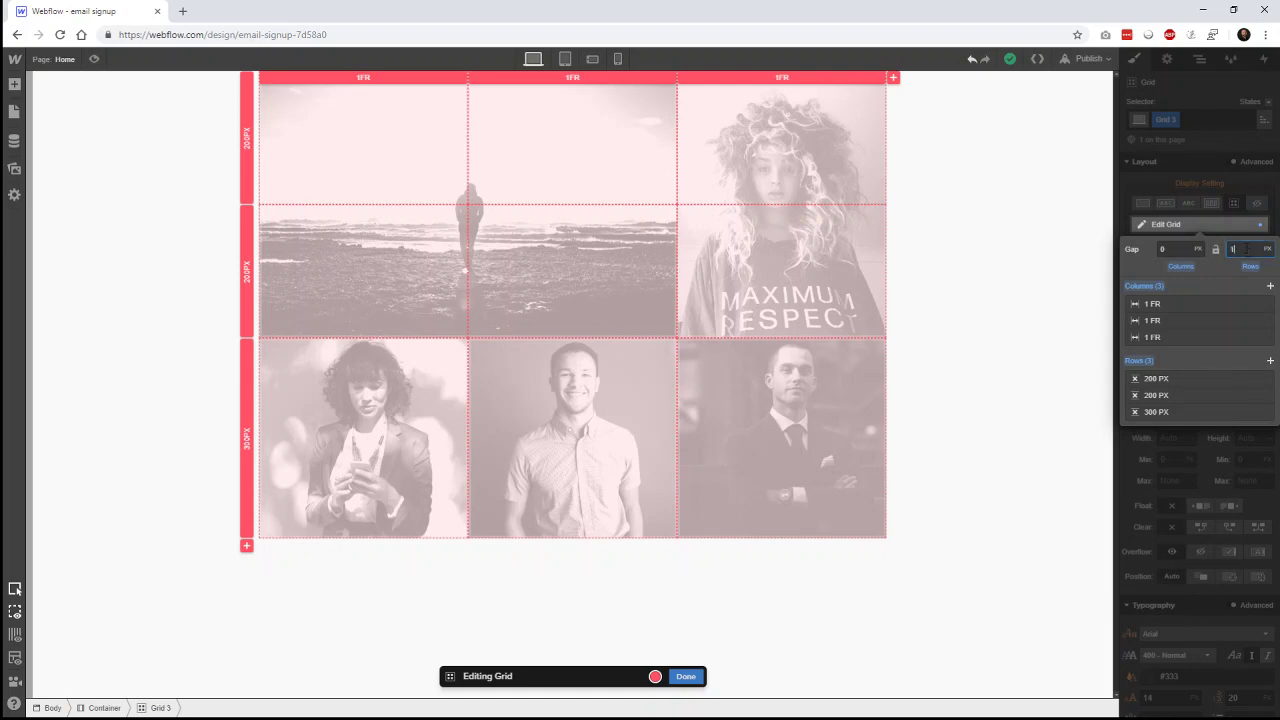
key(Return)
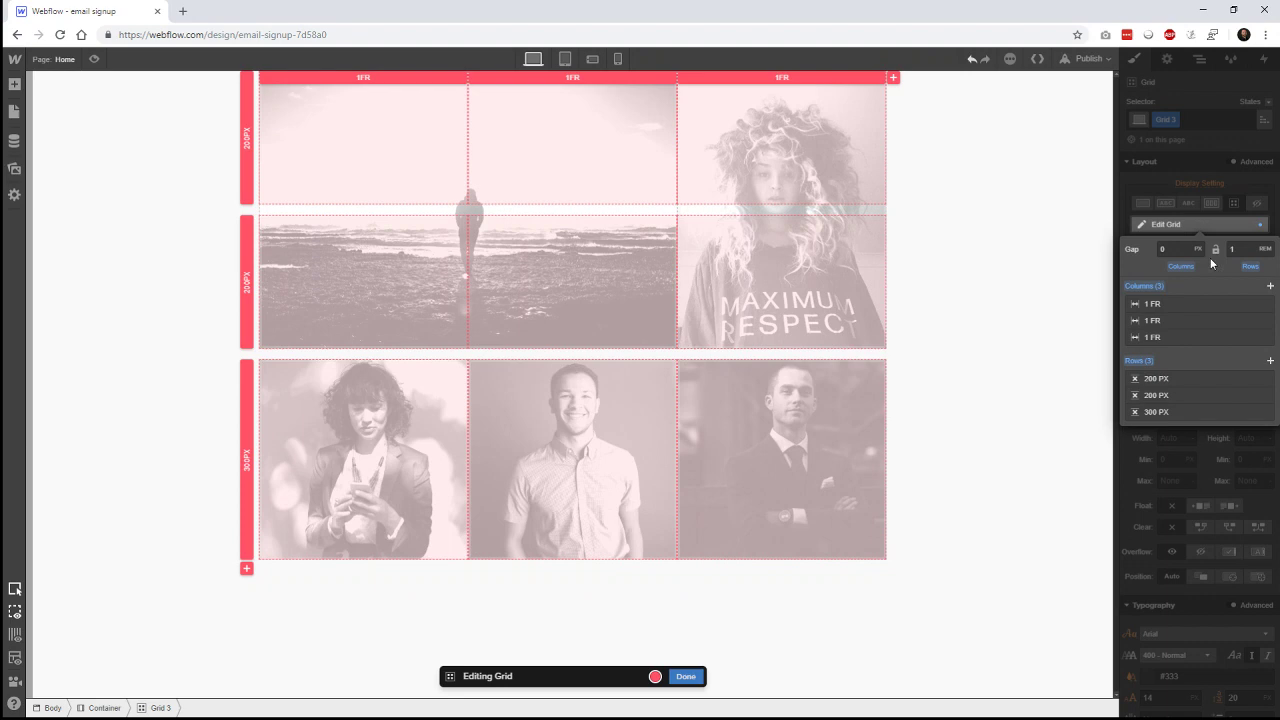
click(1018, 352)
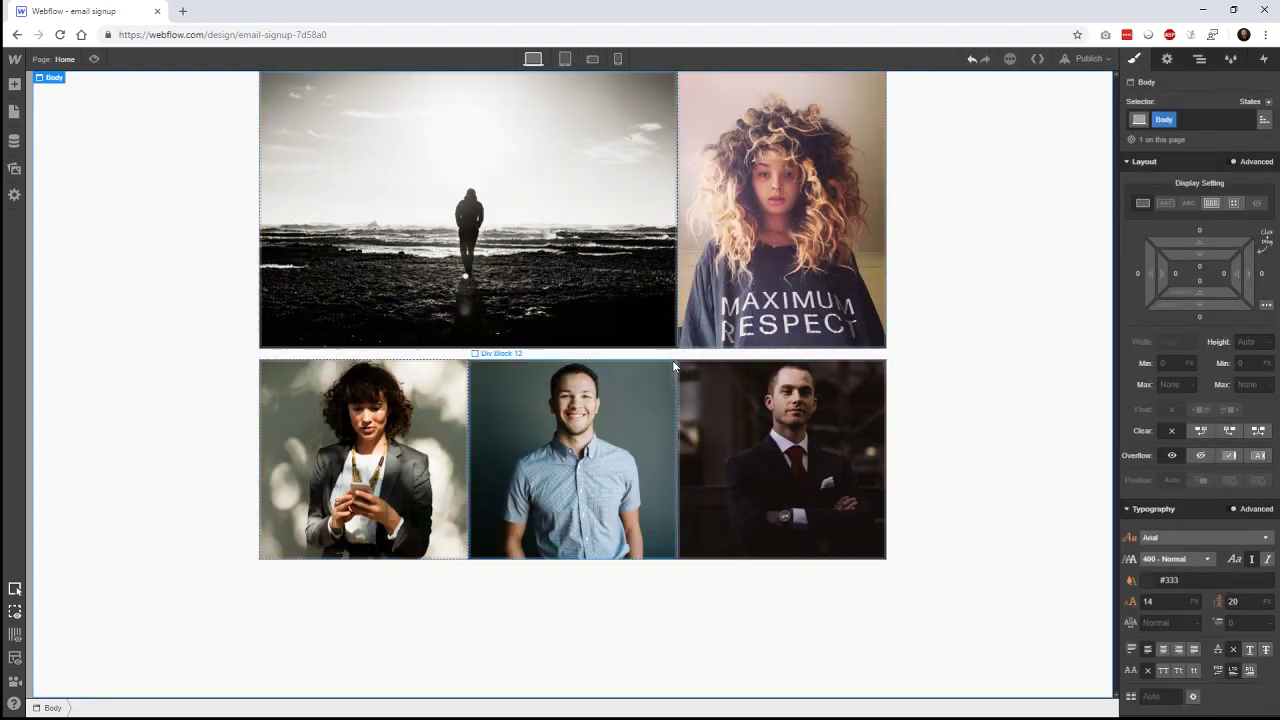
click(94, 58)
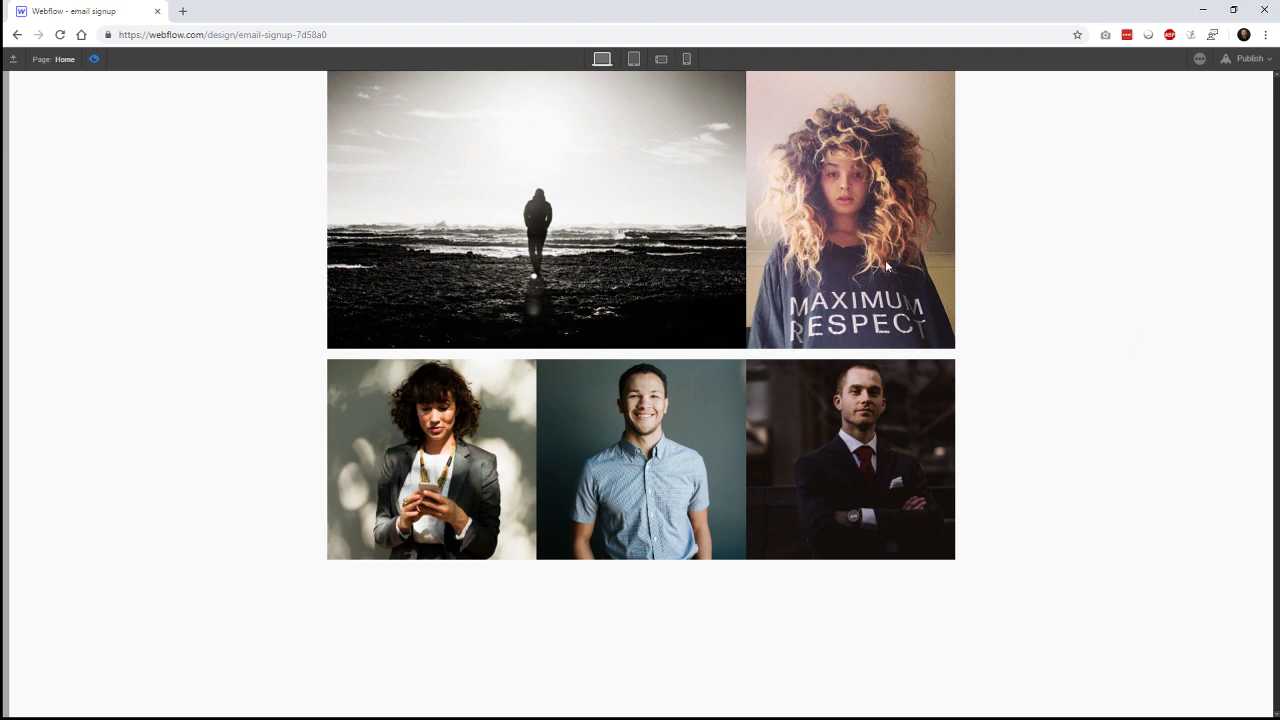
click(94, 58)
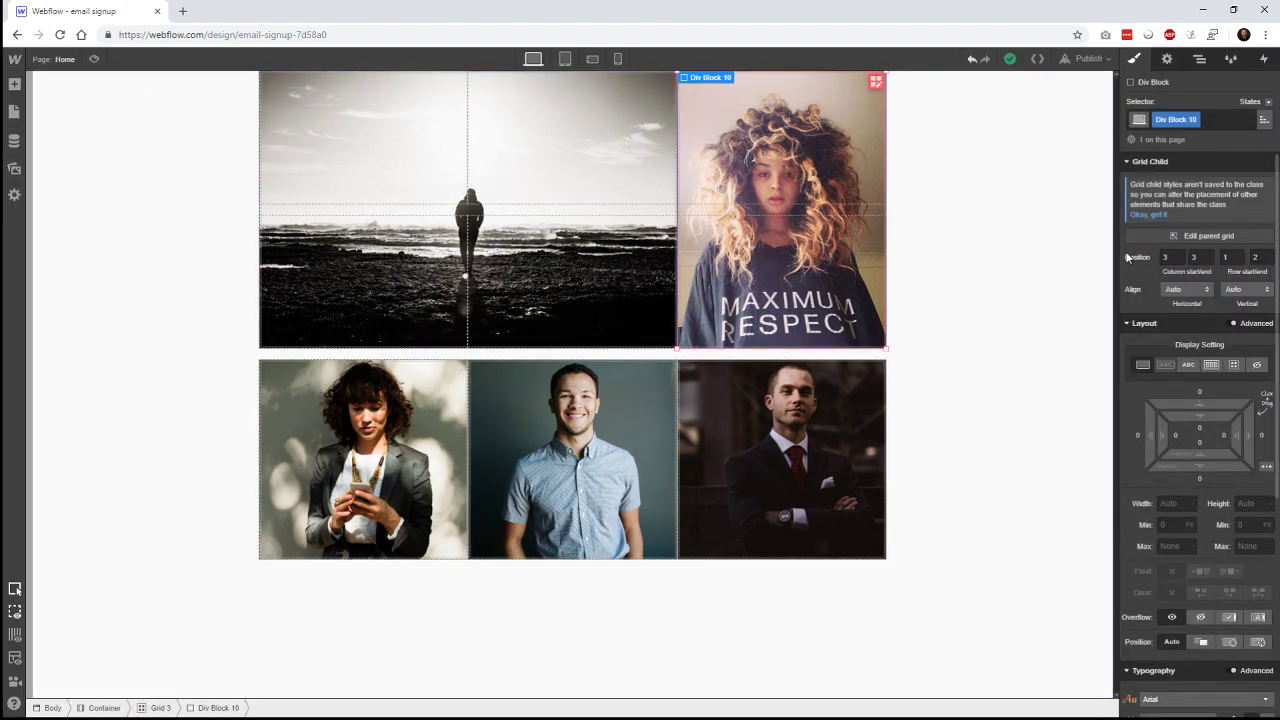
- Apply a 1 rem column gap to the gallery grid
click(1208, 240)
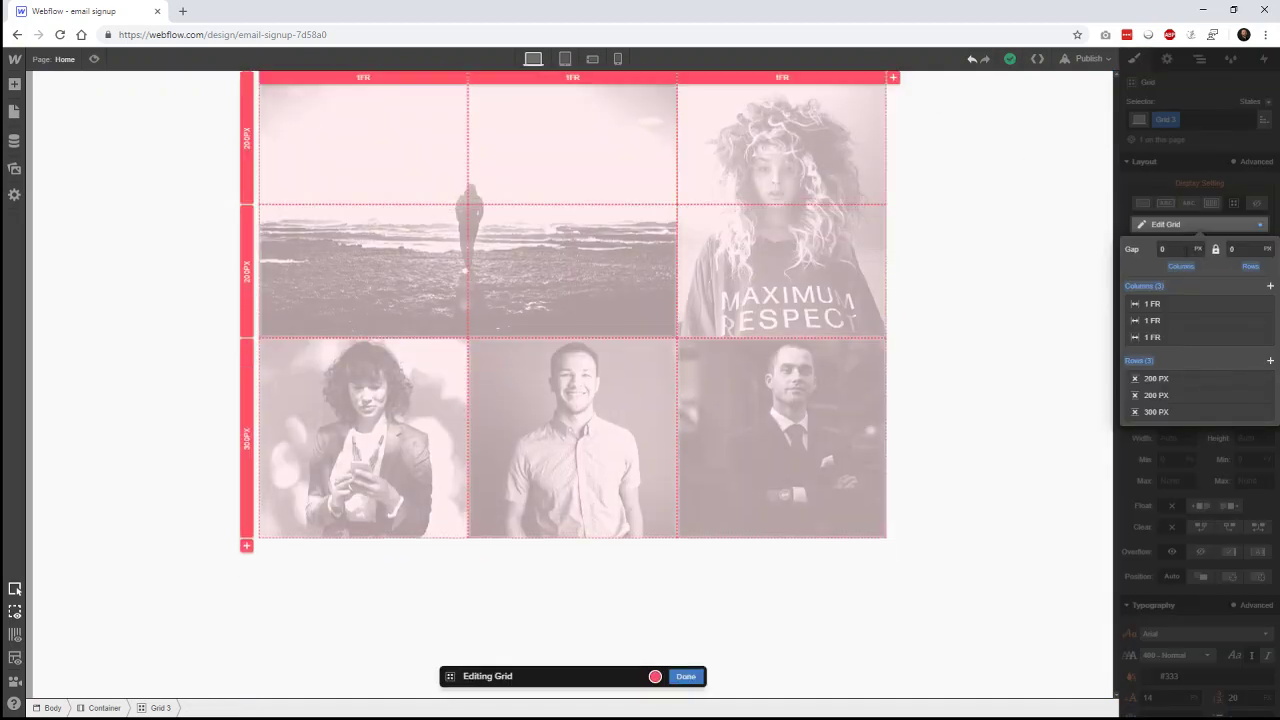
click(1185, 248)
text(1rem)
key(Return)
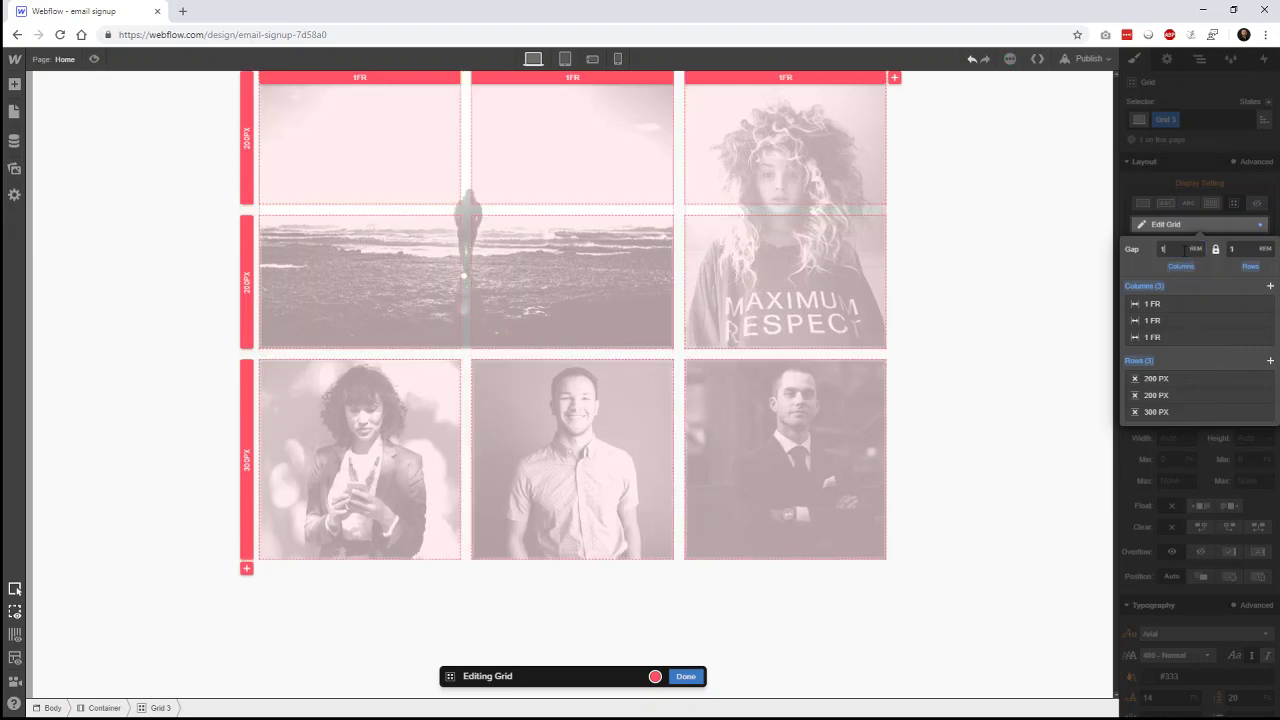
click(1048, 322)
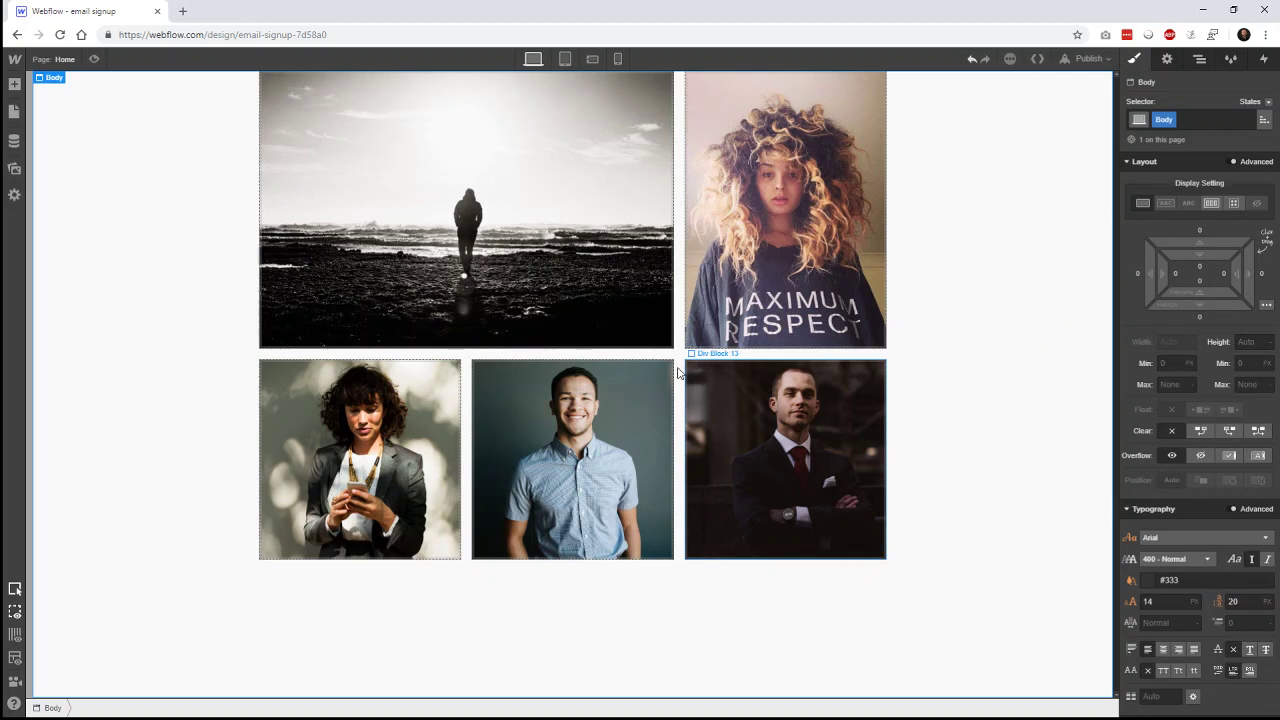
- Reopen the gallery grid's editing to adjust the column gap value
click(850, 172)
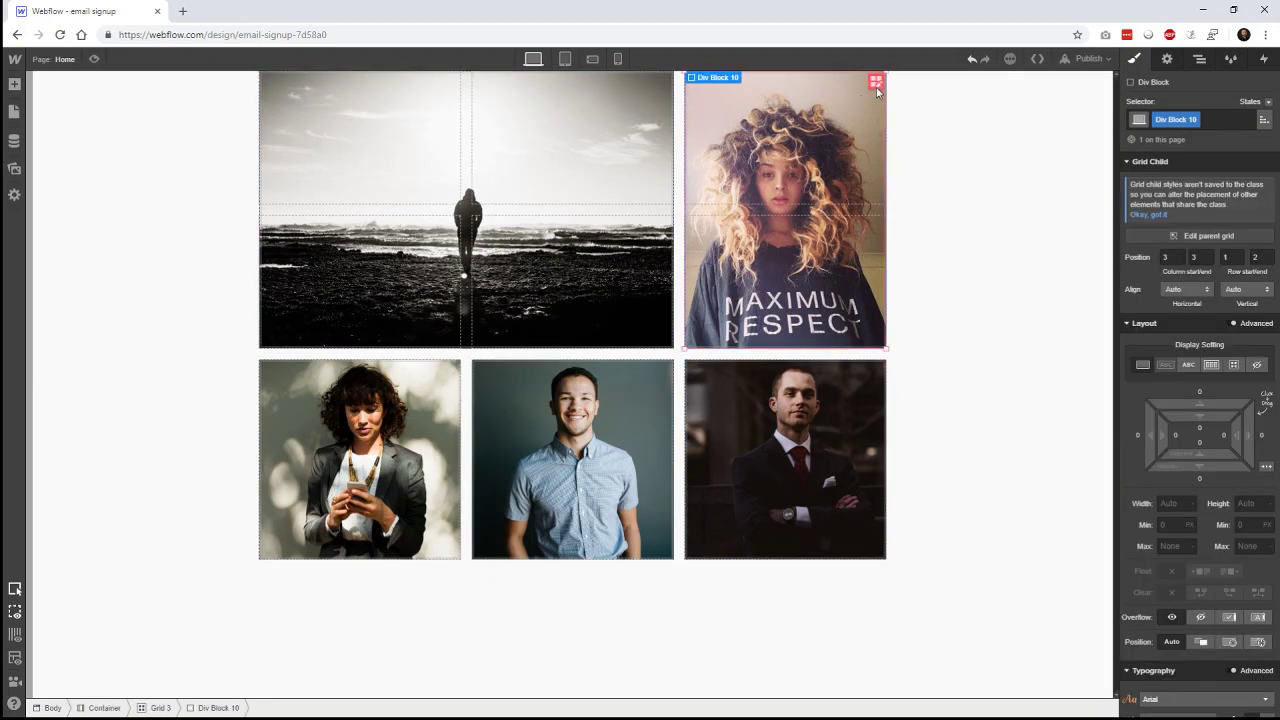
click(1144, 299)
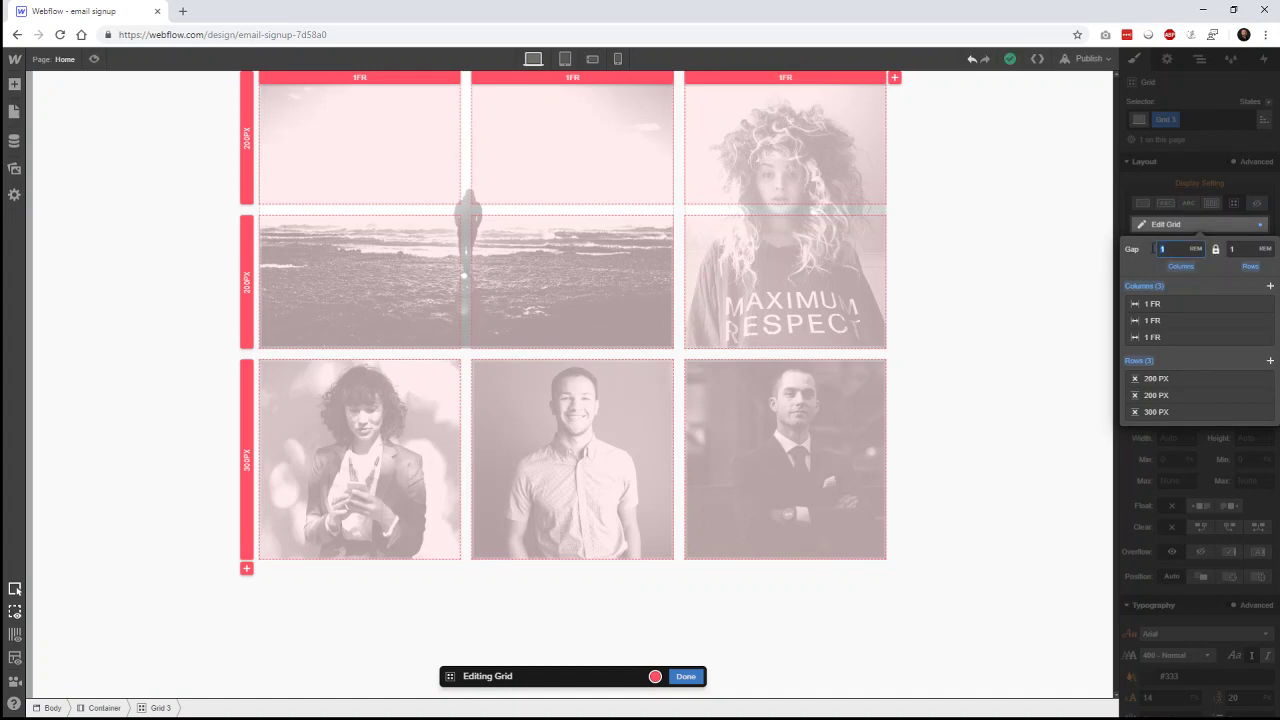
key(z)
key(s)
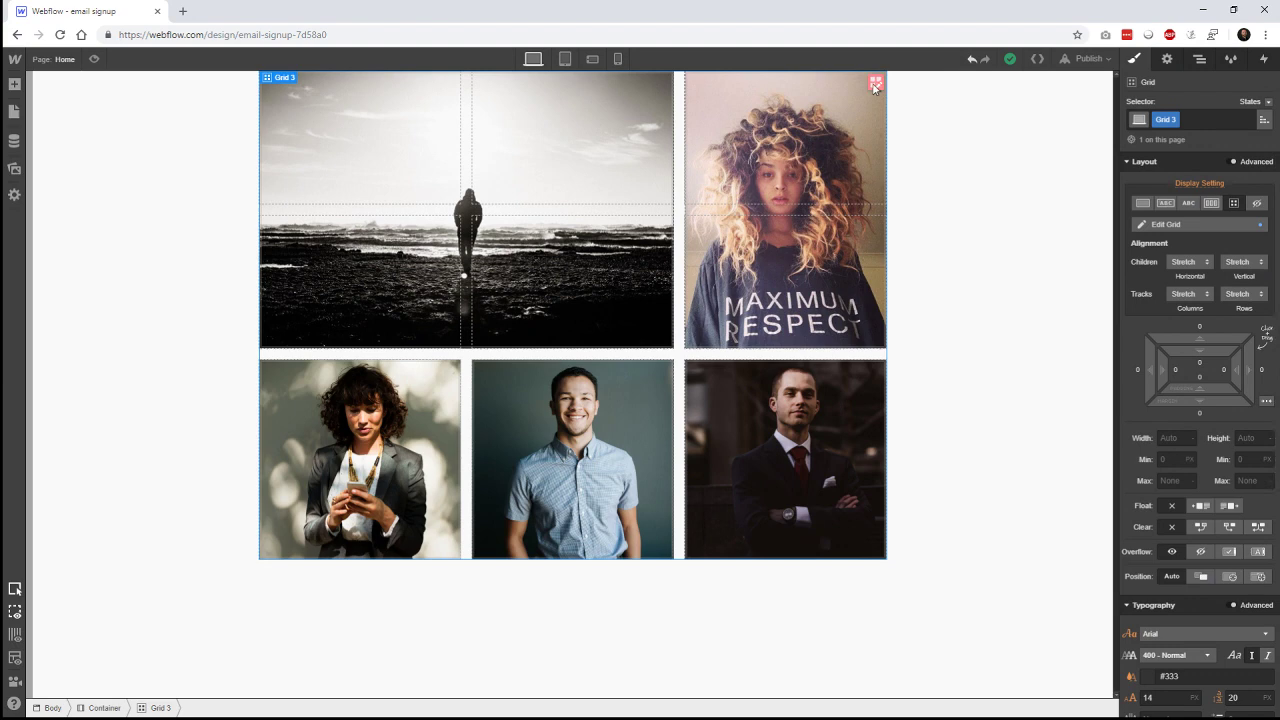
click(1195, 224)
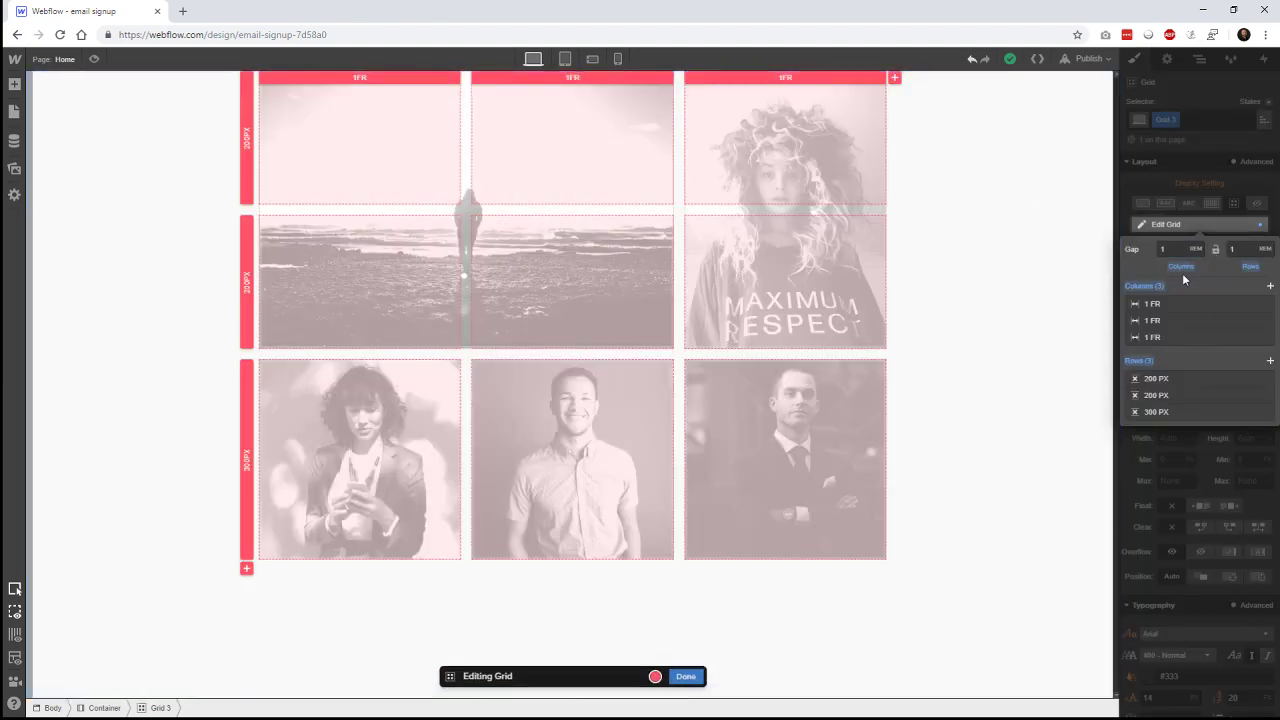
click(1170, 248)
- Exit grid editing, preview the gapped photo gallery, then return to the Designer
click(995, 321)
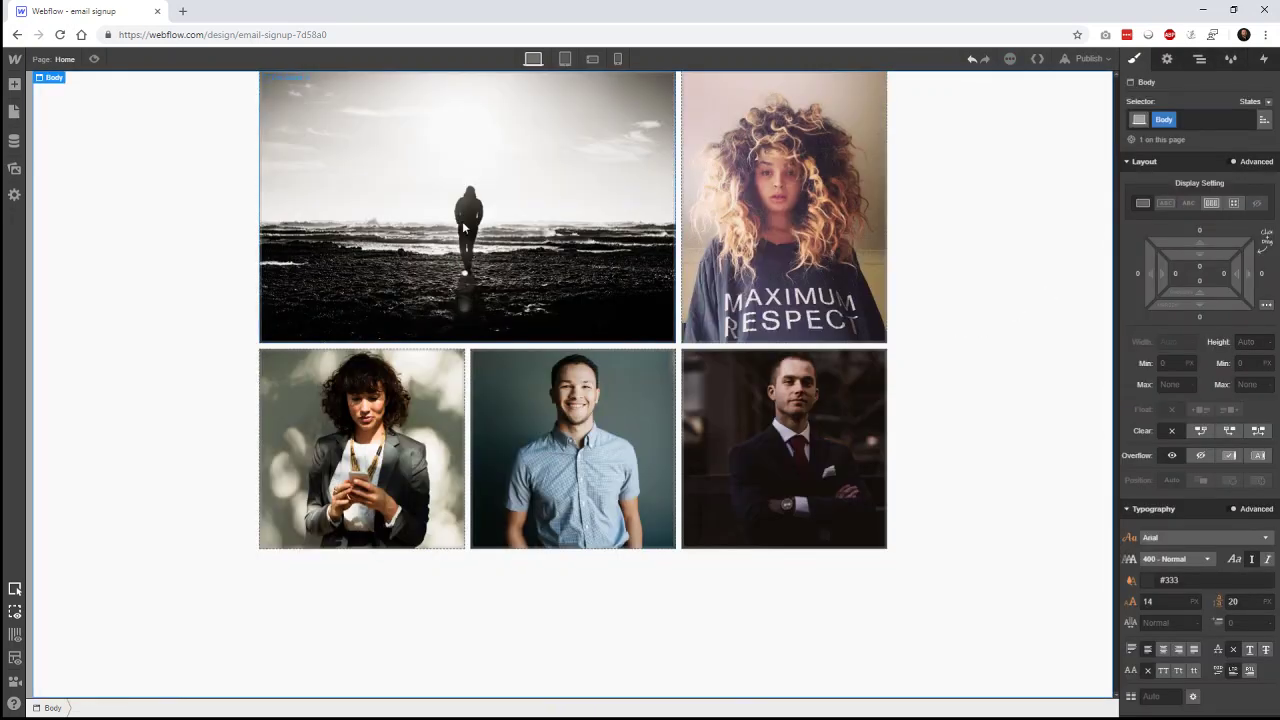
click(94, 59)
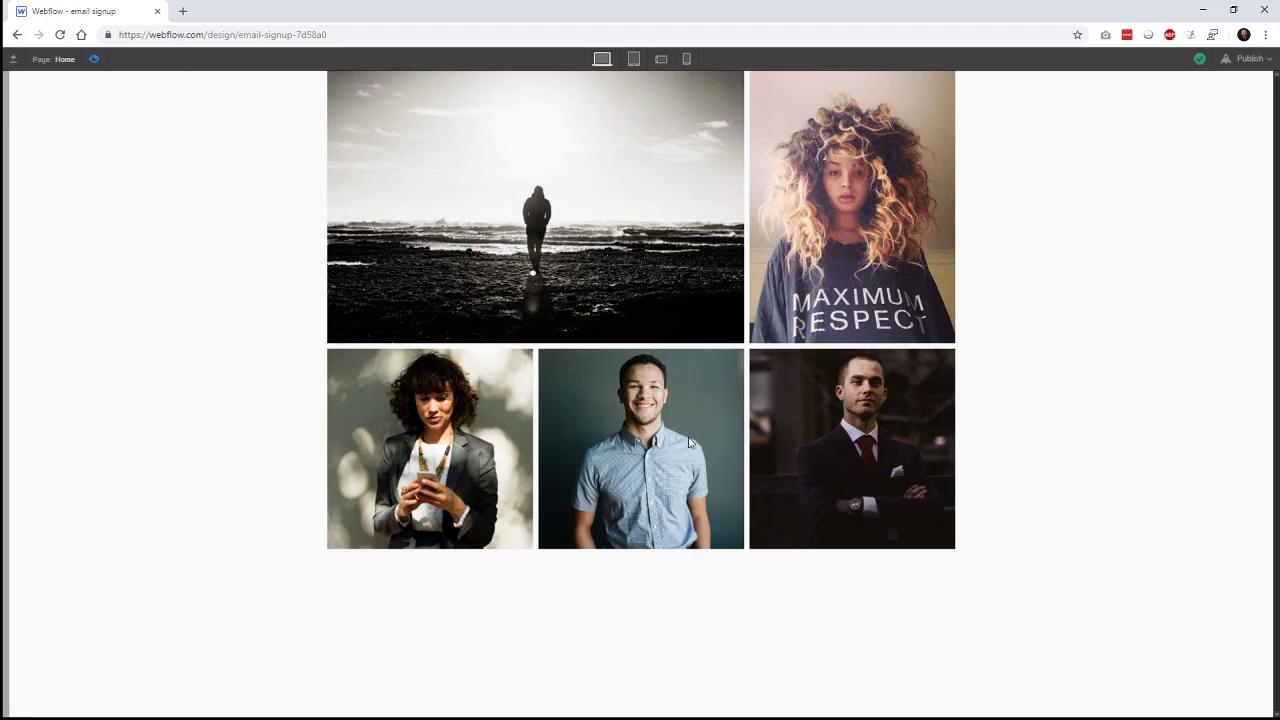
click(94, 61)
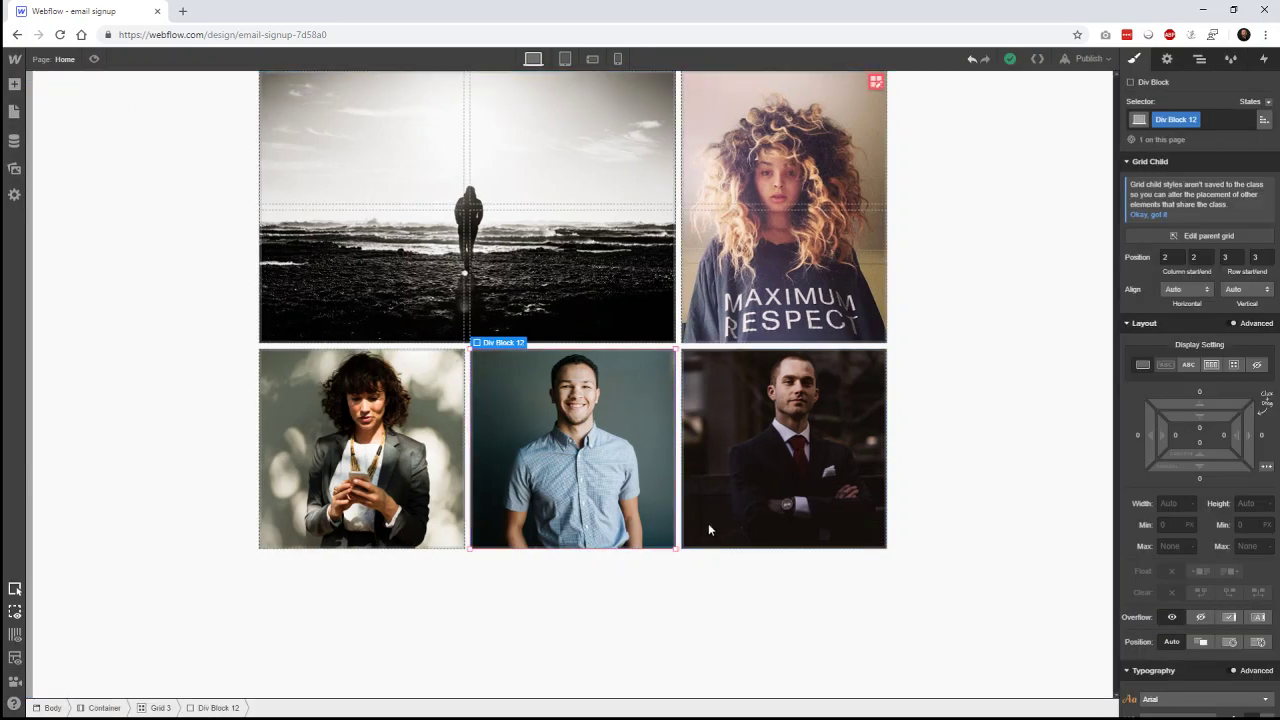
- Stretch the smiling-man photo into the next column and extend the suit photo up one cell
drag(676, 548, 968, 563)
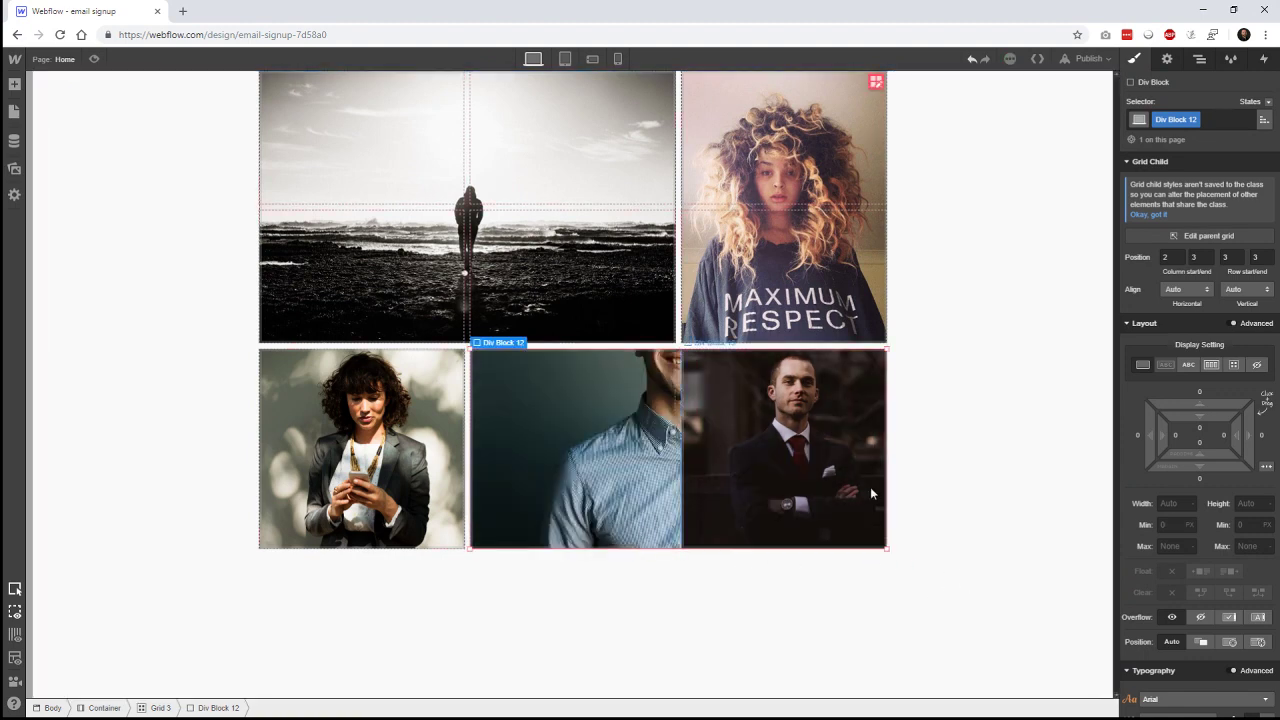
click(966, 612)
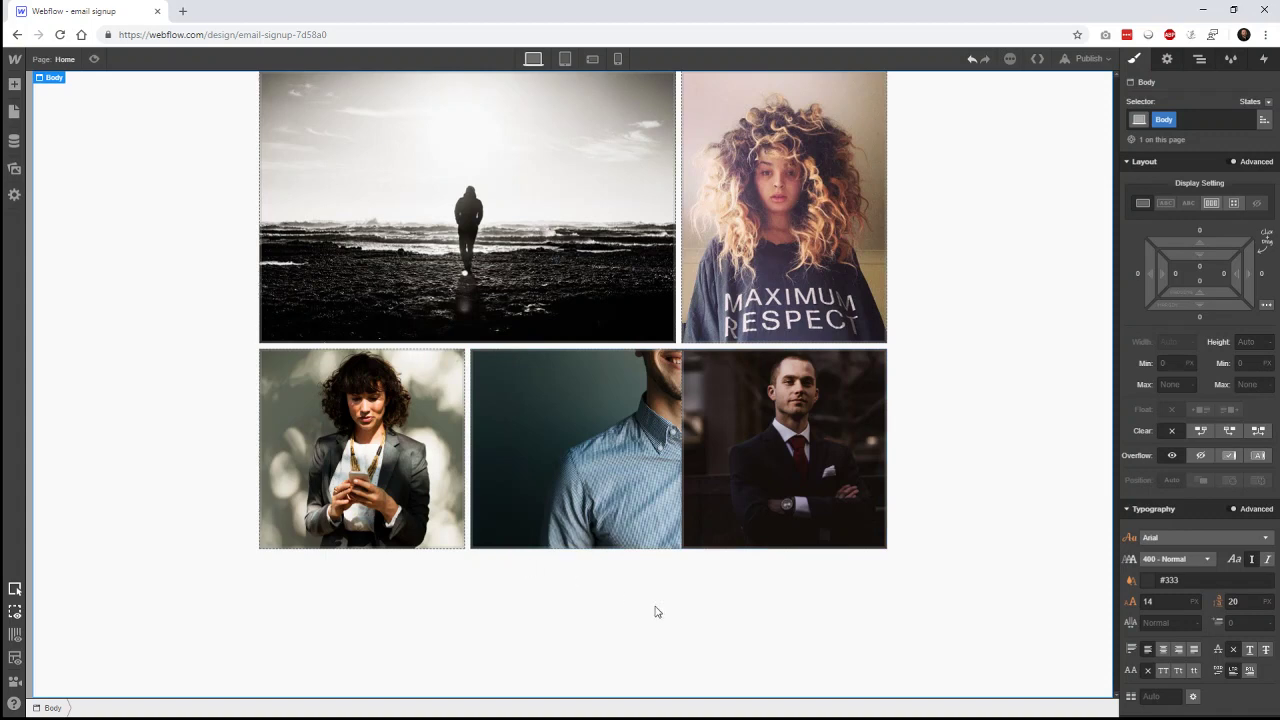
click(736, 495)
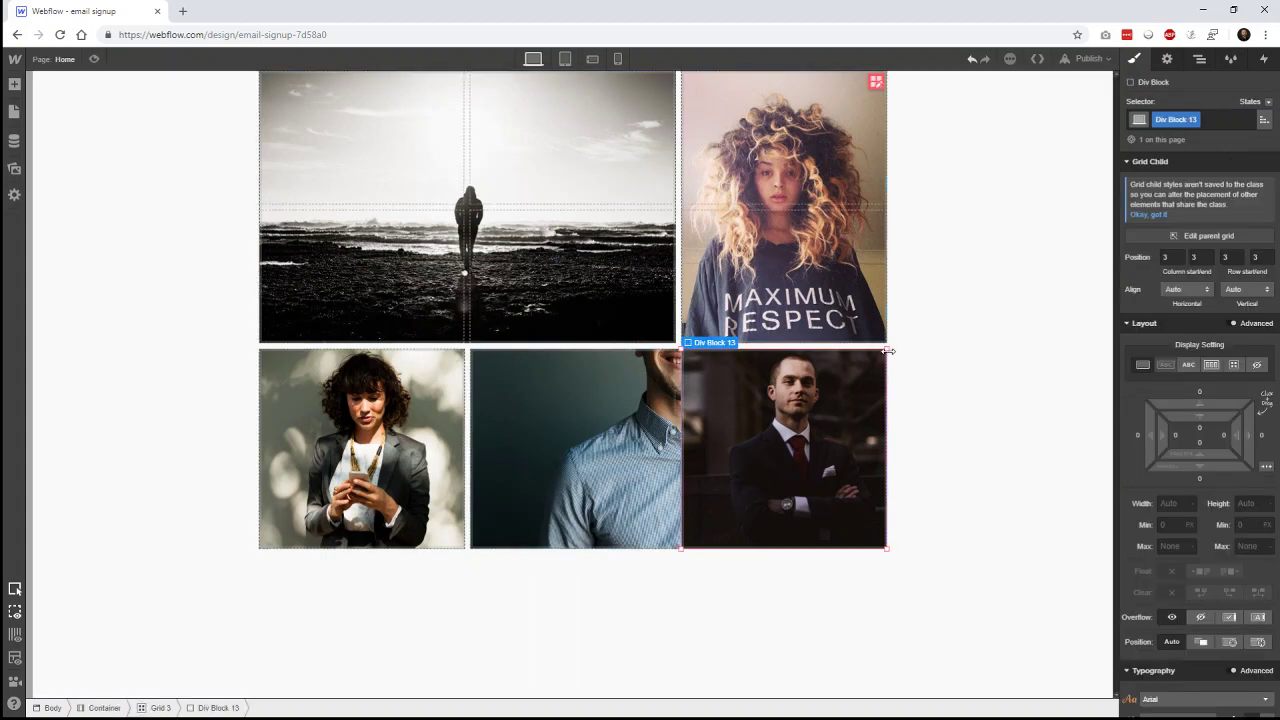
drag(888, 351, 1000, 383)
click(998, 400)
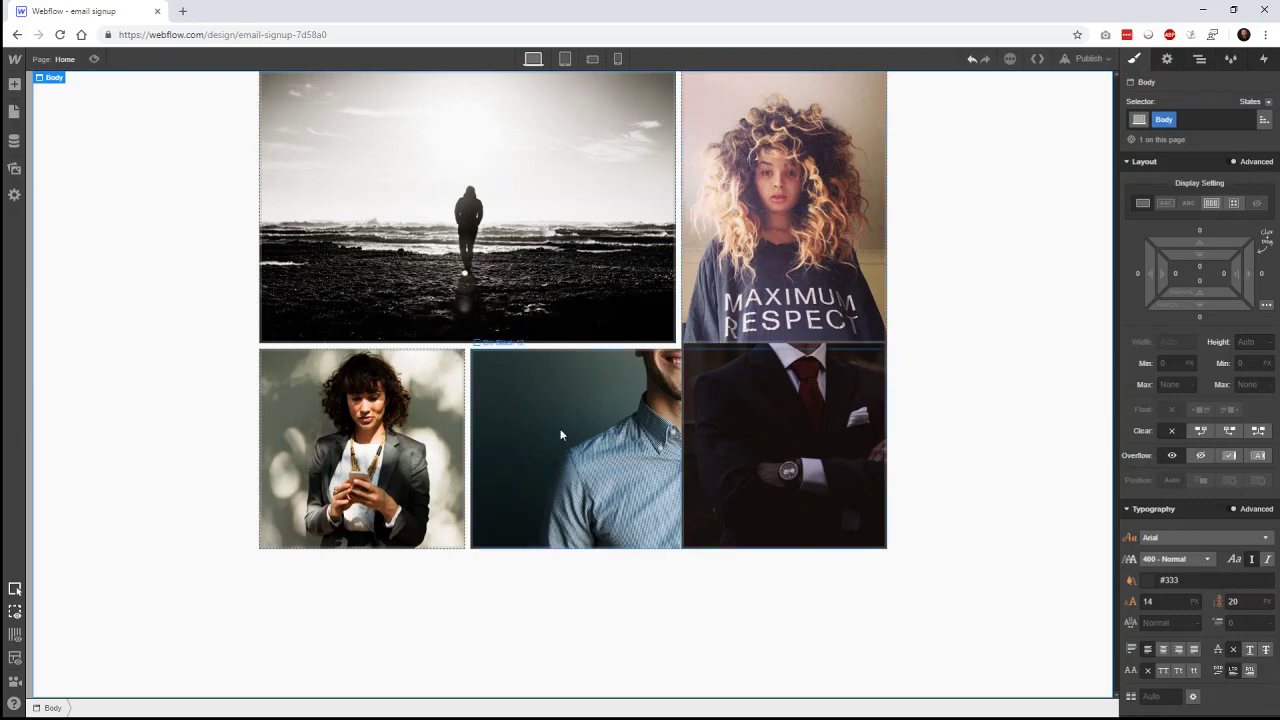
- Shrink the top-left beach photo so it spans only the left column
click(650, 337)
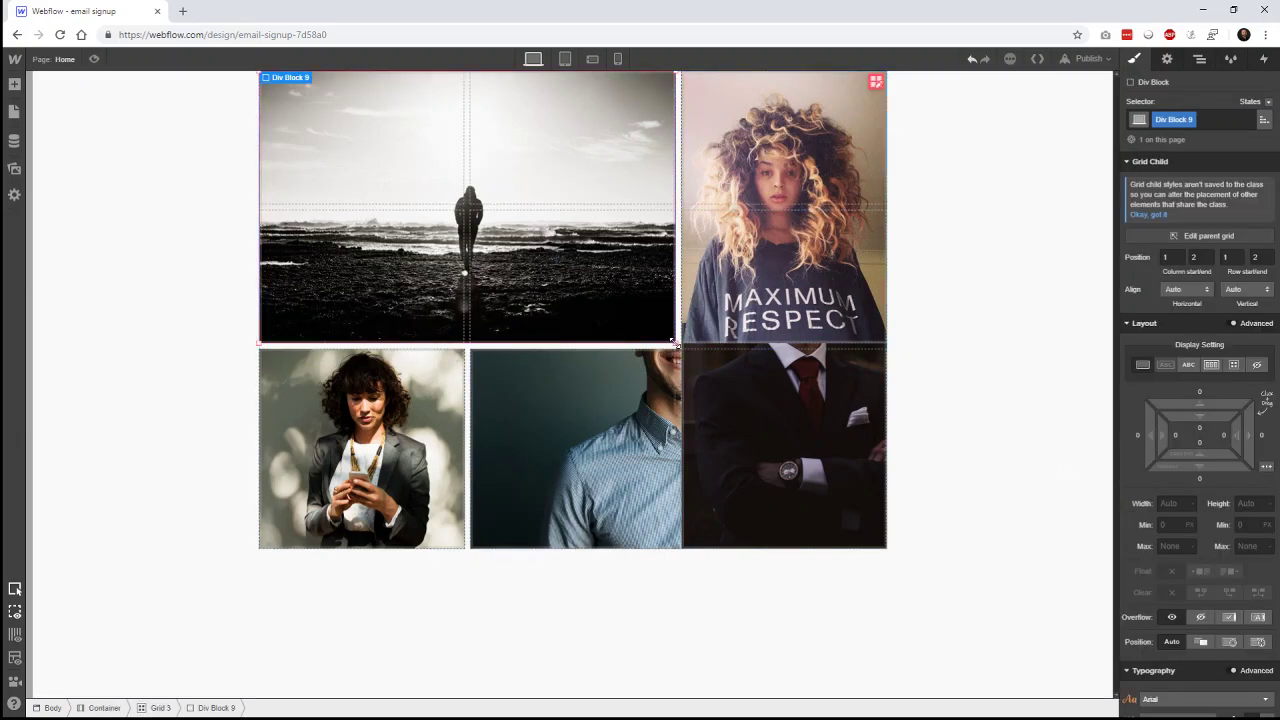
drag(678, 345, 466, 341)
click(990, 349)
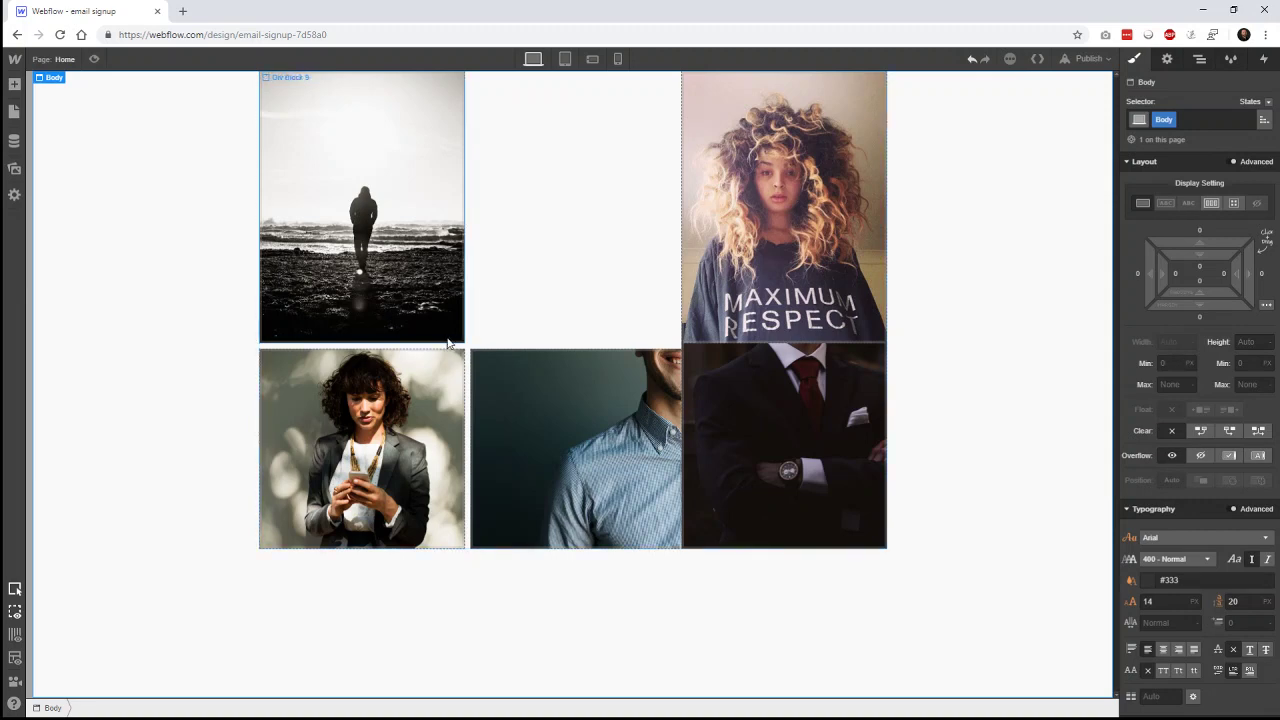
- Move the smiling-man photo up one row and narrow it to the middle column
click(614, 410)
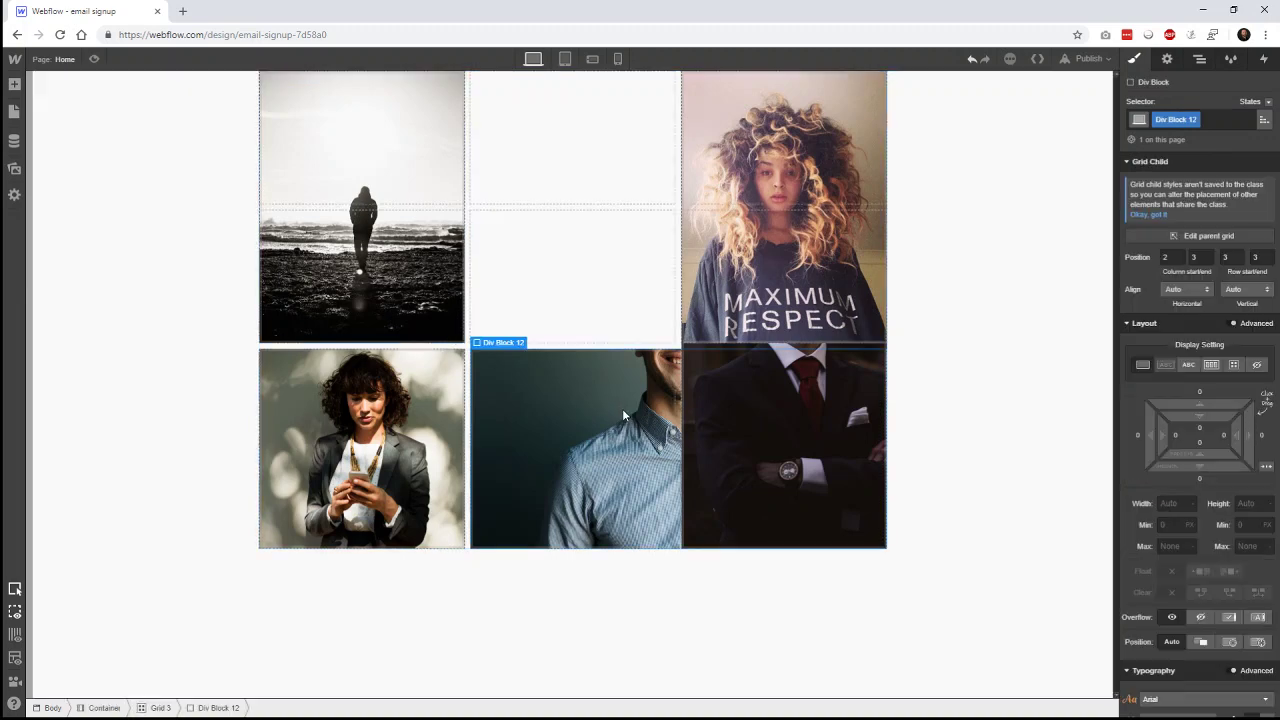
drag(483, 362, 620, 392)
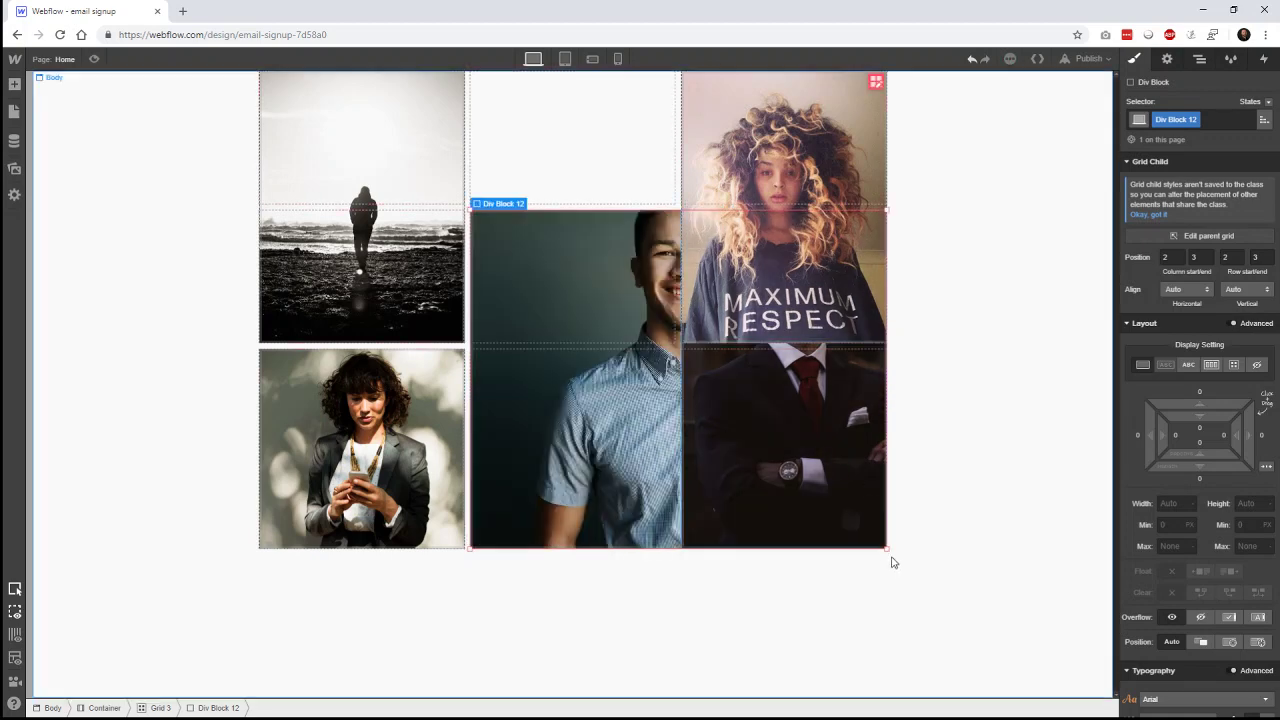
drag(886, 546, 672, 555)
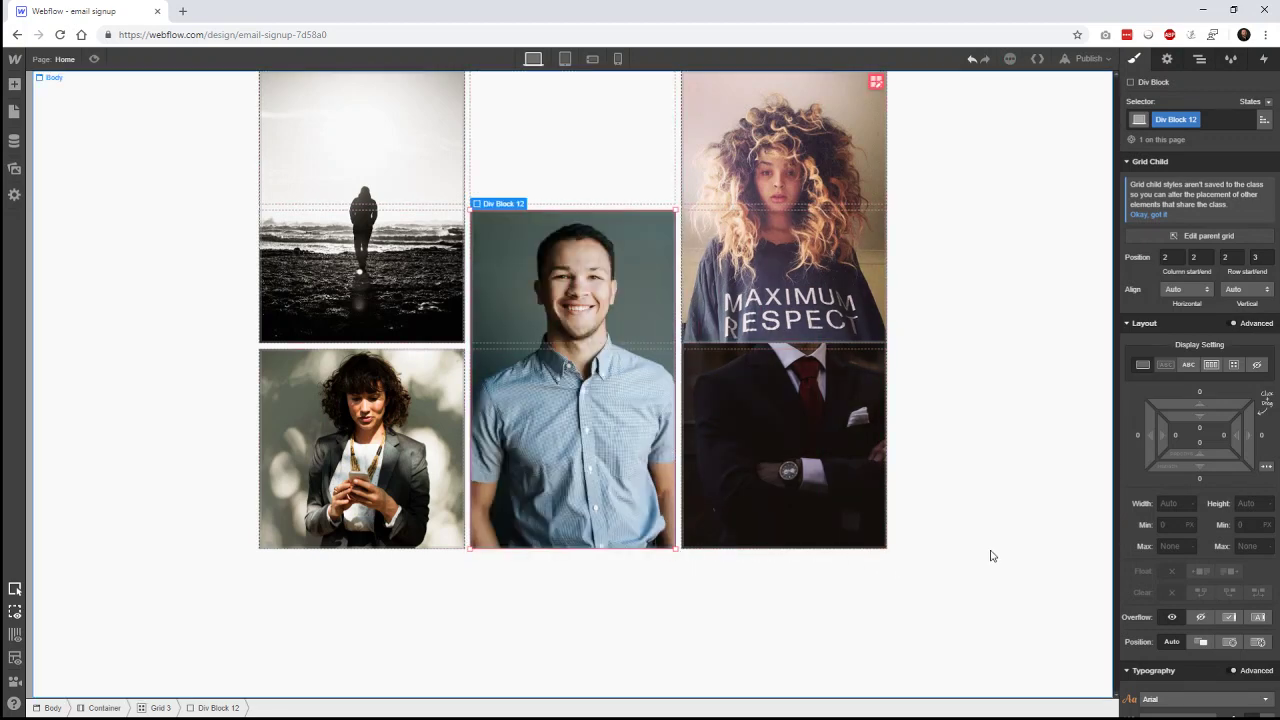
click(994, 584)
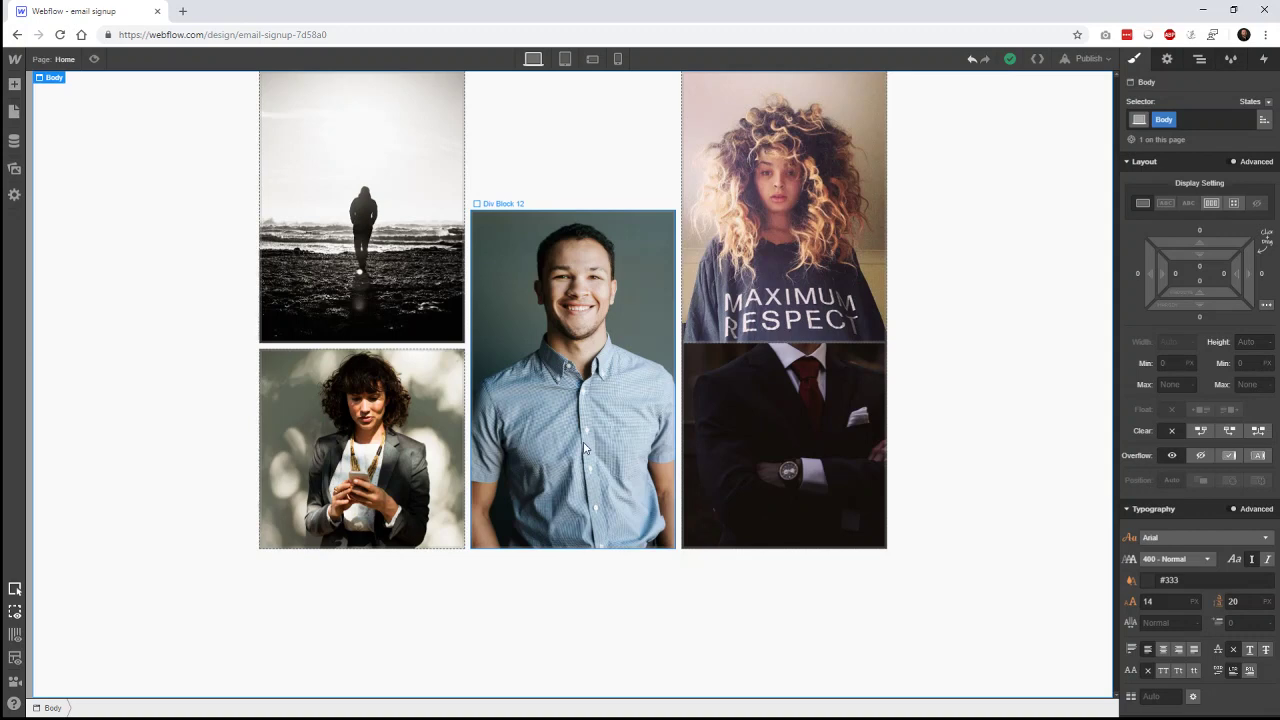
- Widen the curly-haired portrait across the middle and right columns at the top
click(765, 271)
drag(676, 74, 507, 84)
click(979, 316)
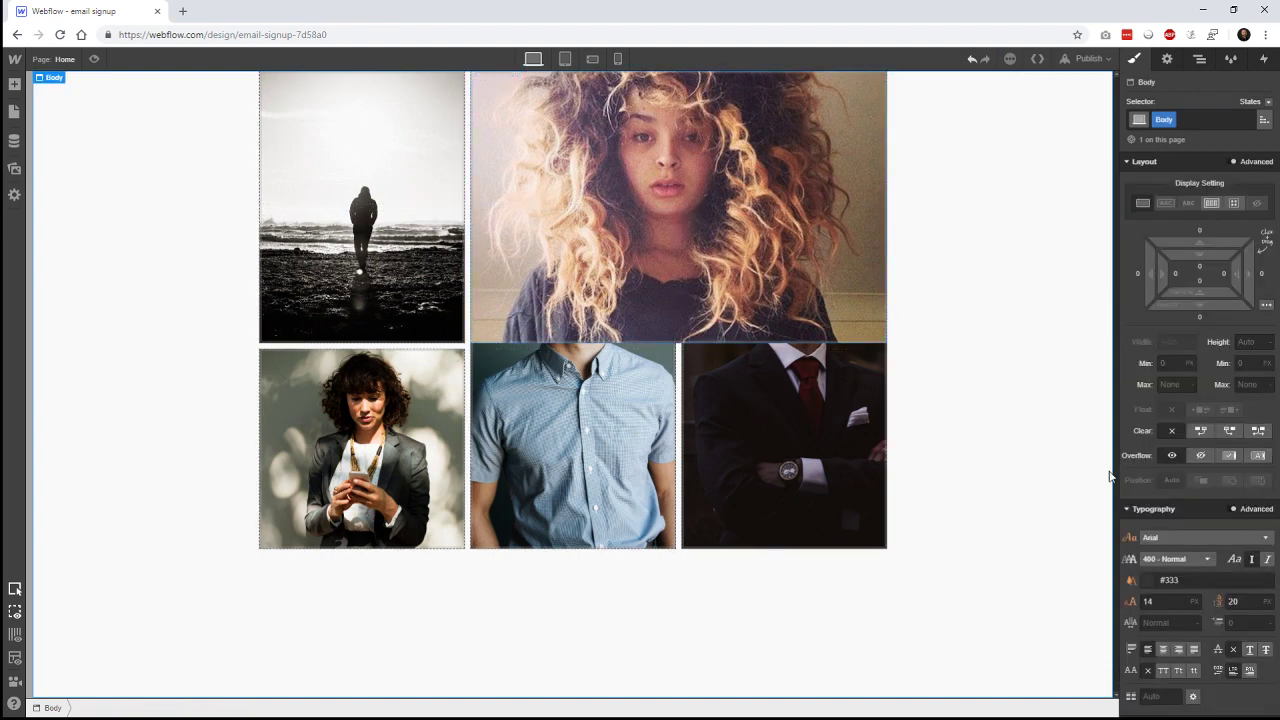
scroll(1176, 607, down, 2)
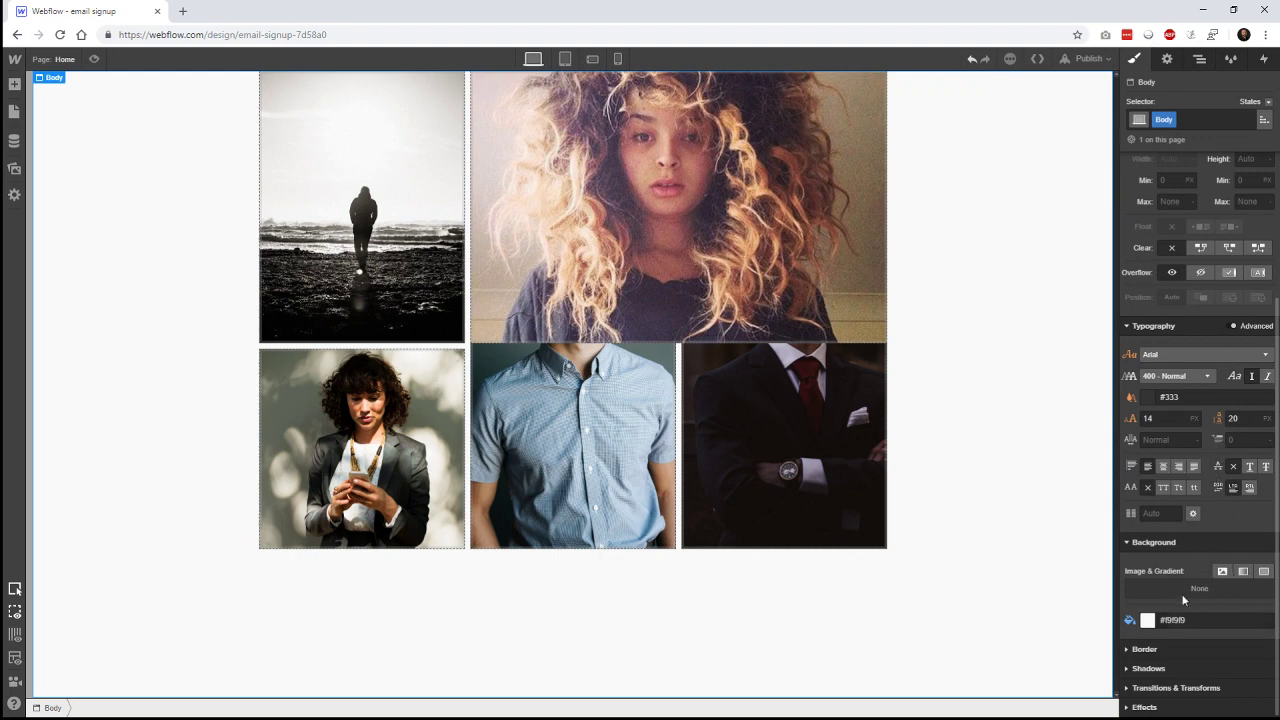
click(642, 172)
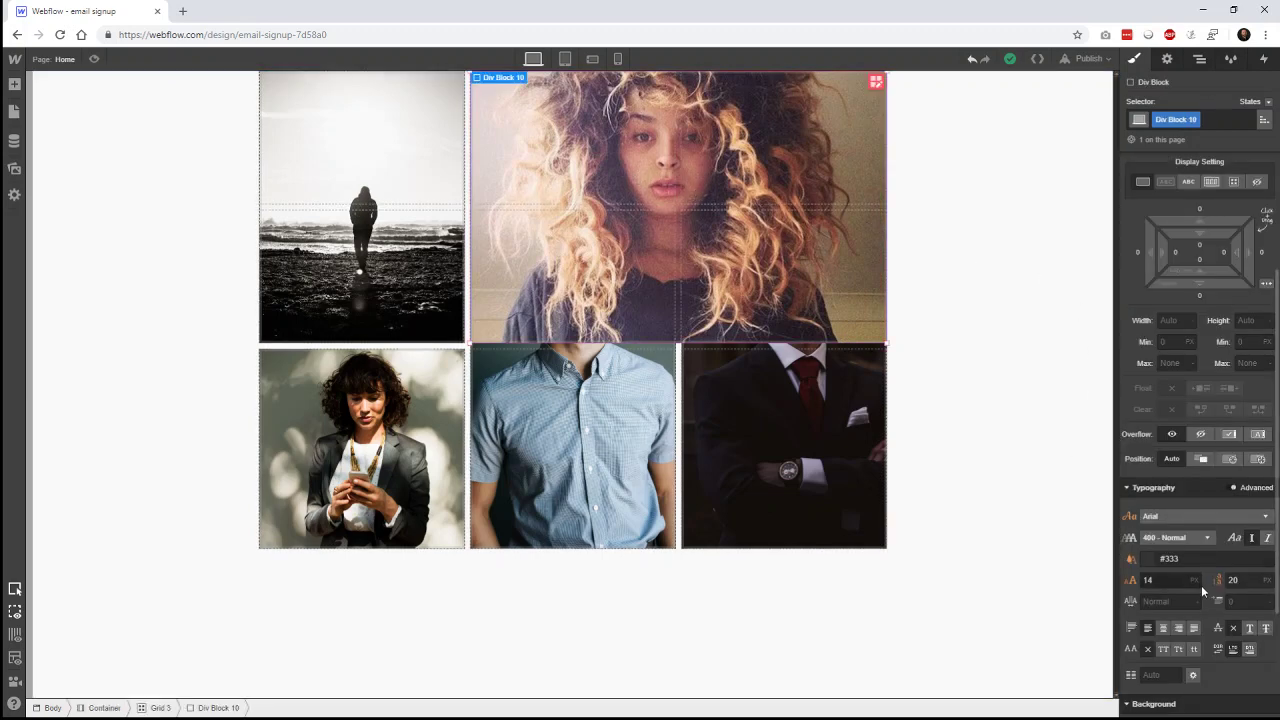
scroll(1221, 588, down, 2)
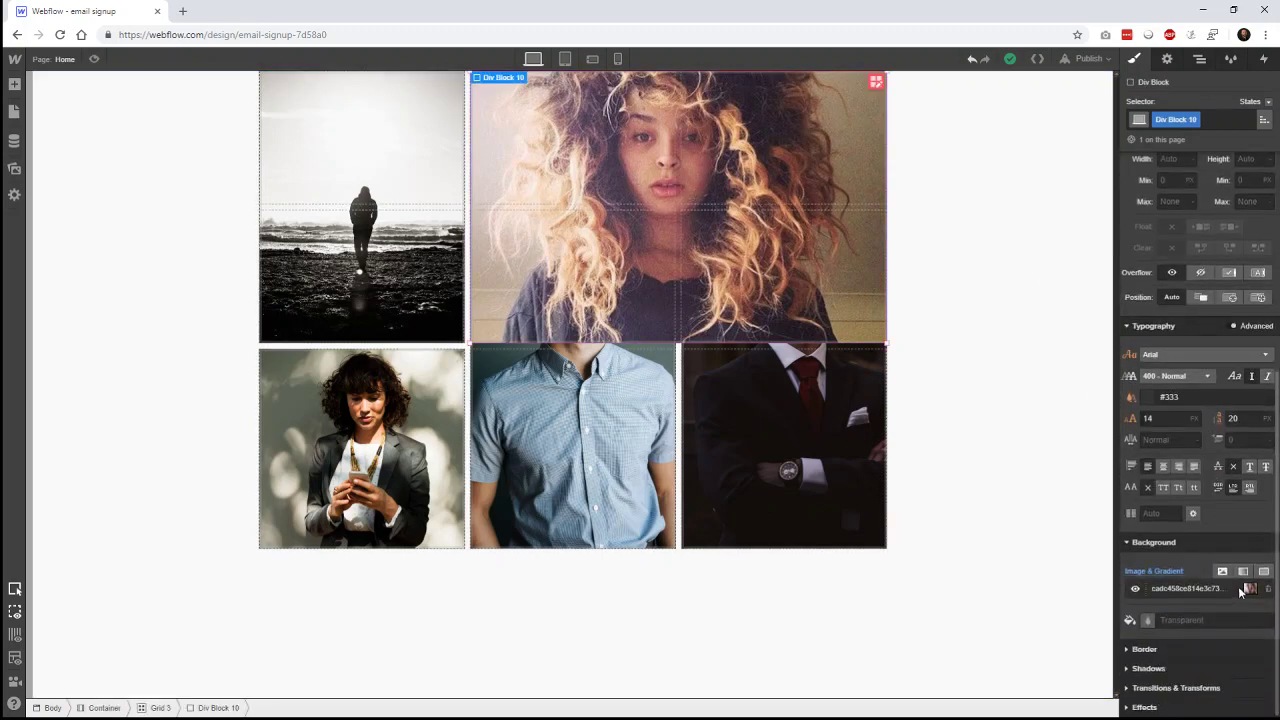
click(1227, 589)
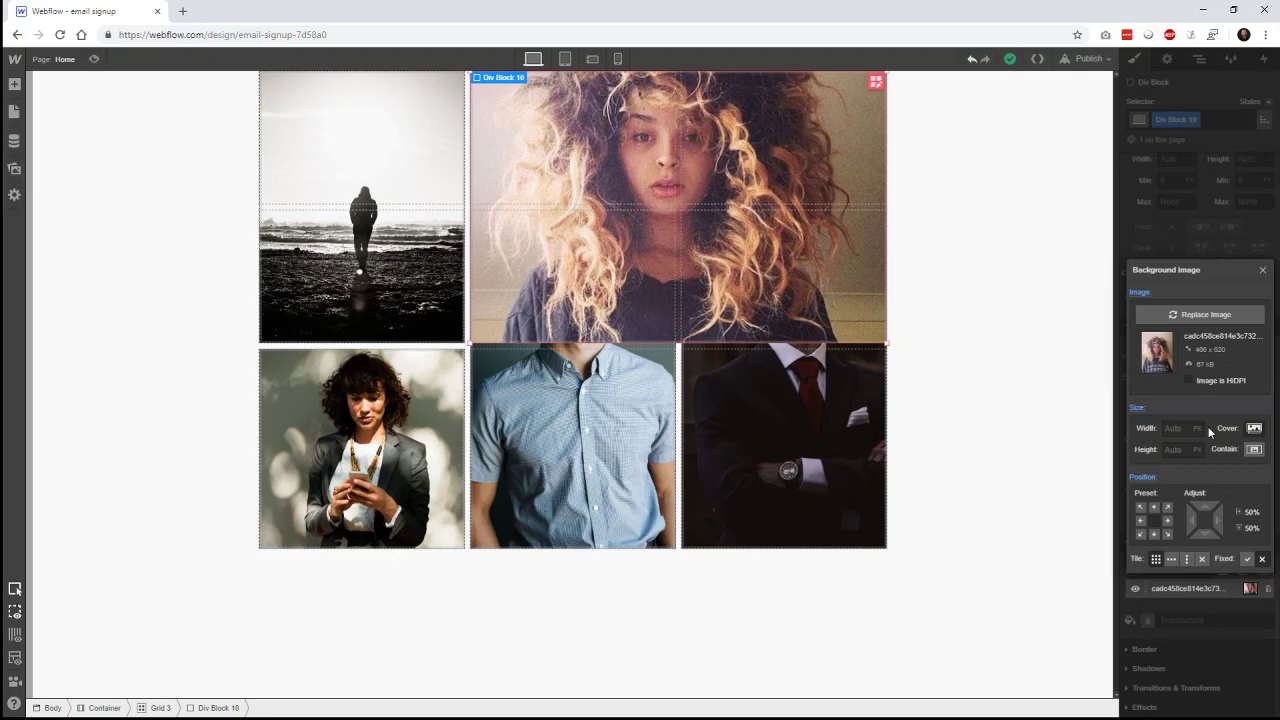
click(1154, 508)
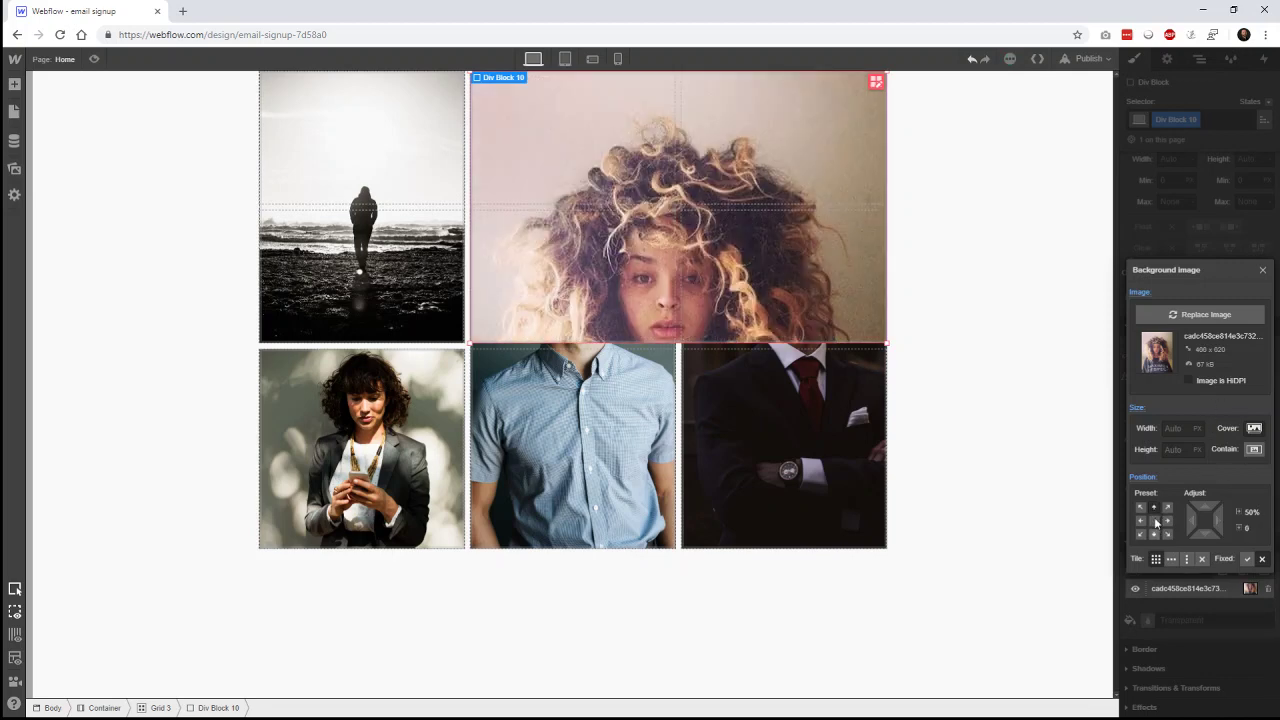
click(1154, 534)
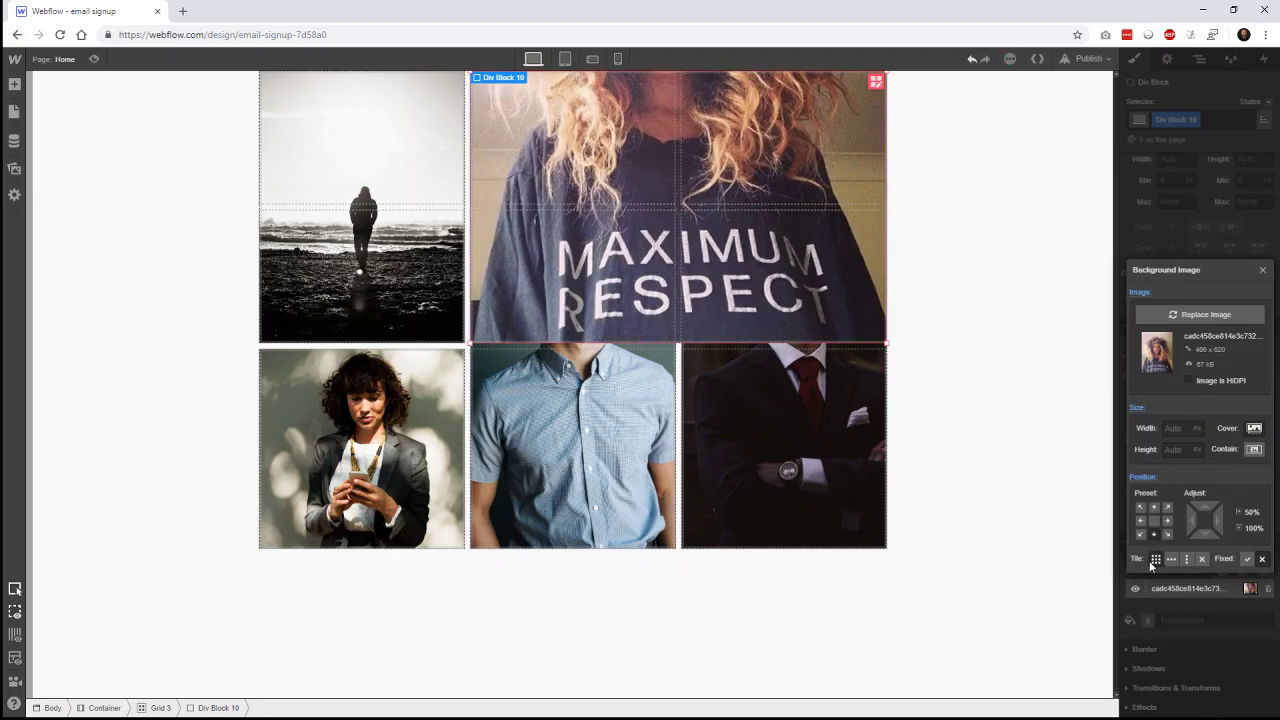
click(1167, 521)
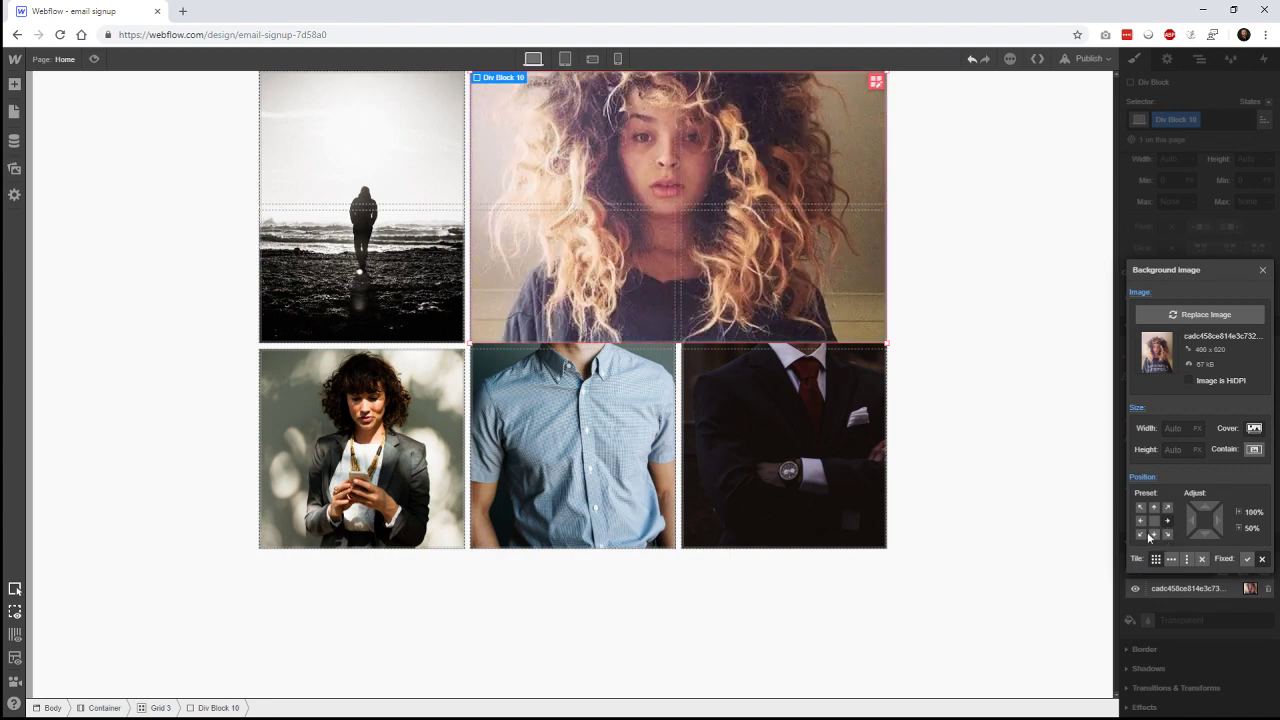
click(1141, 521)
click(1141, 508)
click(1154, 521)
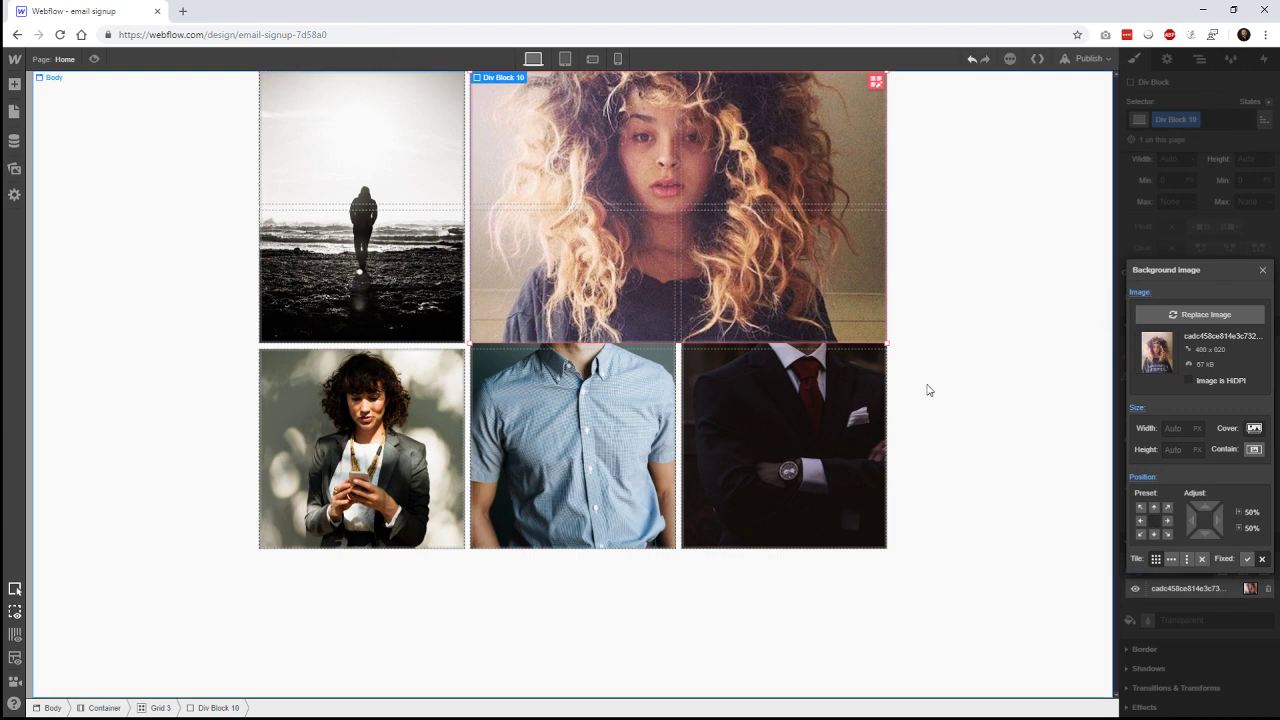
click(991, 293)
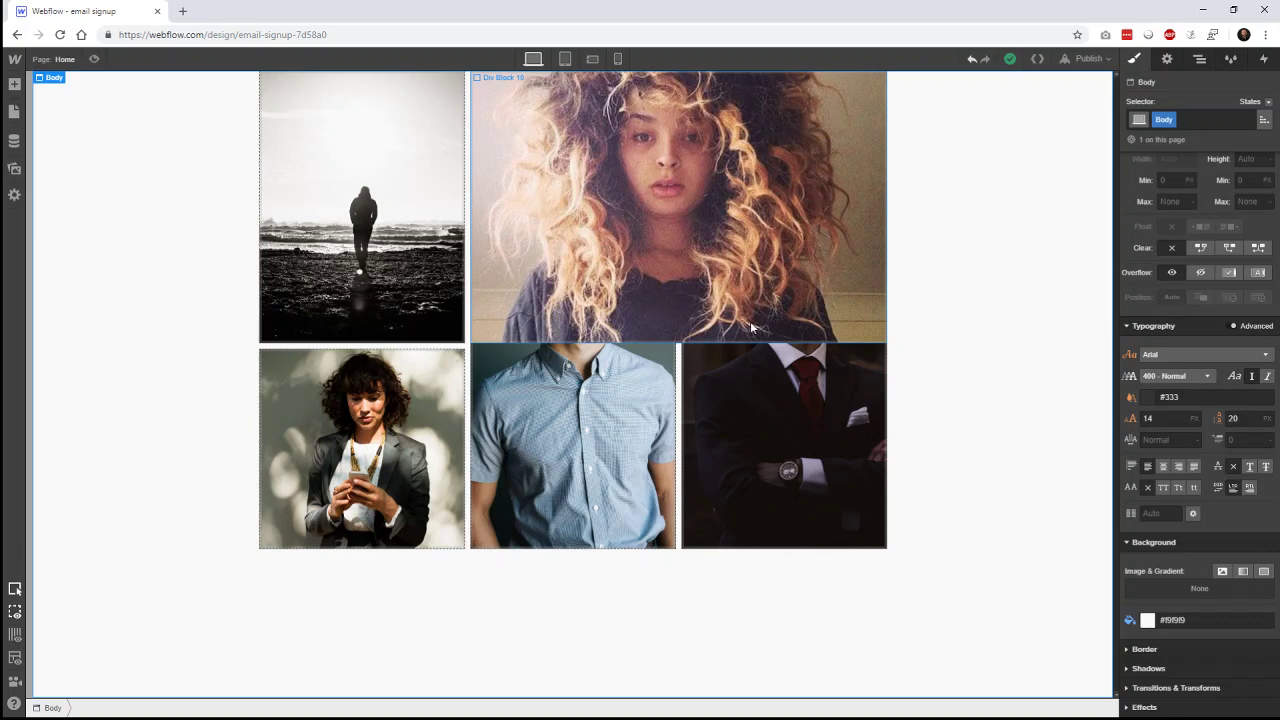
click(658, 267)
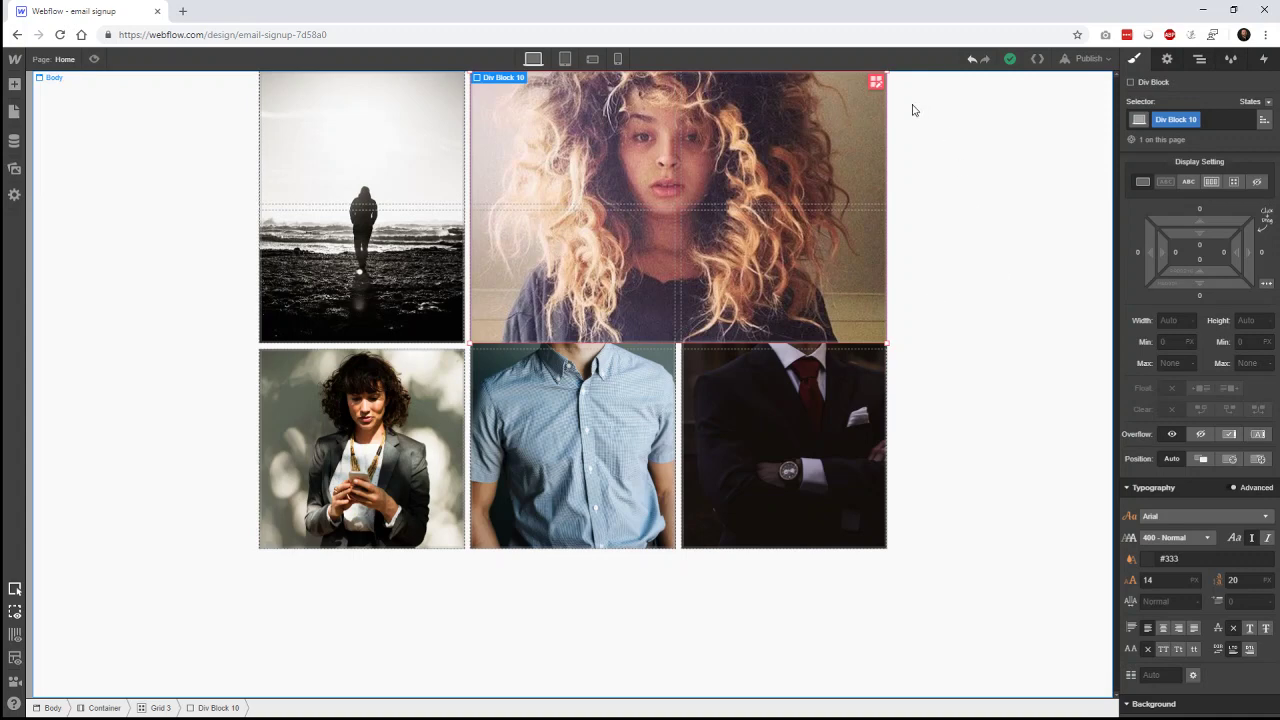
- Open Grid 3 in grid edit mode to view its 1FR columns, row heights and gaps
double_click(954, 192)
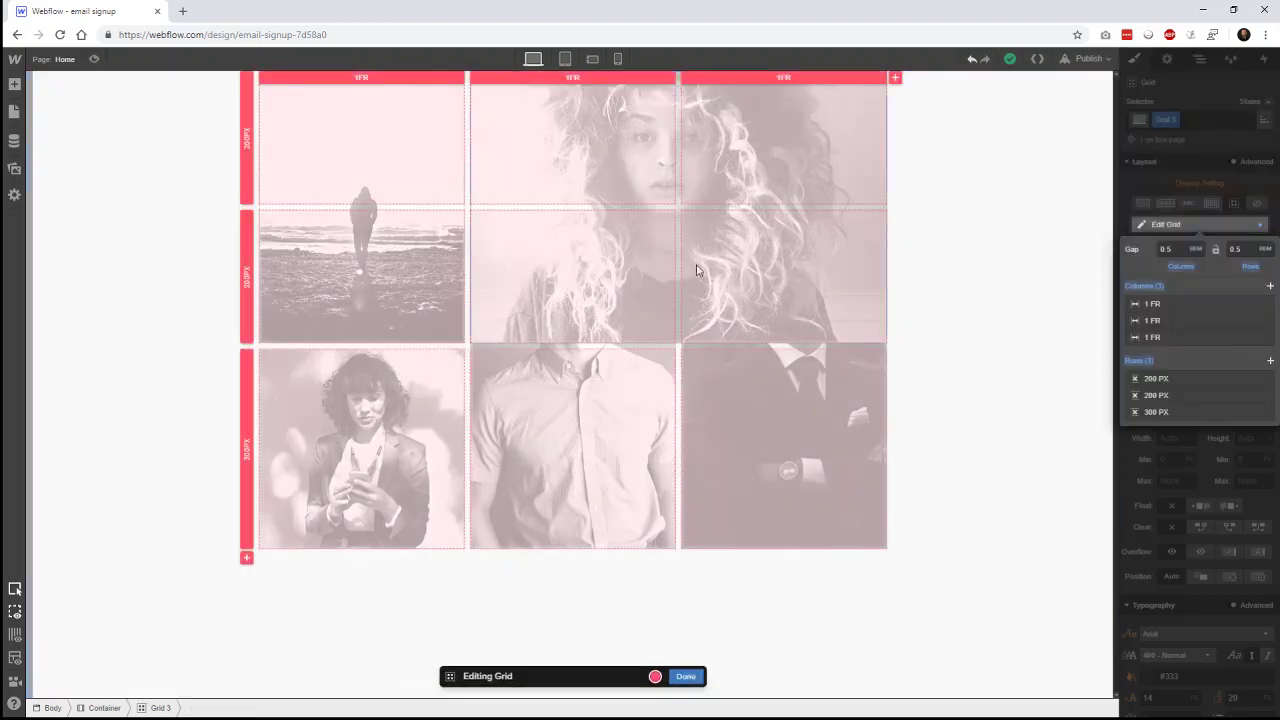